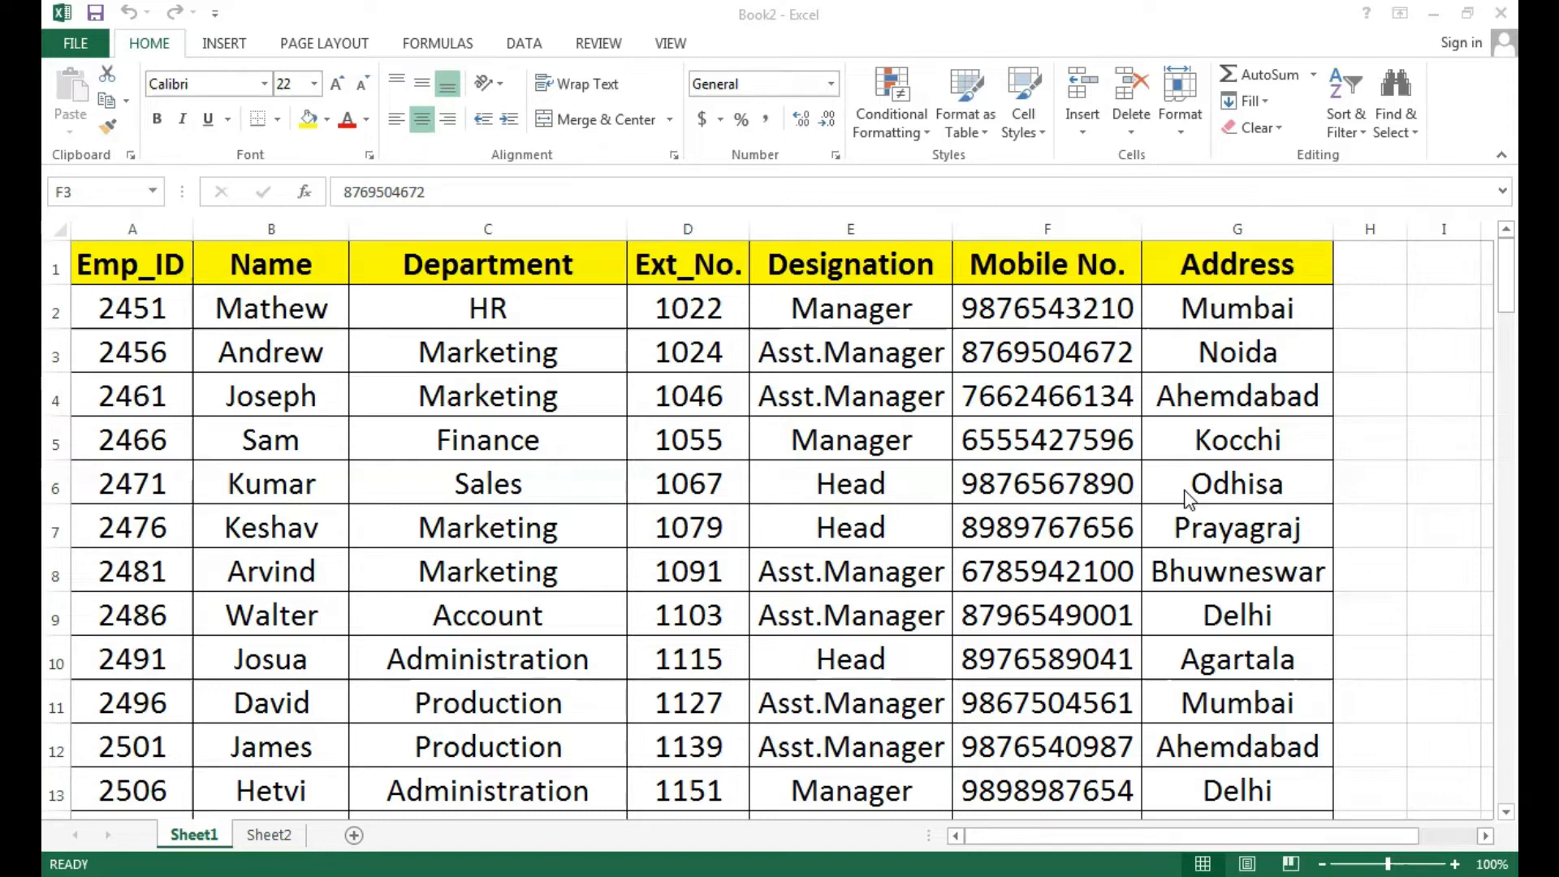
pyautogui.hotkey('ctrl', 'Home')
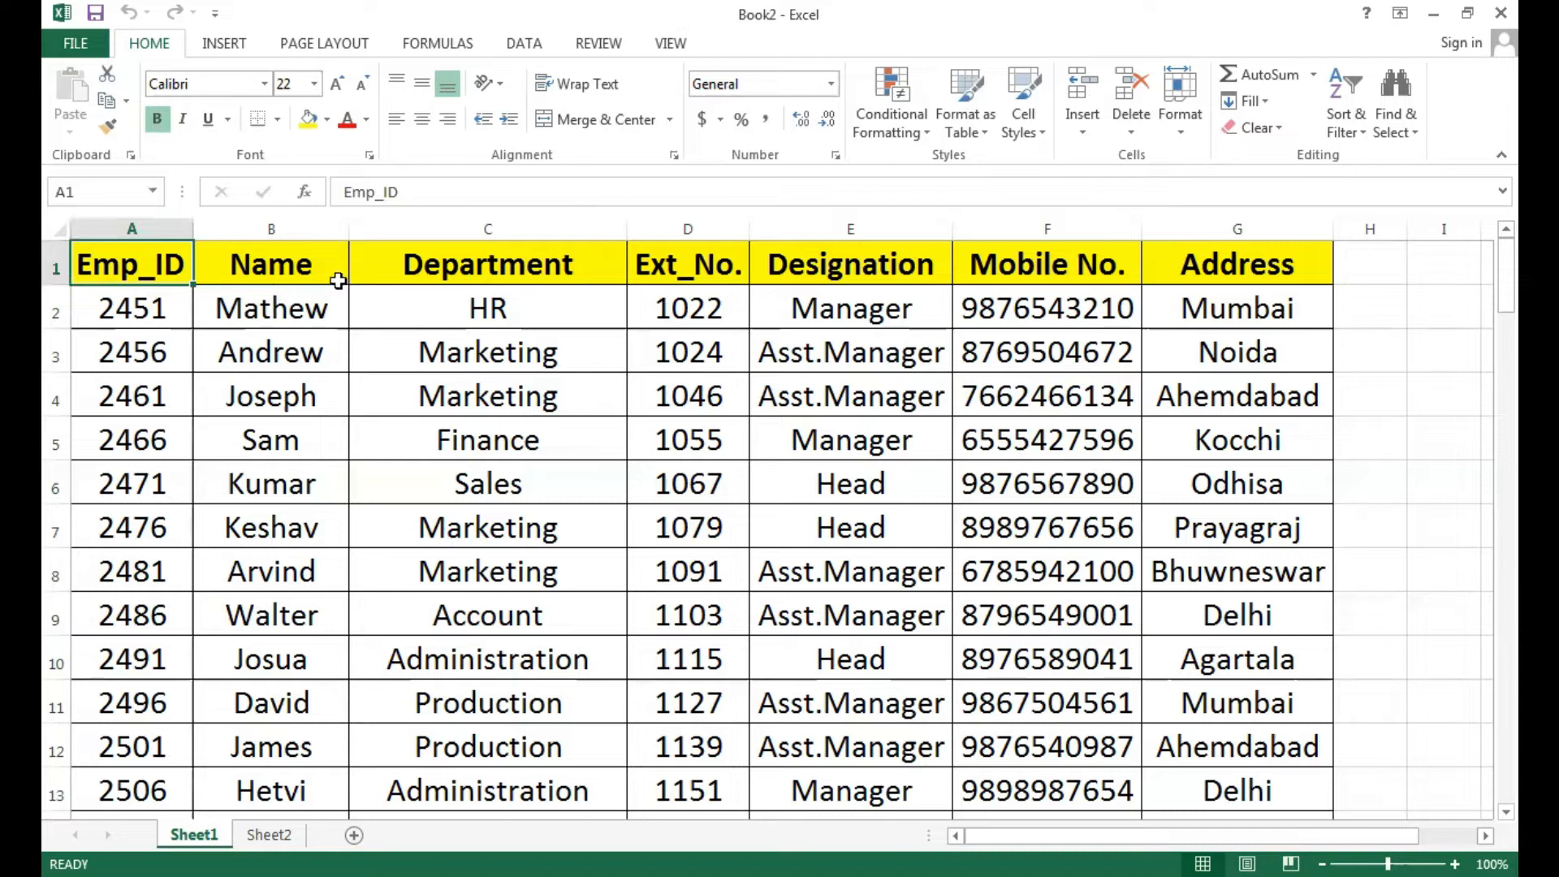
pyautogui.moveTo(169, 262); pyautogui.dragTo(823, 47)
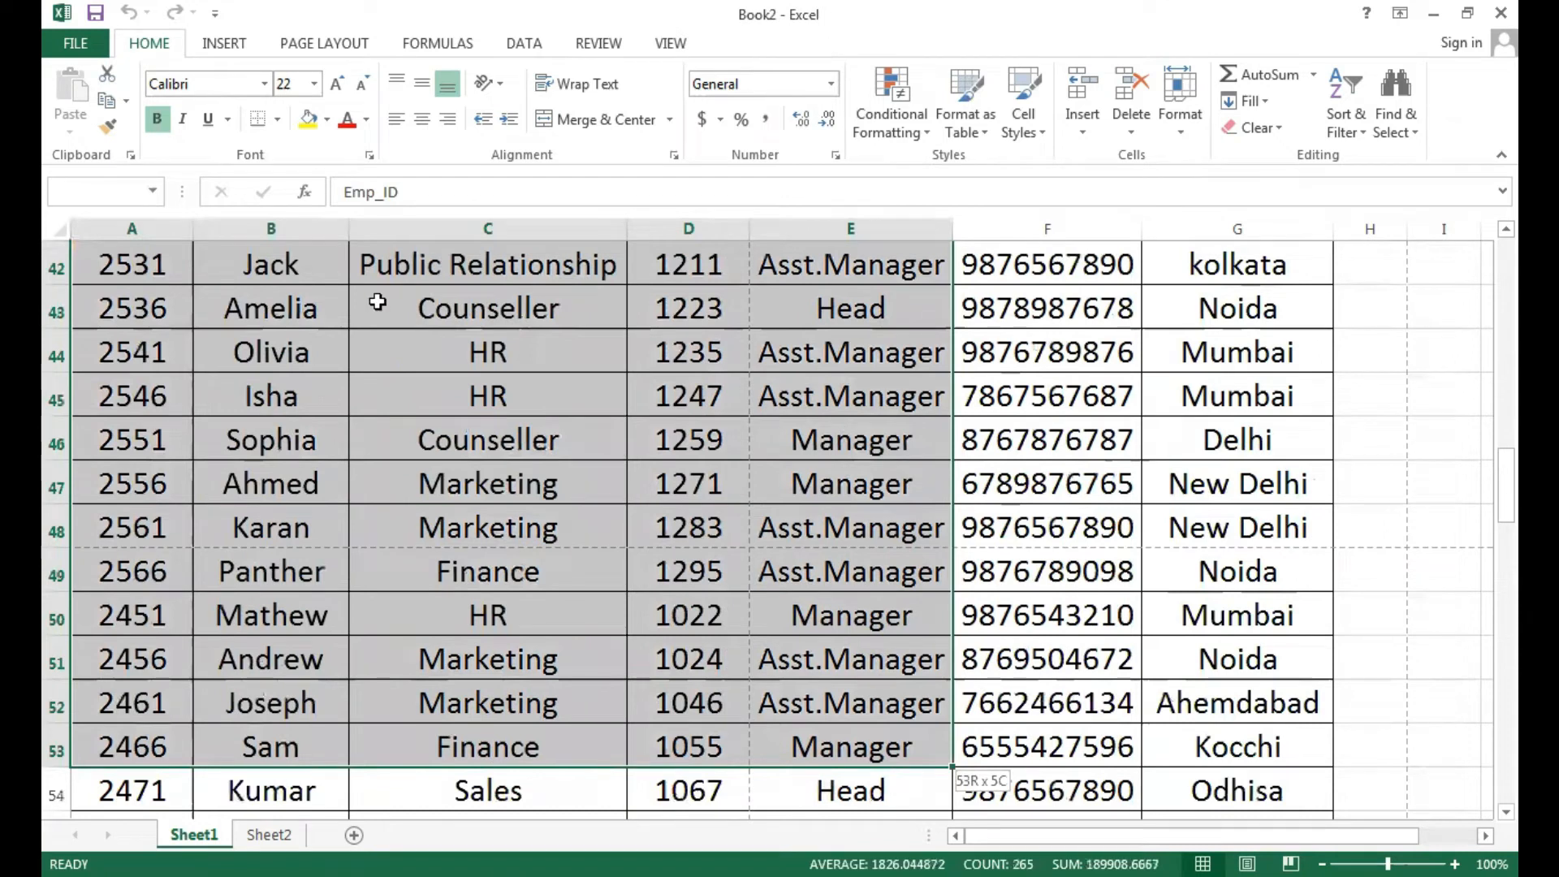
pyautogui.hotkey('ctrl', 'Home')
# Step: Check the print preview of the employee sheet from page 1 to page 5 for the header row
pyautogui.click(70, 47)
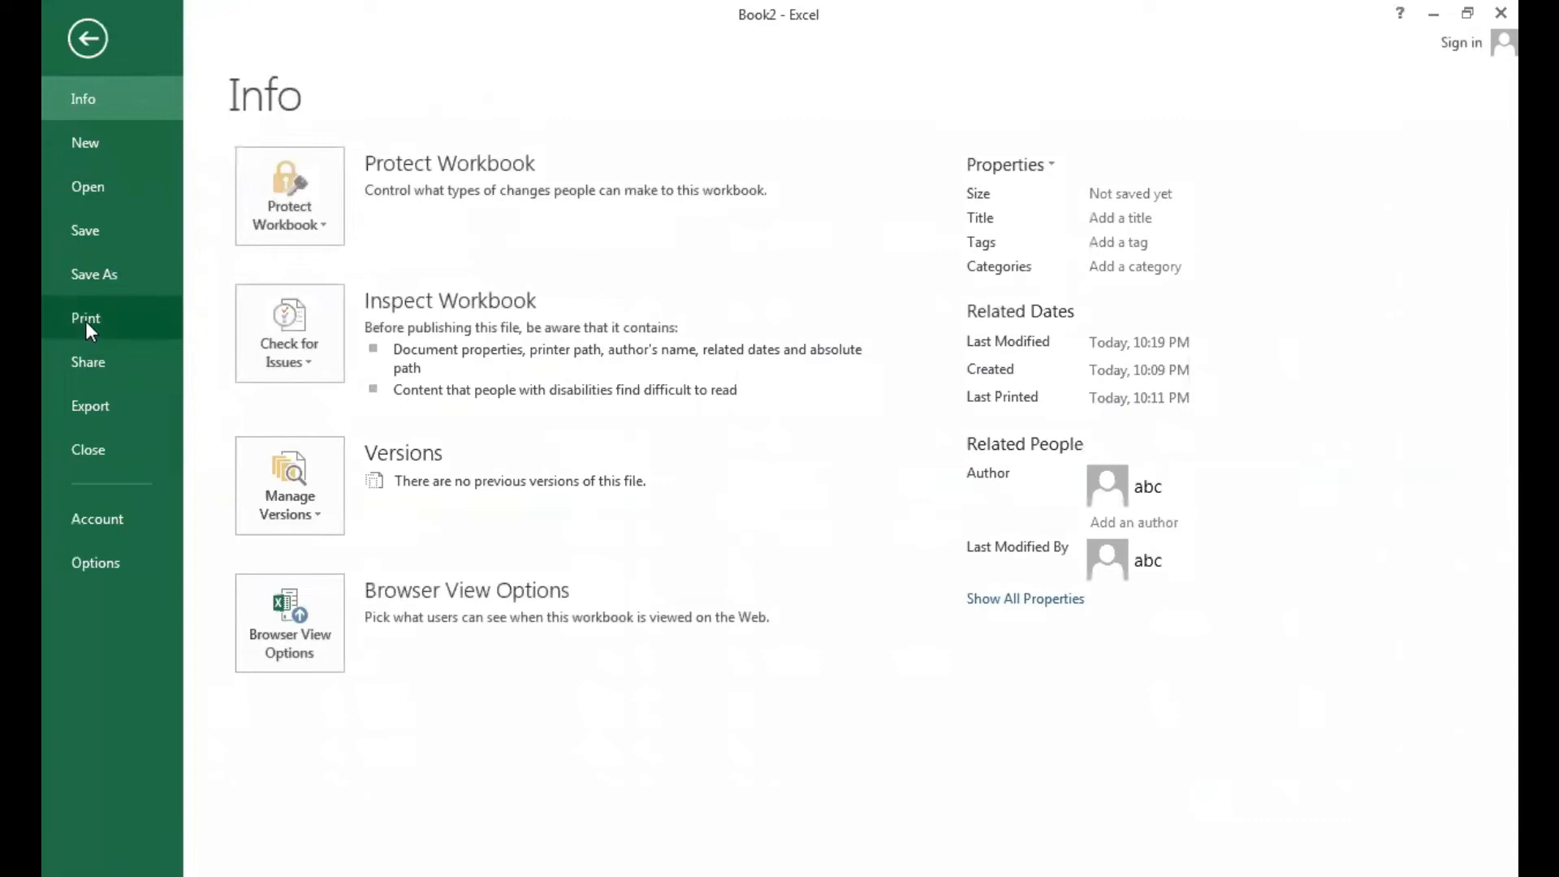
pyautogui.click(85, 320)
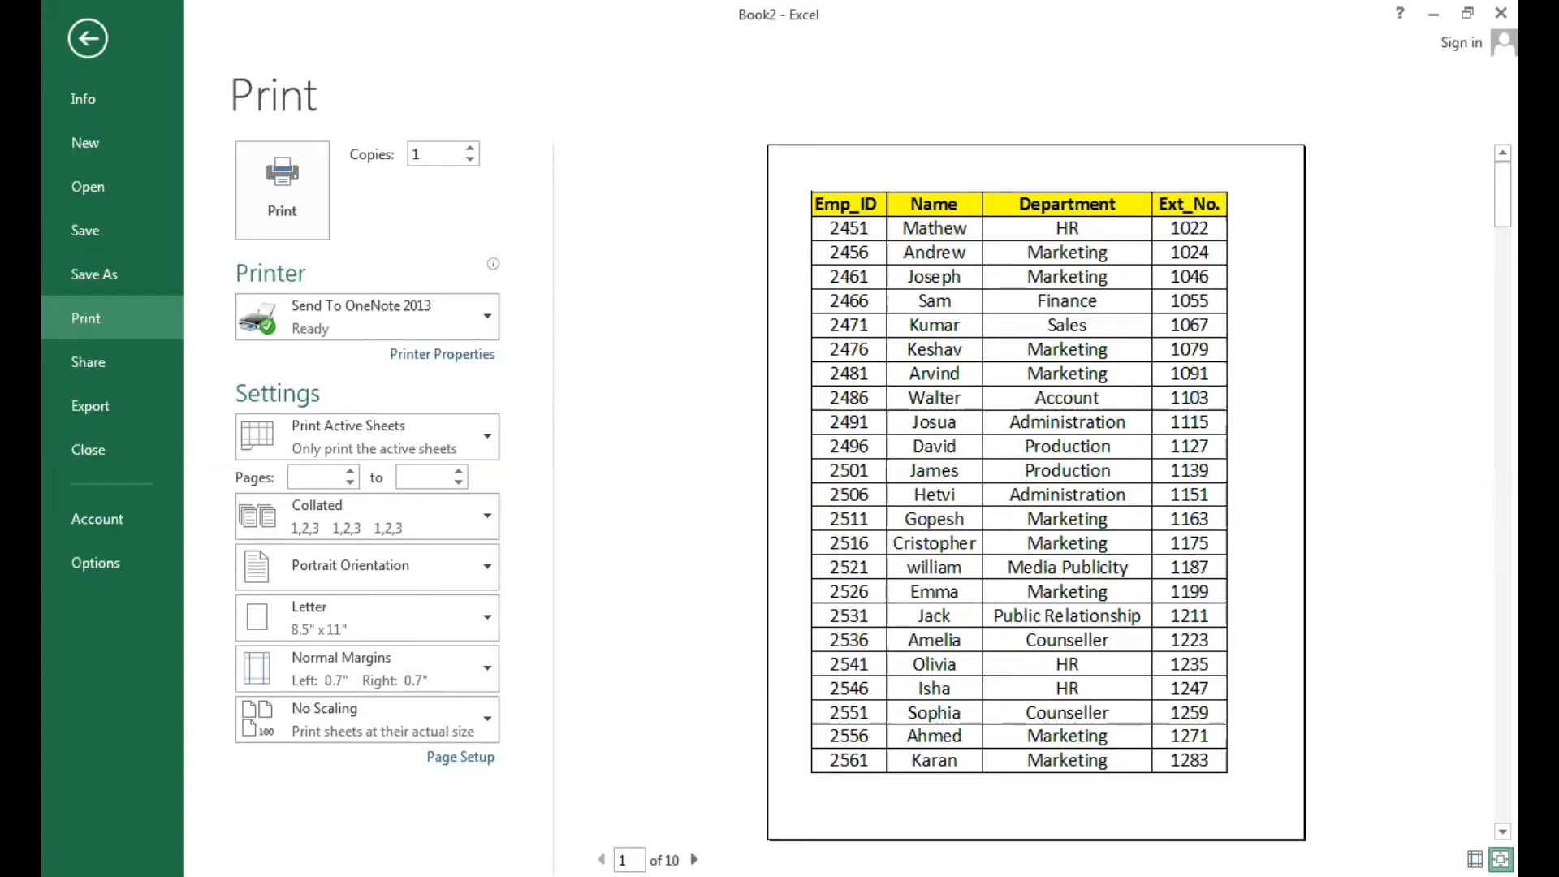
pyautogui.click(694, 858)
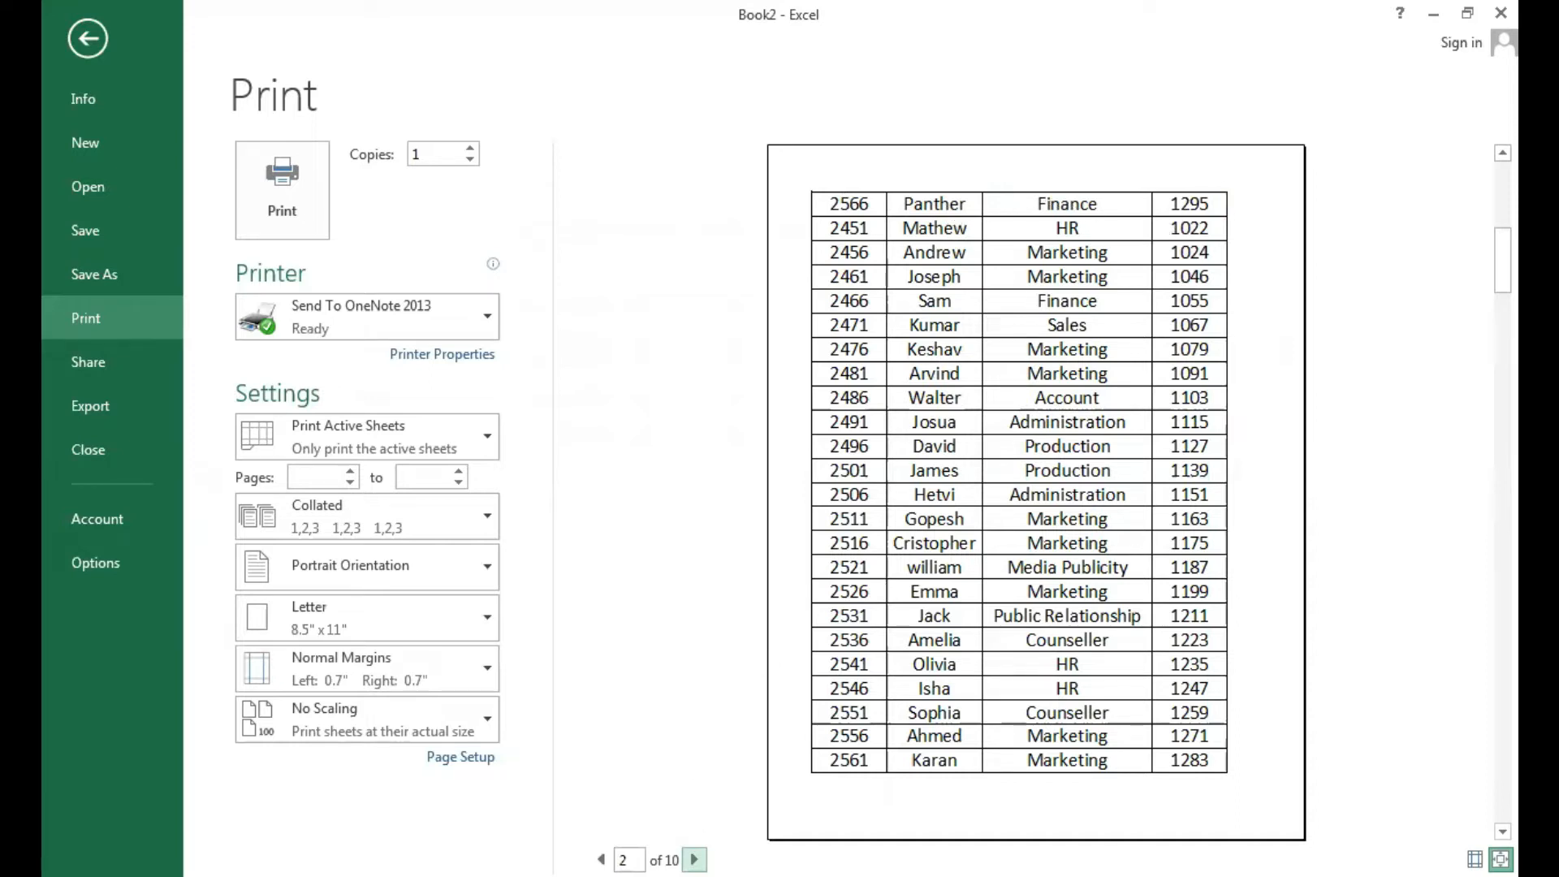
pyautogui.click(694, 859)
pyautogui.click(694, 858)
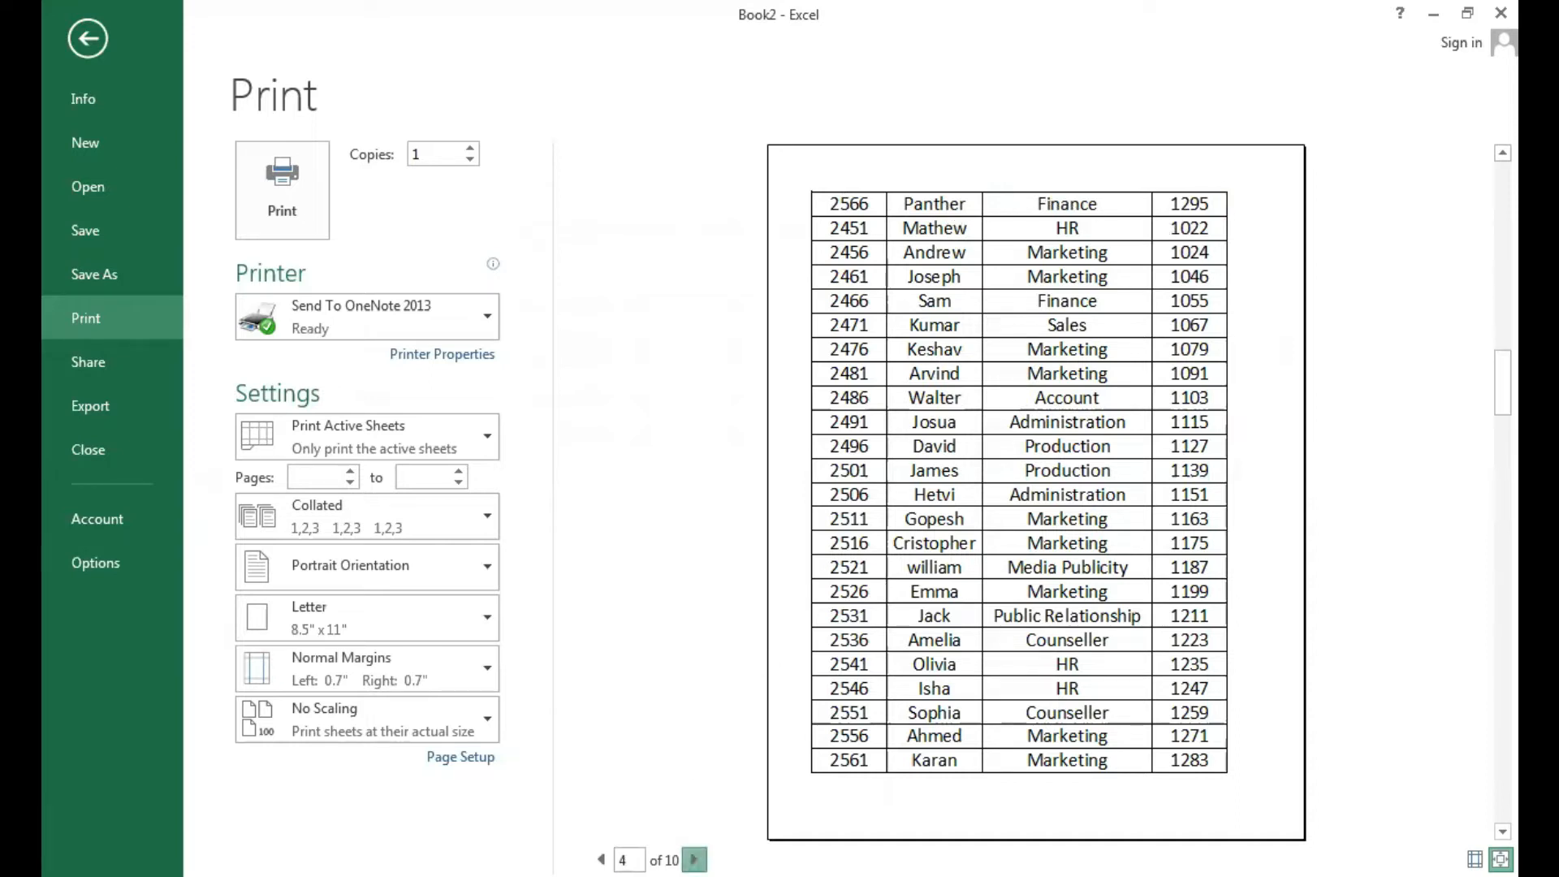
pyautogui.click(694, 859)
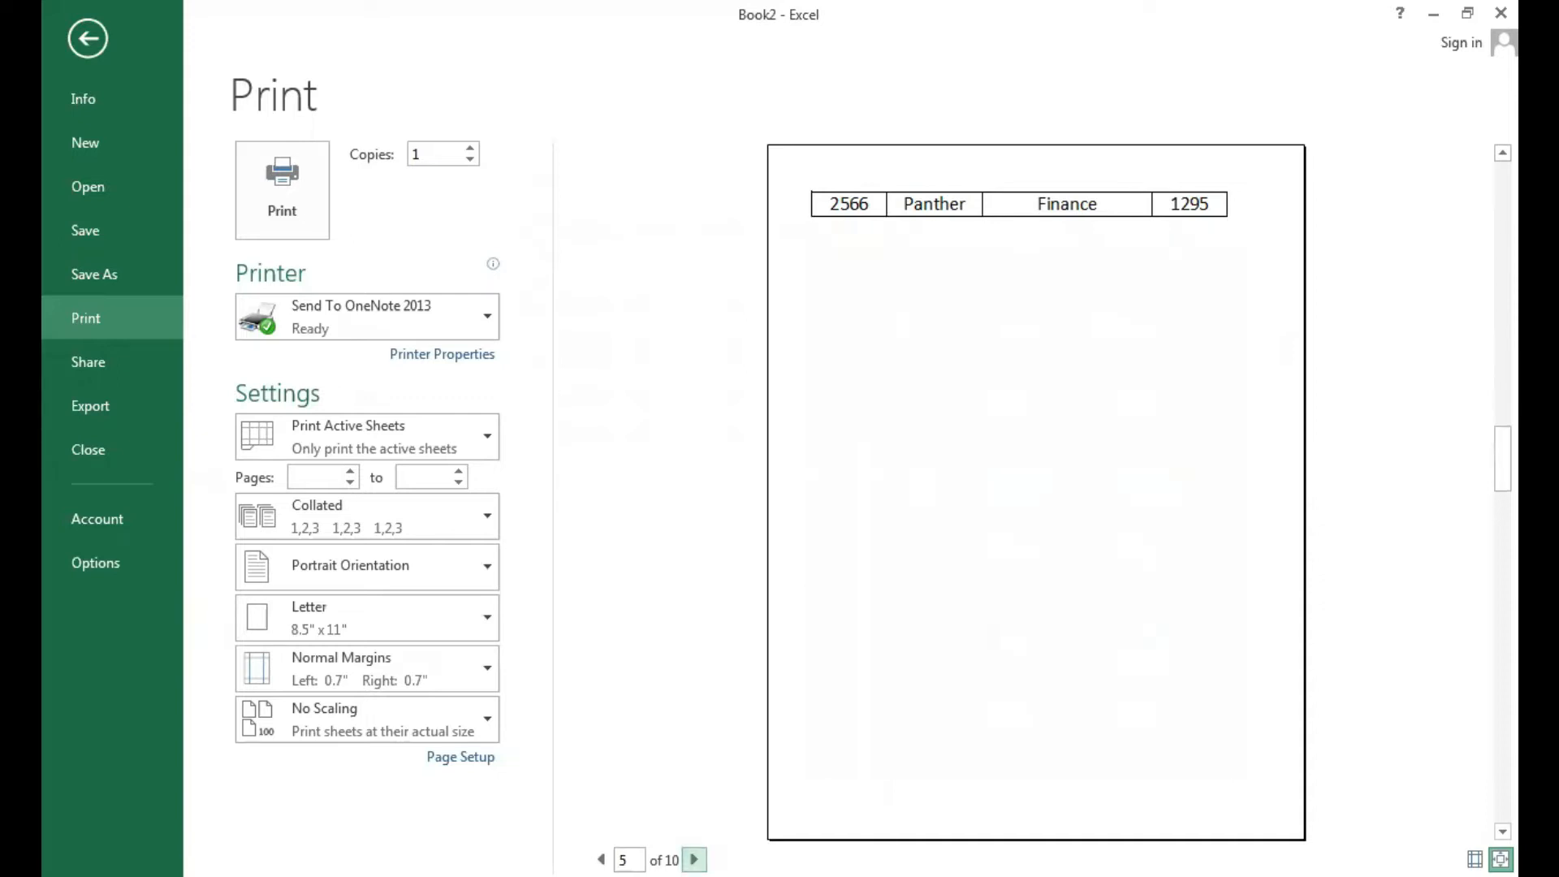
pyautogui.press('Escape')
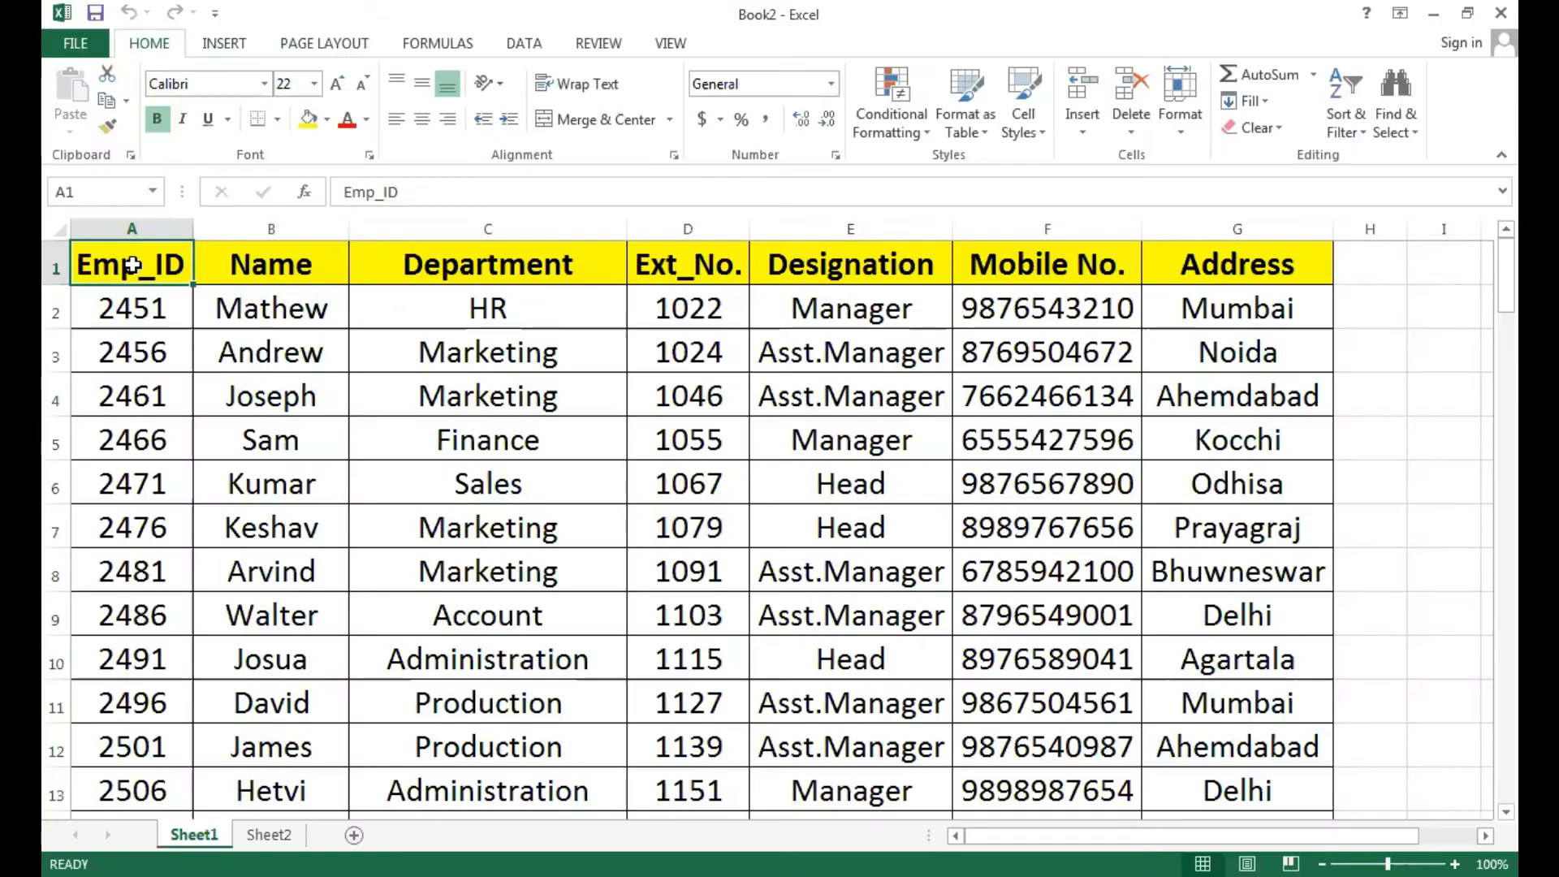
# Step: Set the header row $1:$1 as the print title row to repeat at the top of every page
pyautogui.click(347, 46)
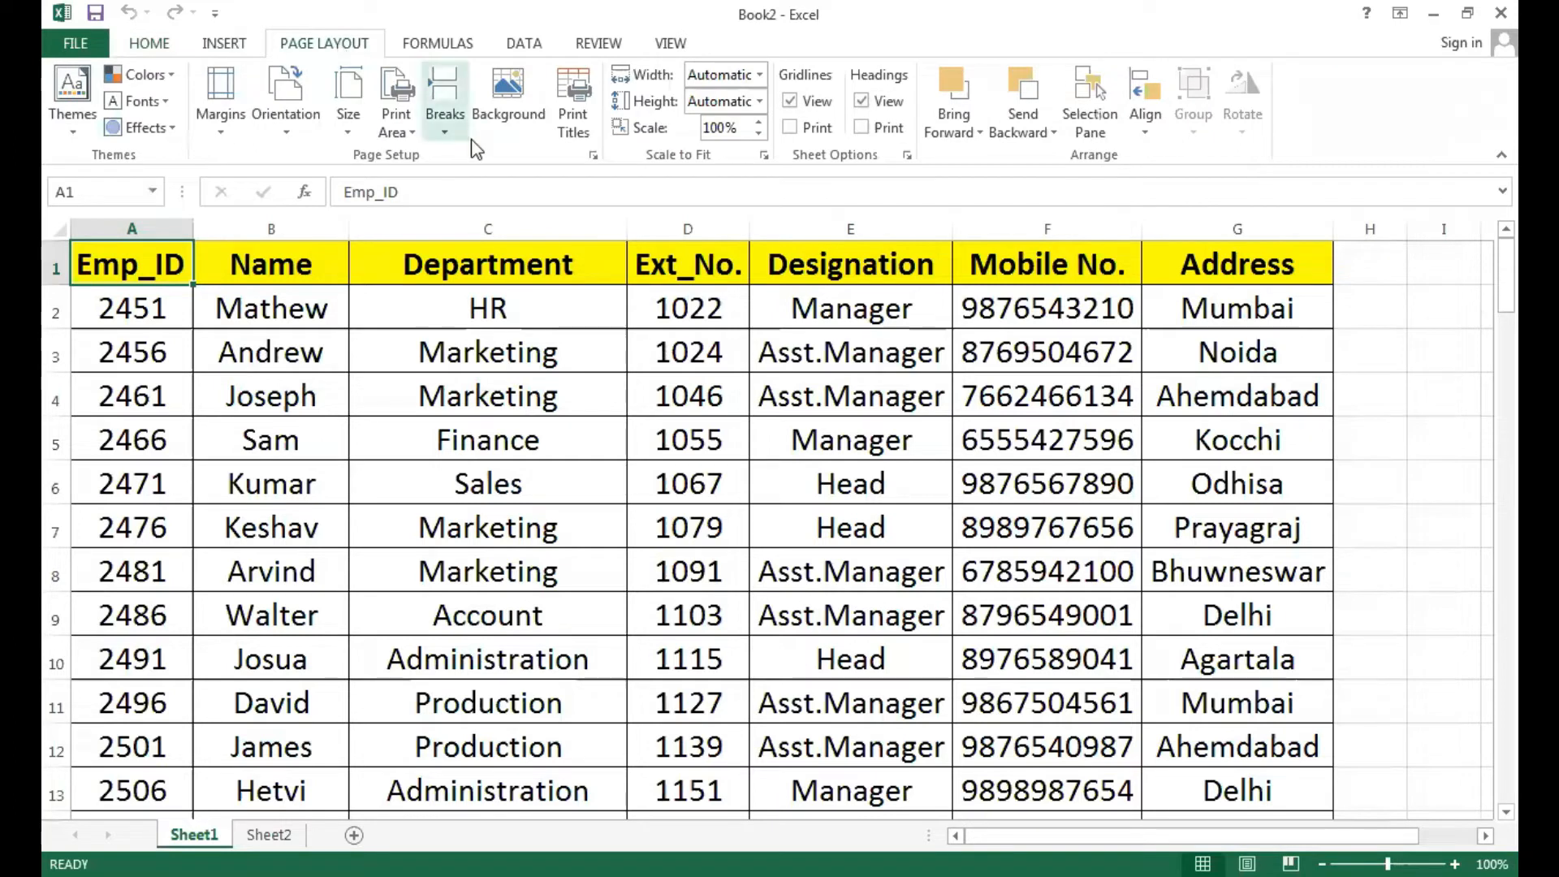
pyautogui.click(580, 122)
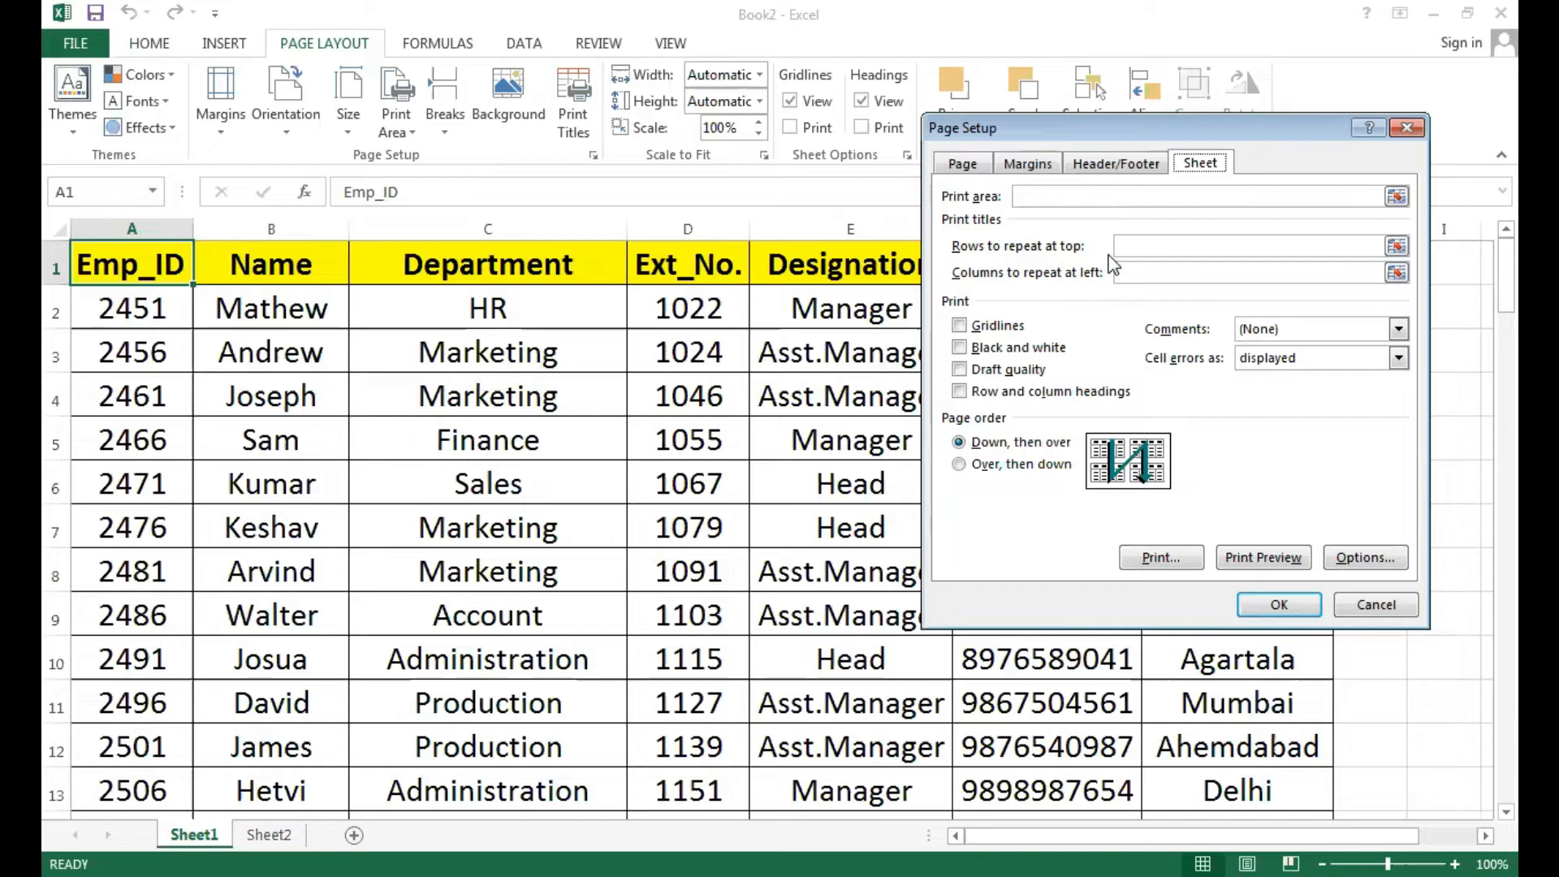
pyautogui.click(1396, 250)
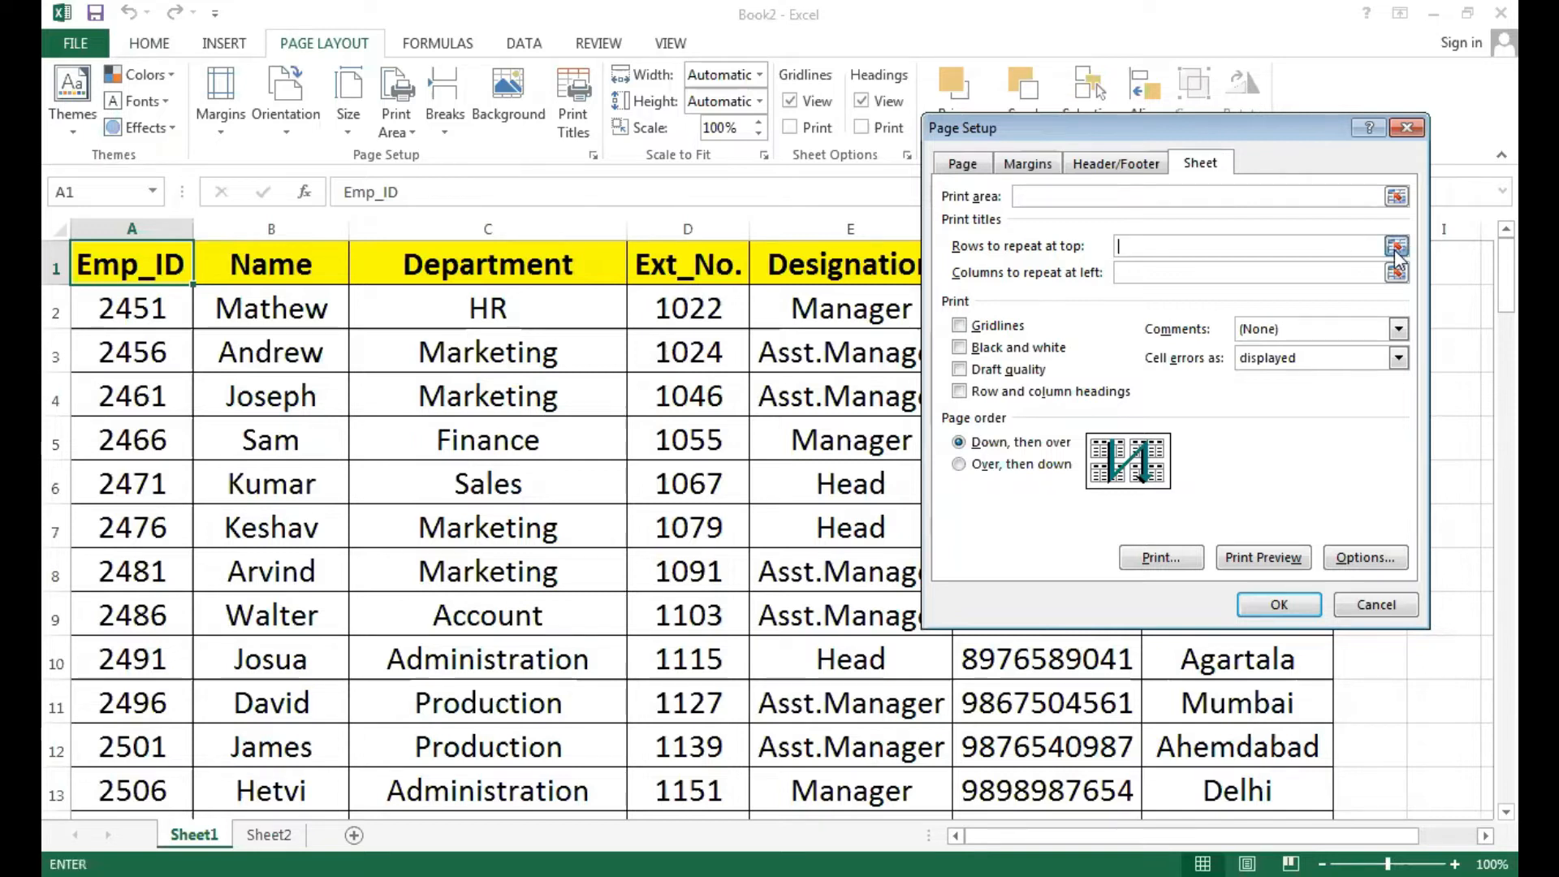
pyautogui.click(1396, 248)
pyautogui.click(57, 266)
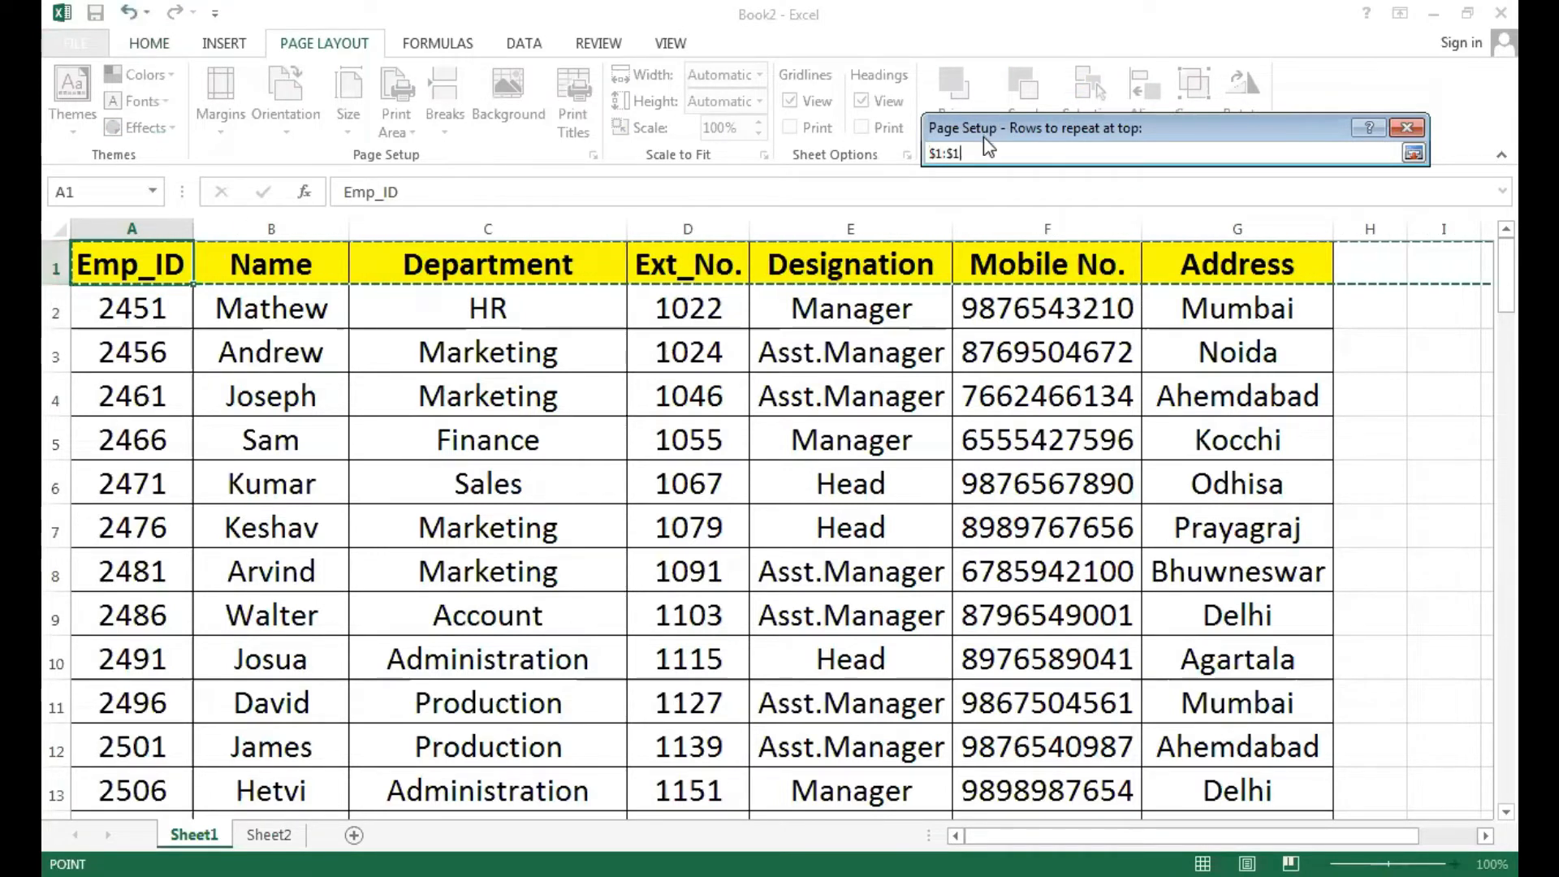
pyautogui.click(1414, 153)
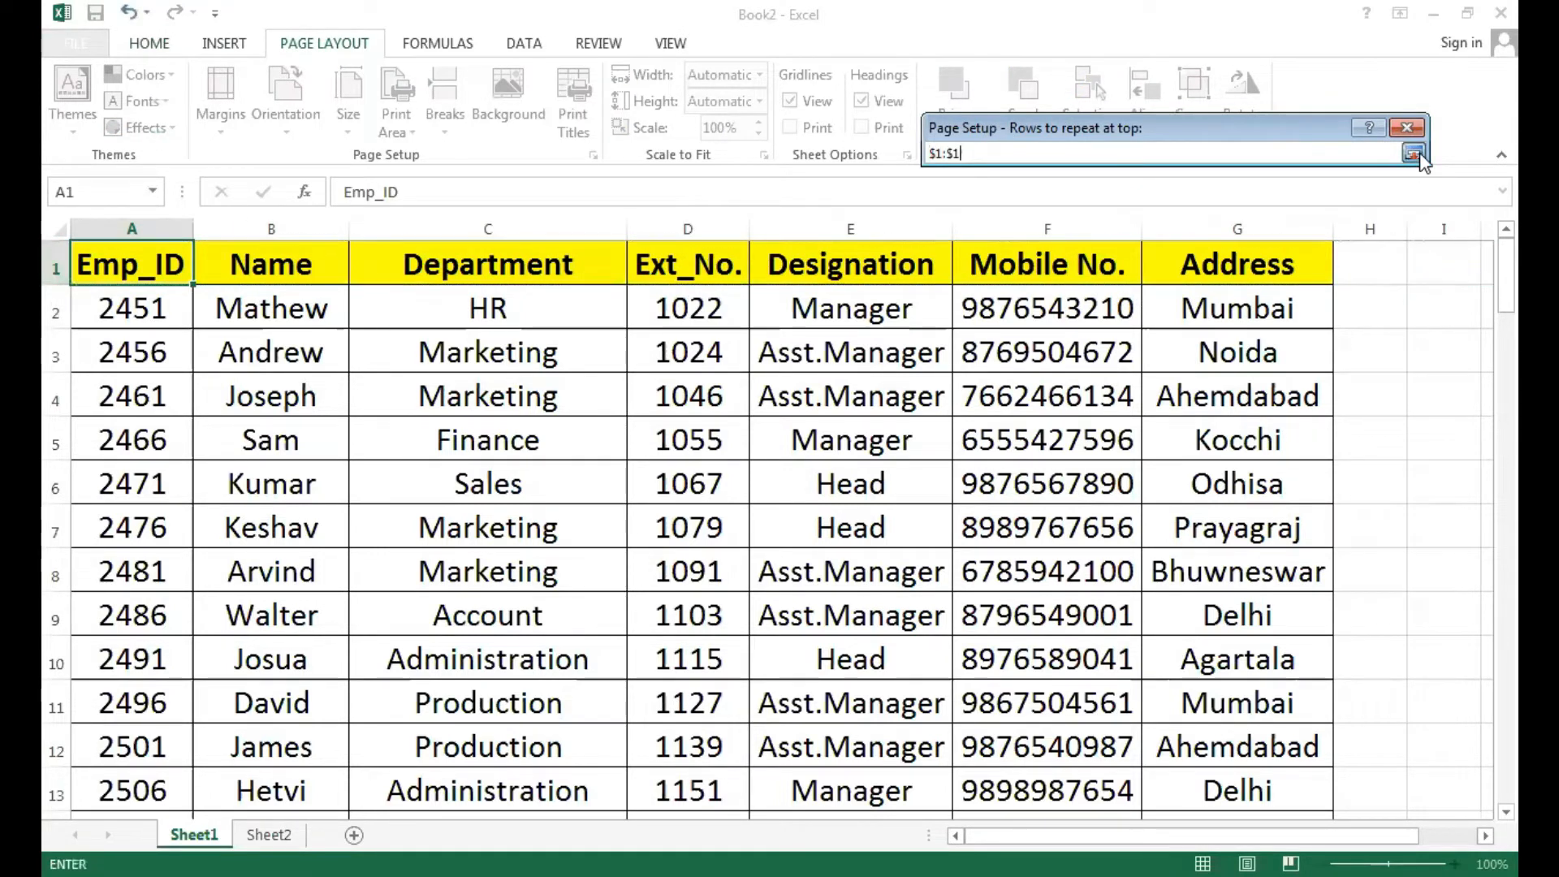
pyautogui.click(1413, 154)
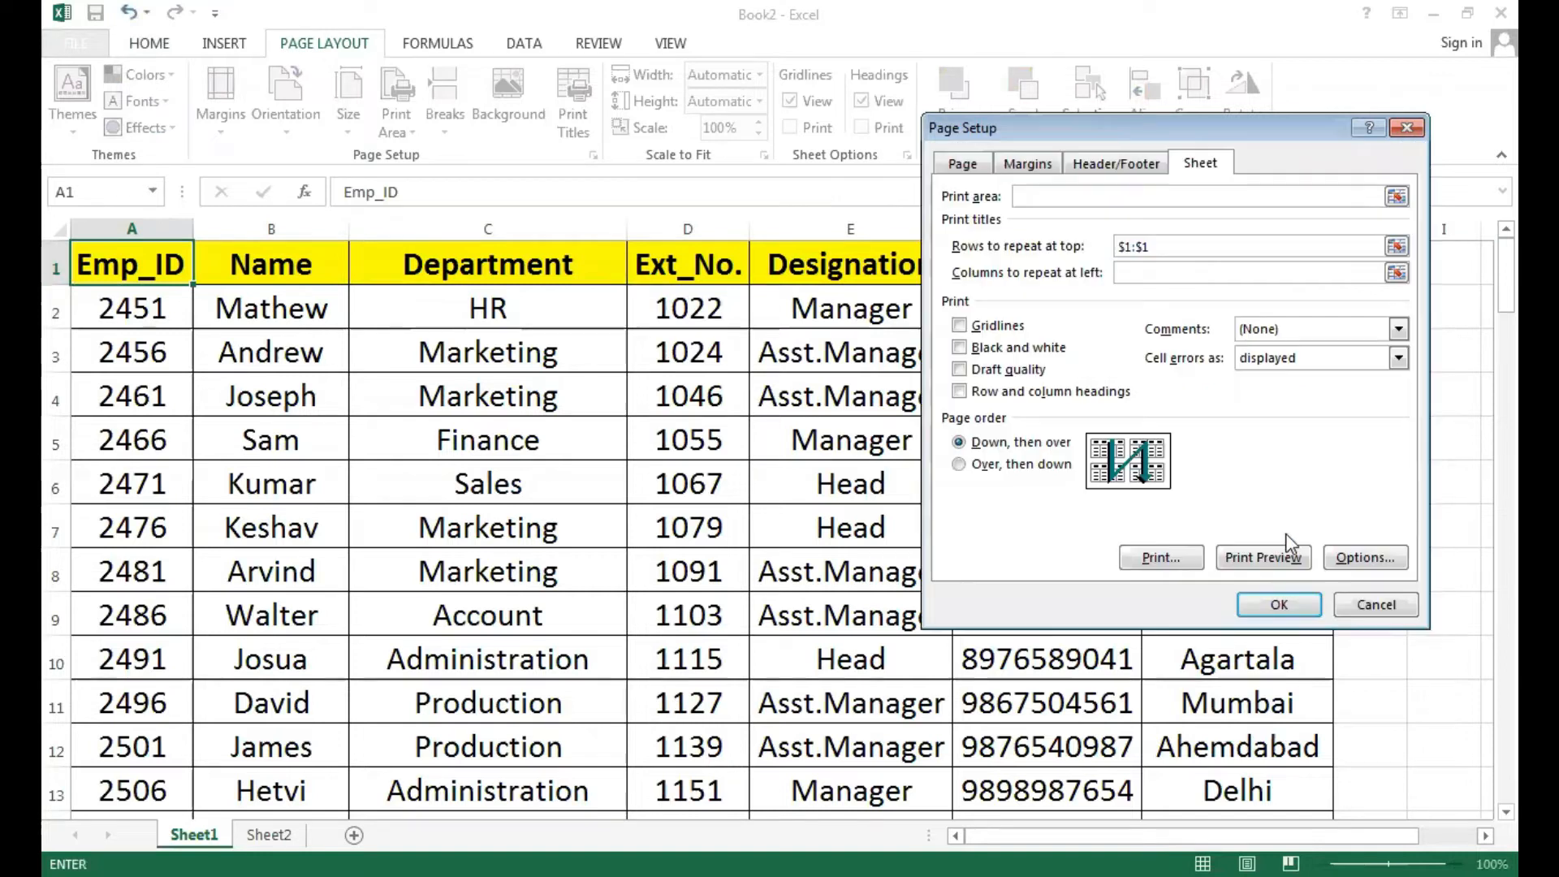
pyautogui.click(1289, 608)
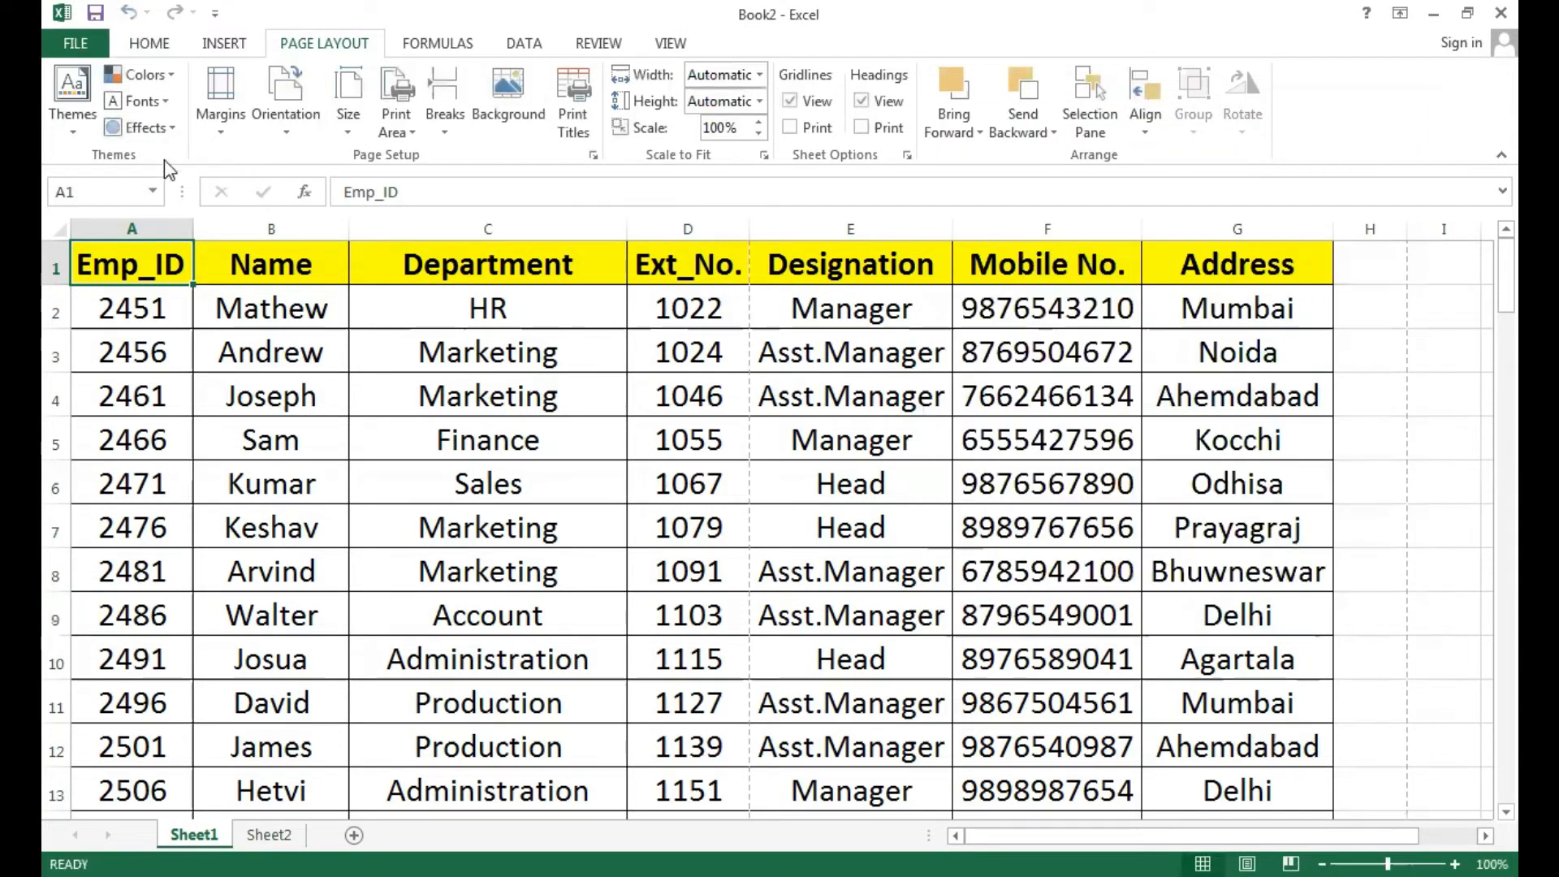
# Step: Check the repeated header row in the print preview from page 1 to page 7, and return to the sheet
pyautogui.click(74, 42)
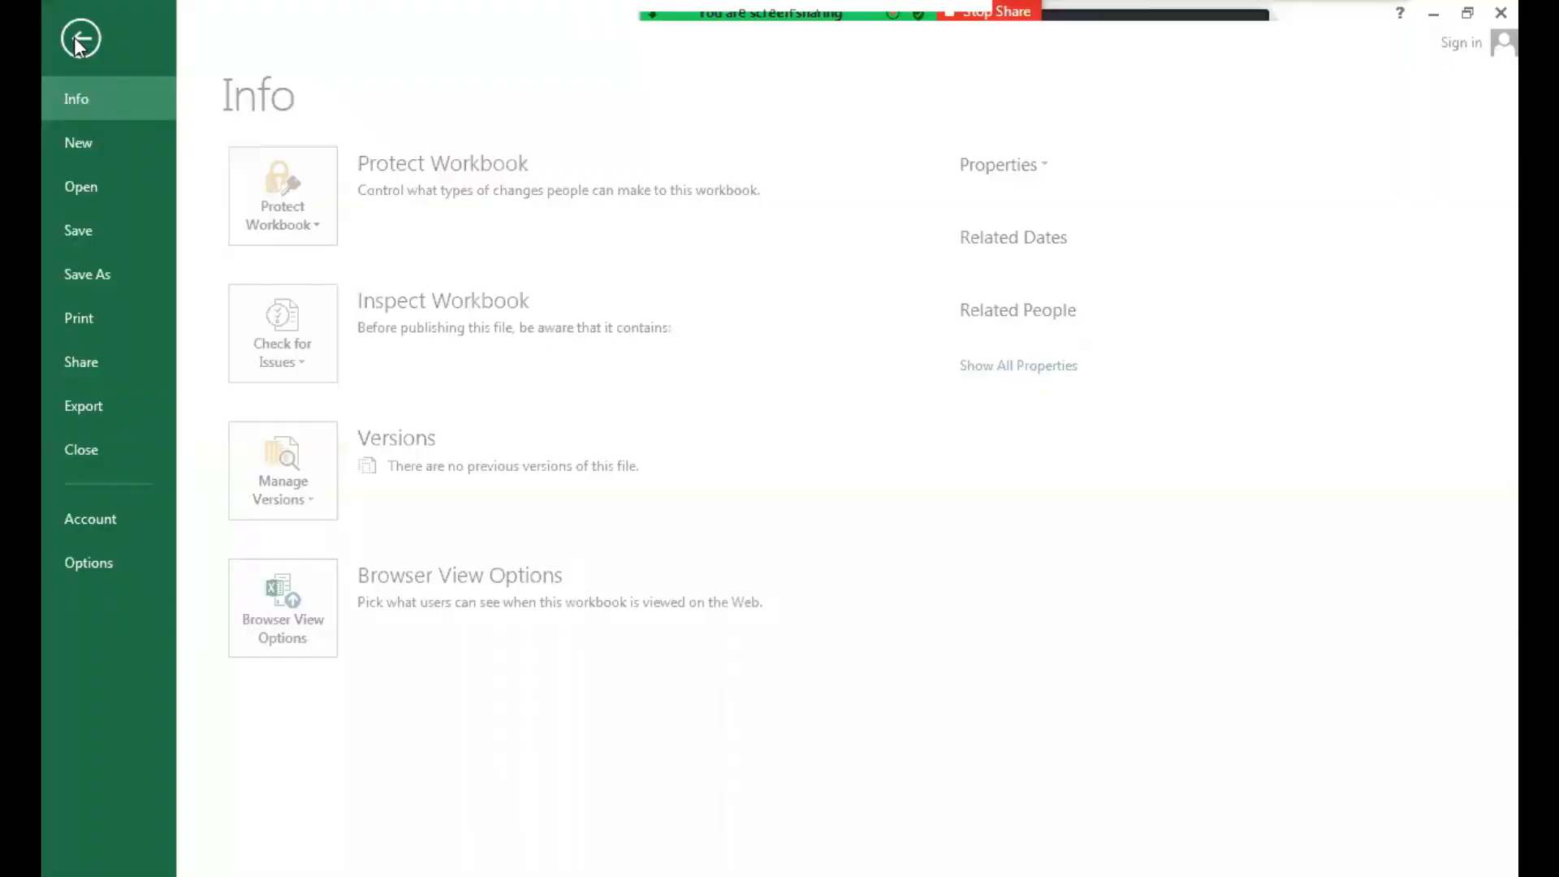
pyautogui.click(100, 320)
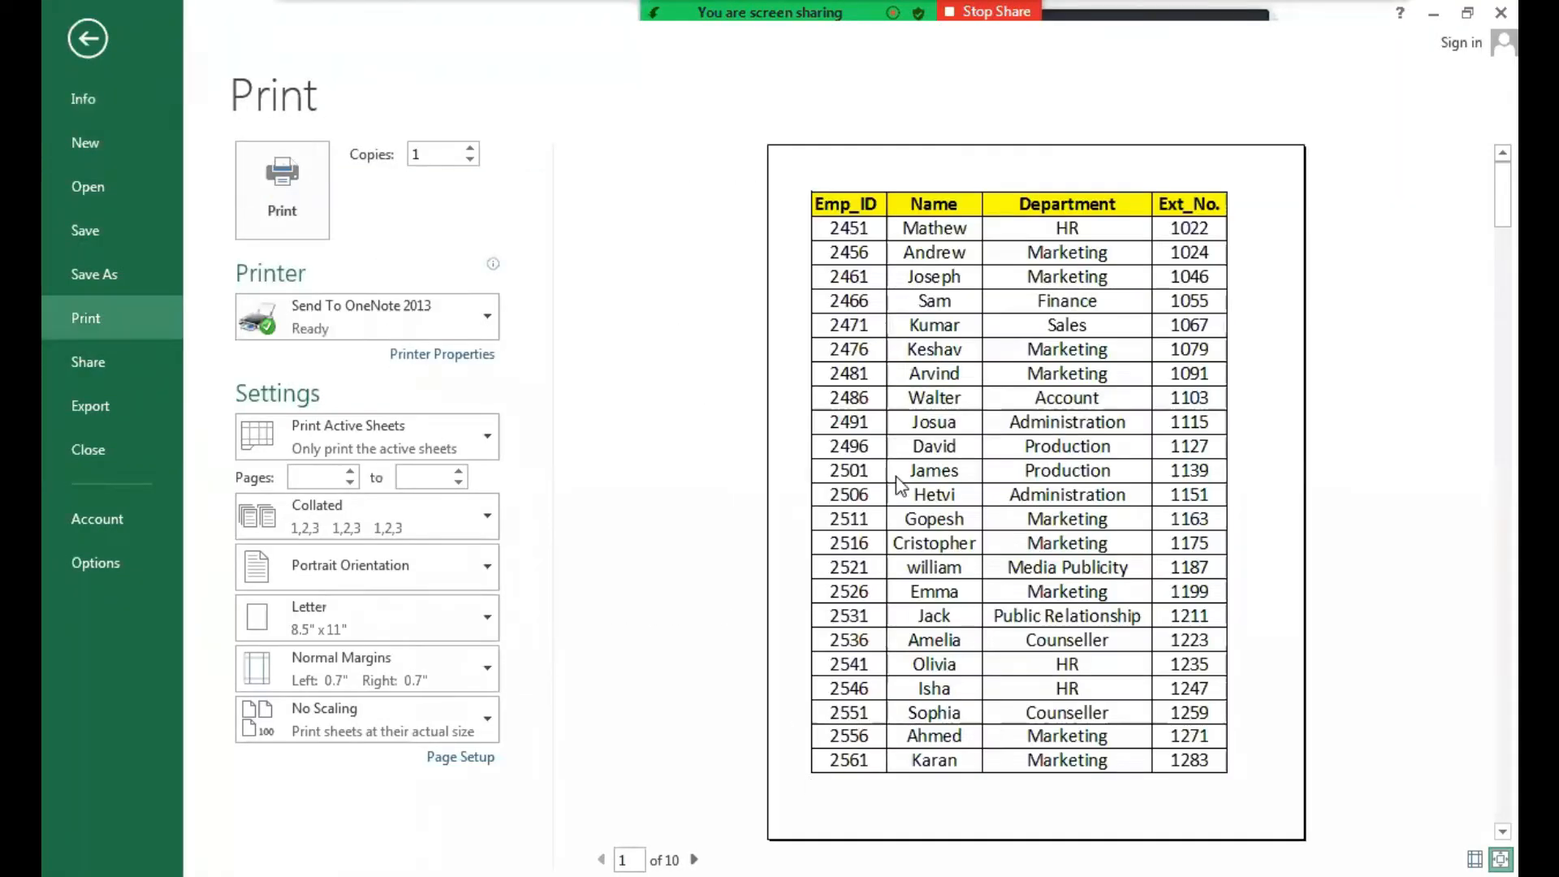
pyautogui.click(694, 859)
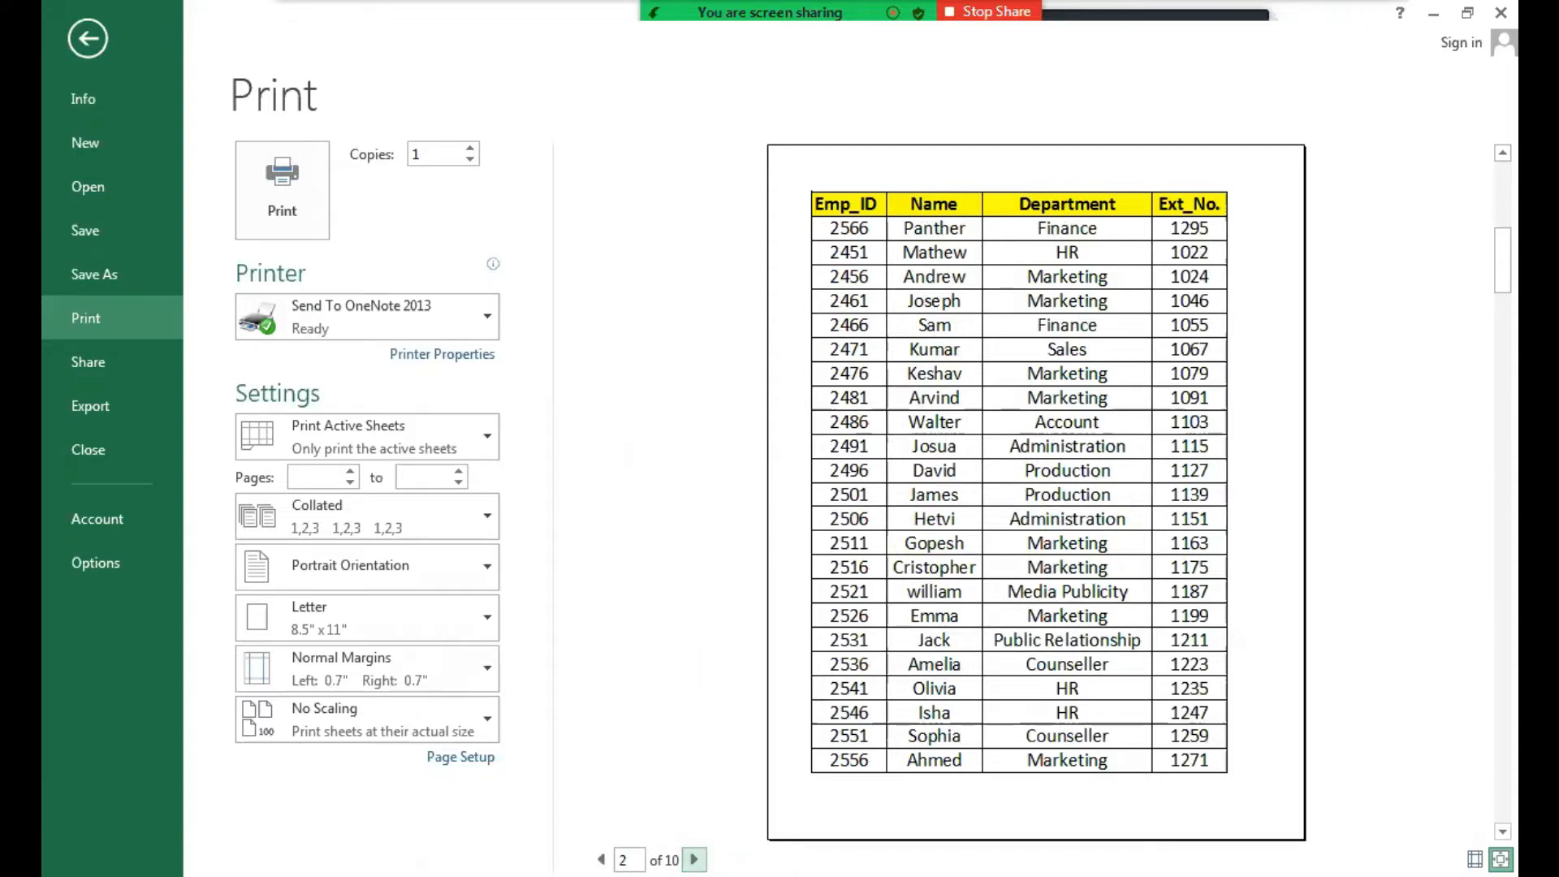
pyautogui.click(694, 859)
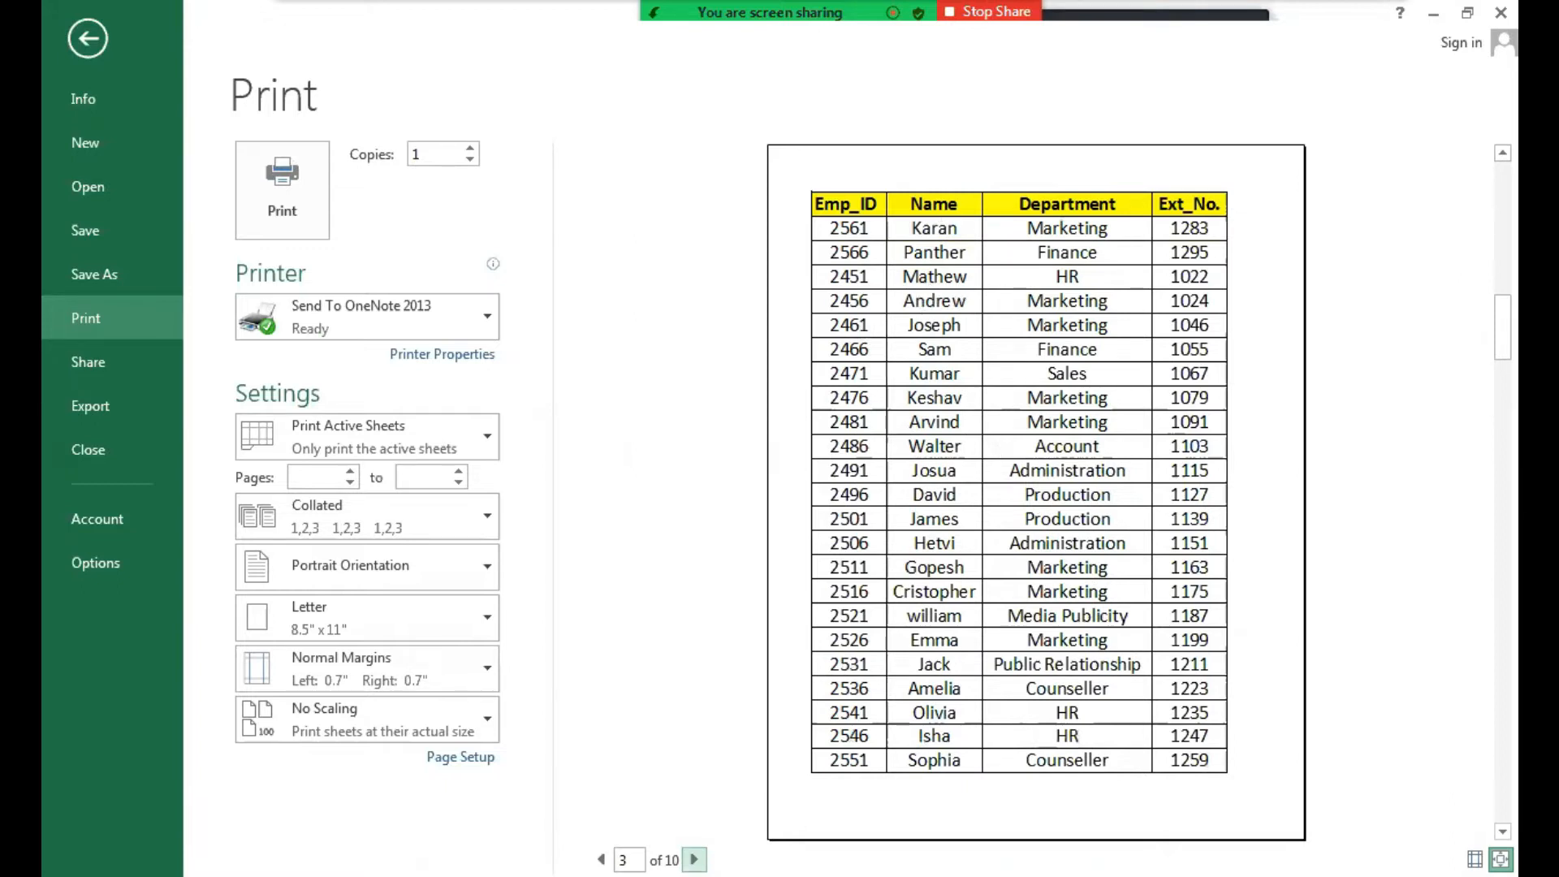
pyautogui.click(694, 859)
pyautogui.click(695, 859)
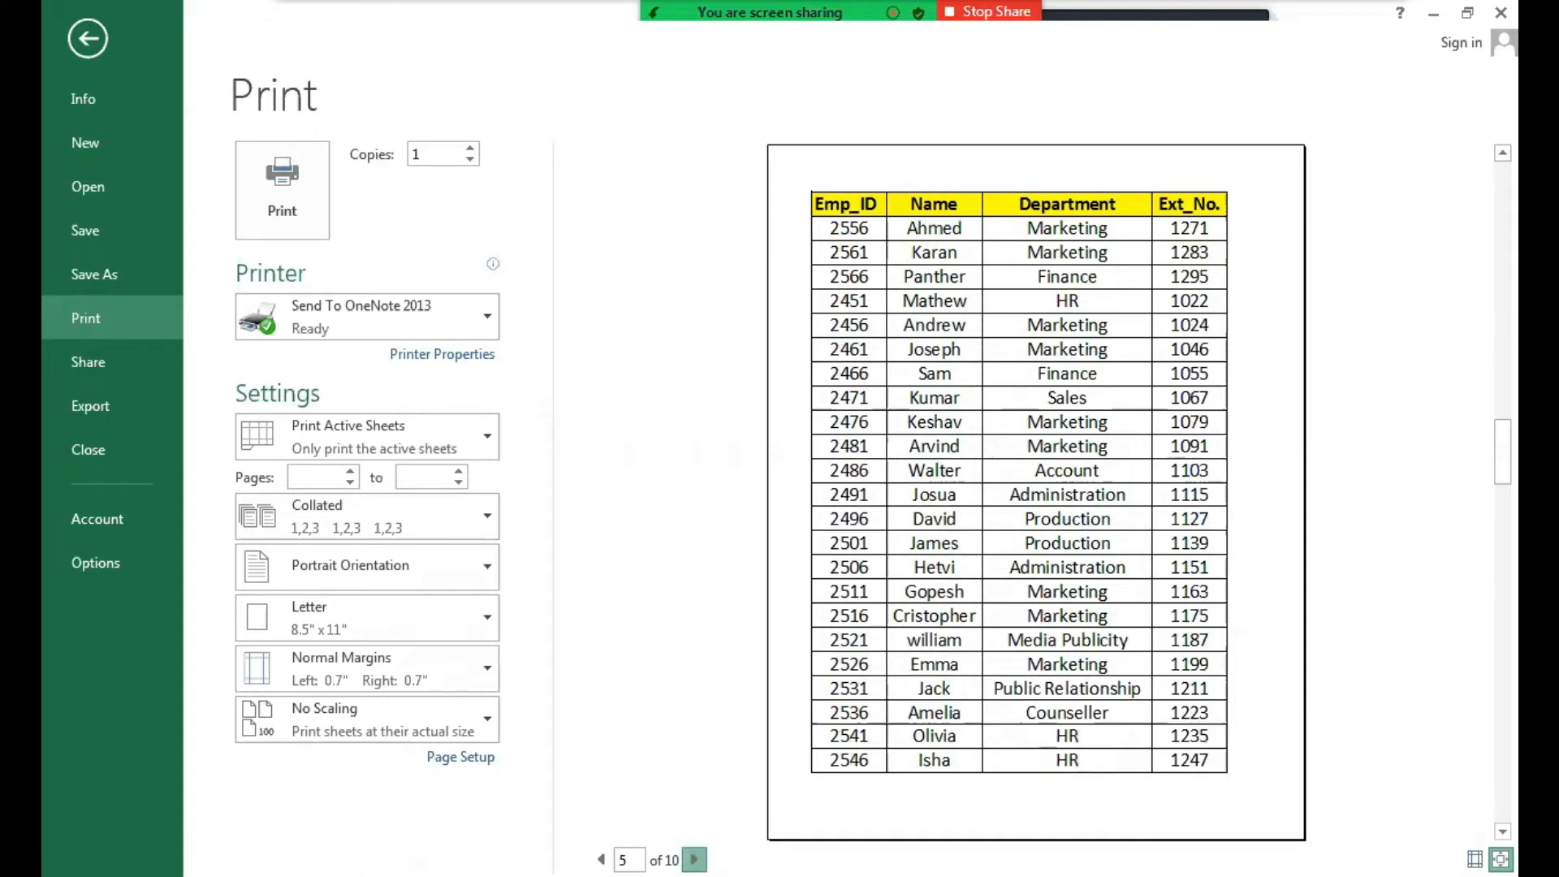
pyautogui.click(694, 859)
pyautogui.click(694, 859)
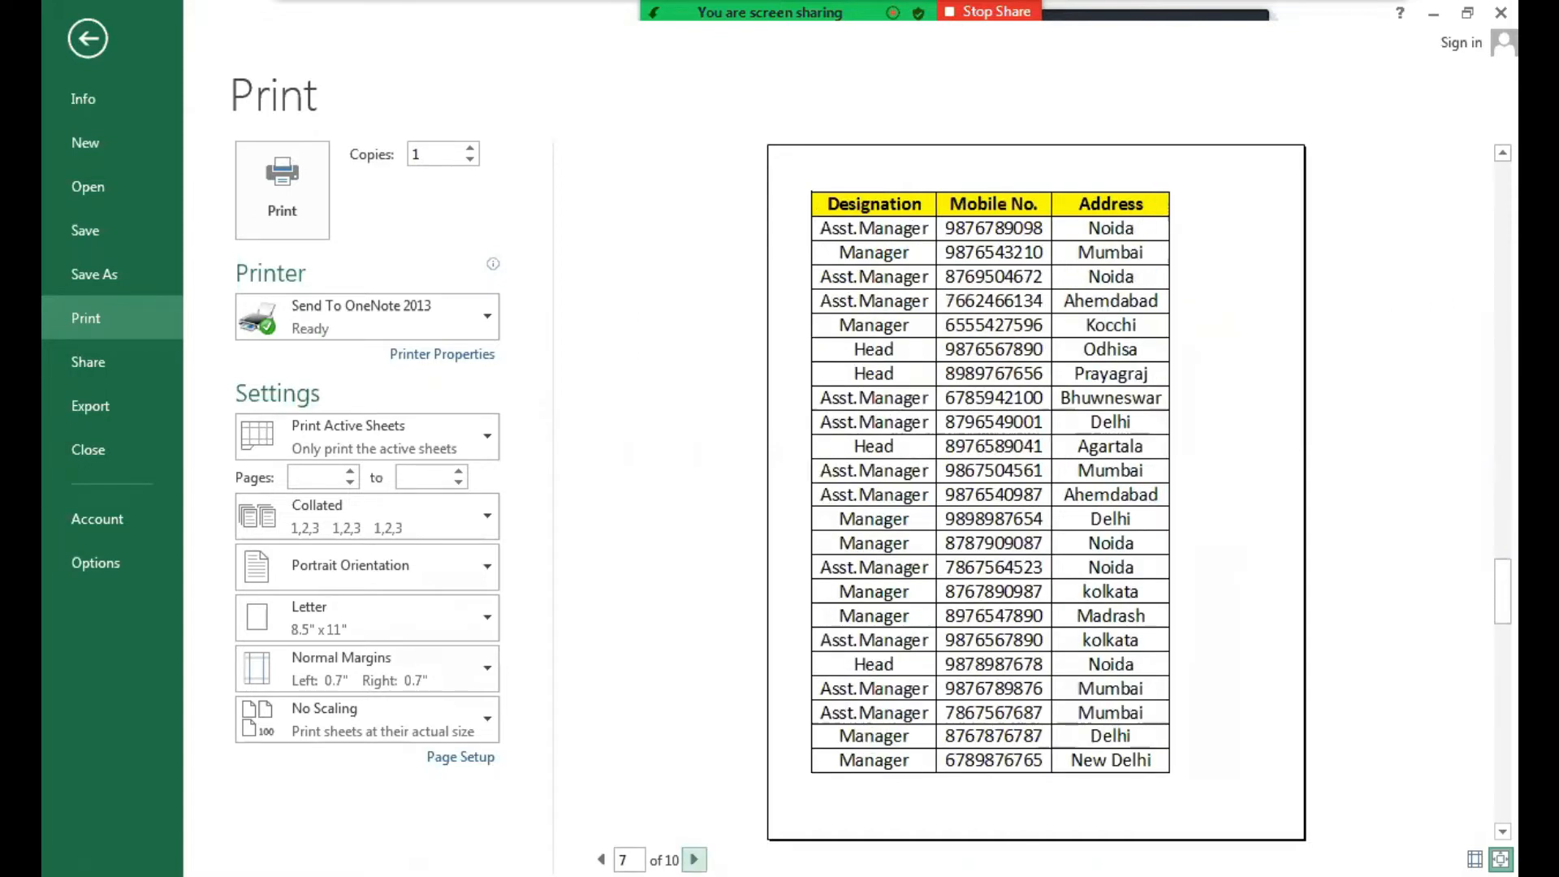
pyautogui.click(88, 40)
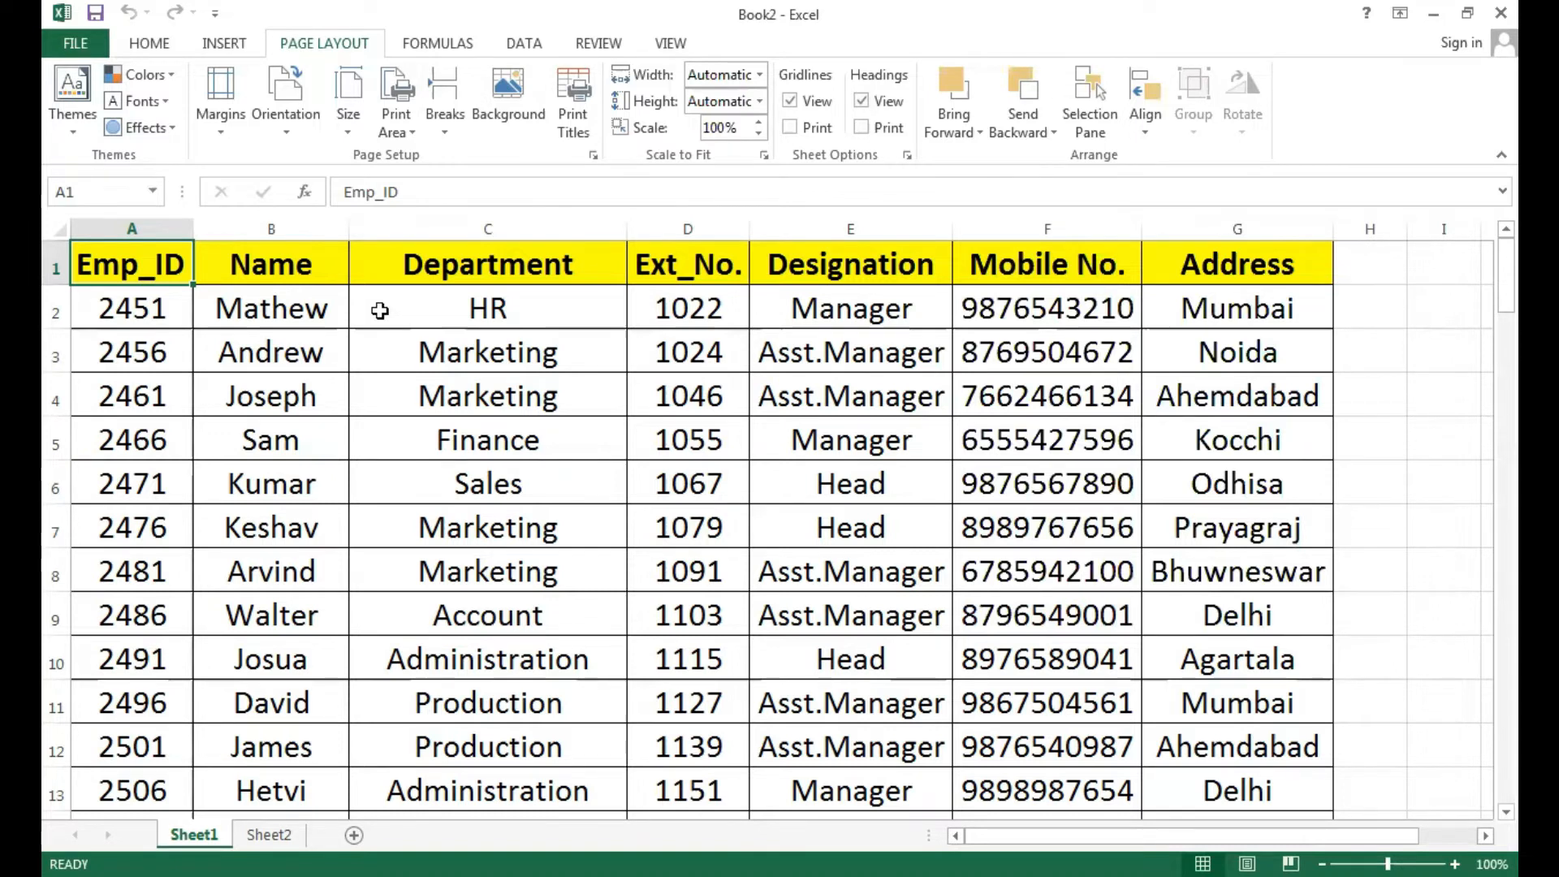
pyautogui.click(127, 311)
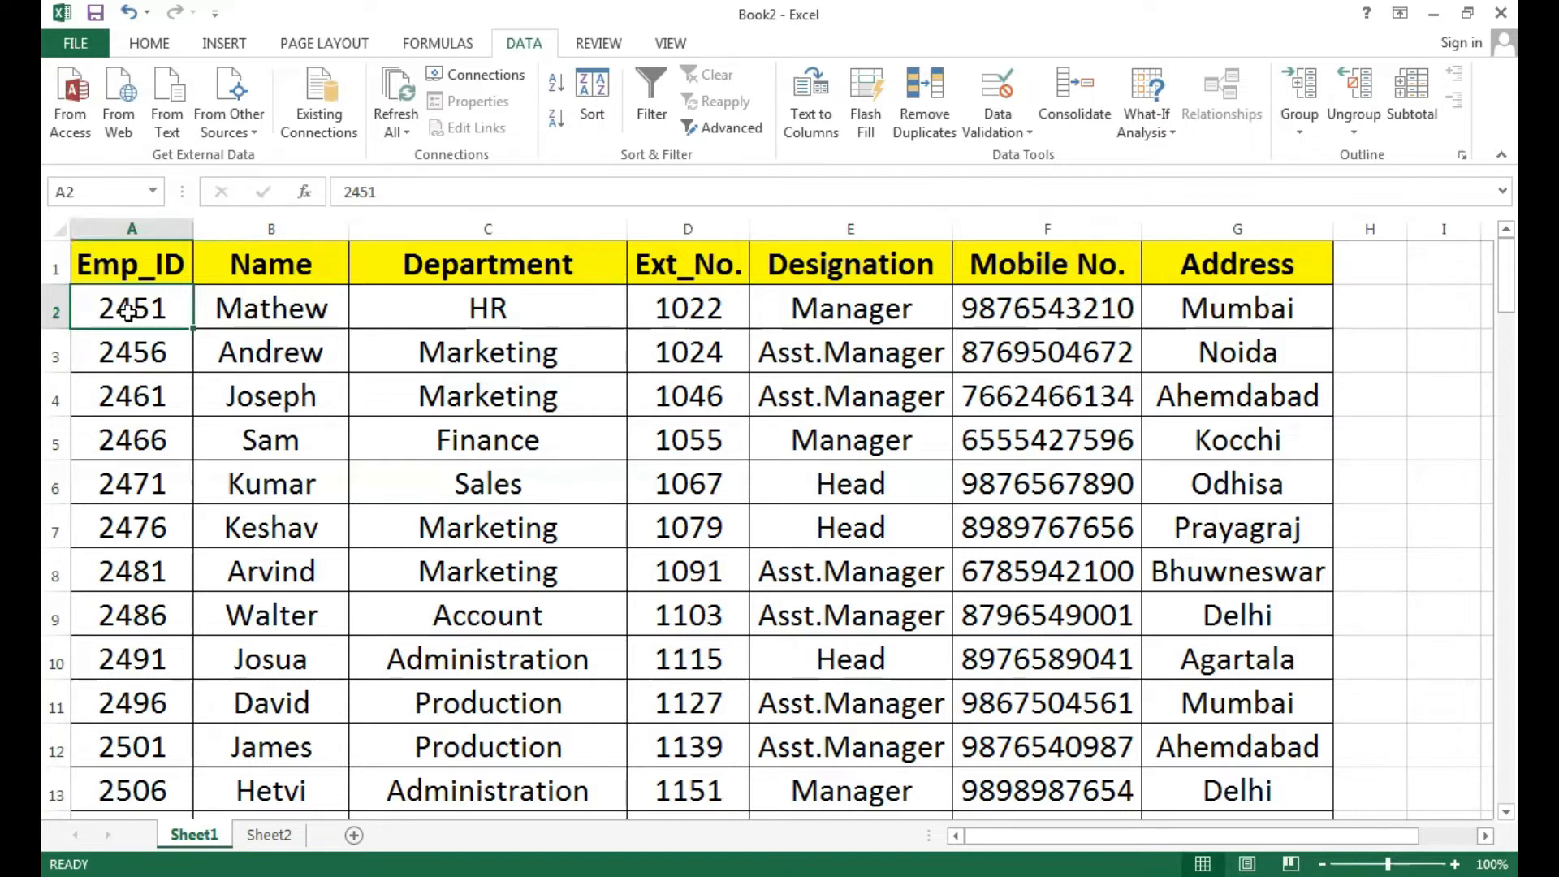
pyautogui.moveTo(131, 320); pyautogui.dragTo(139, 663)
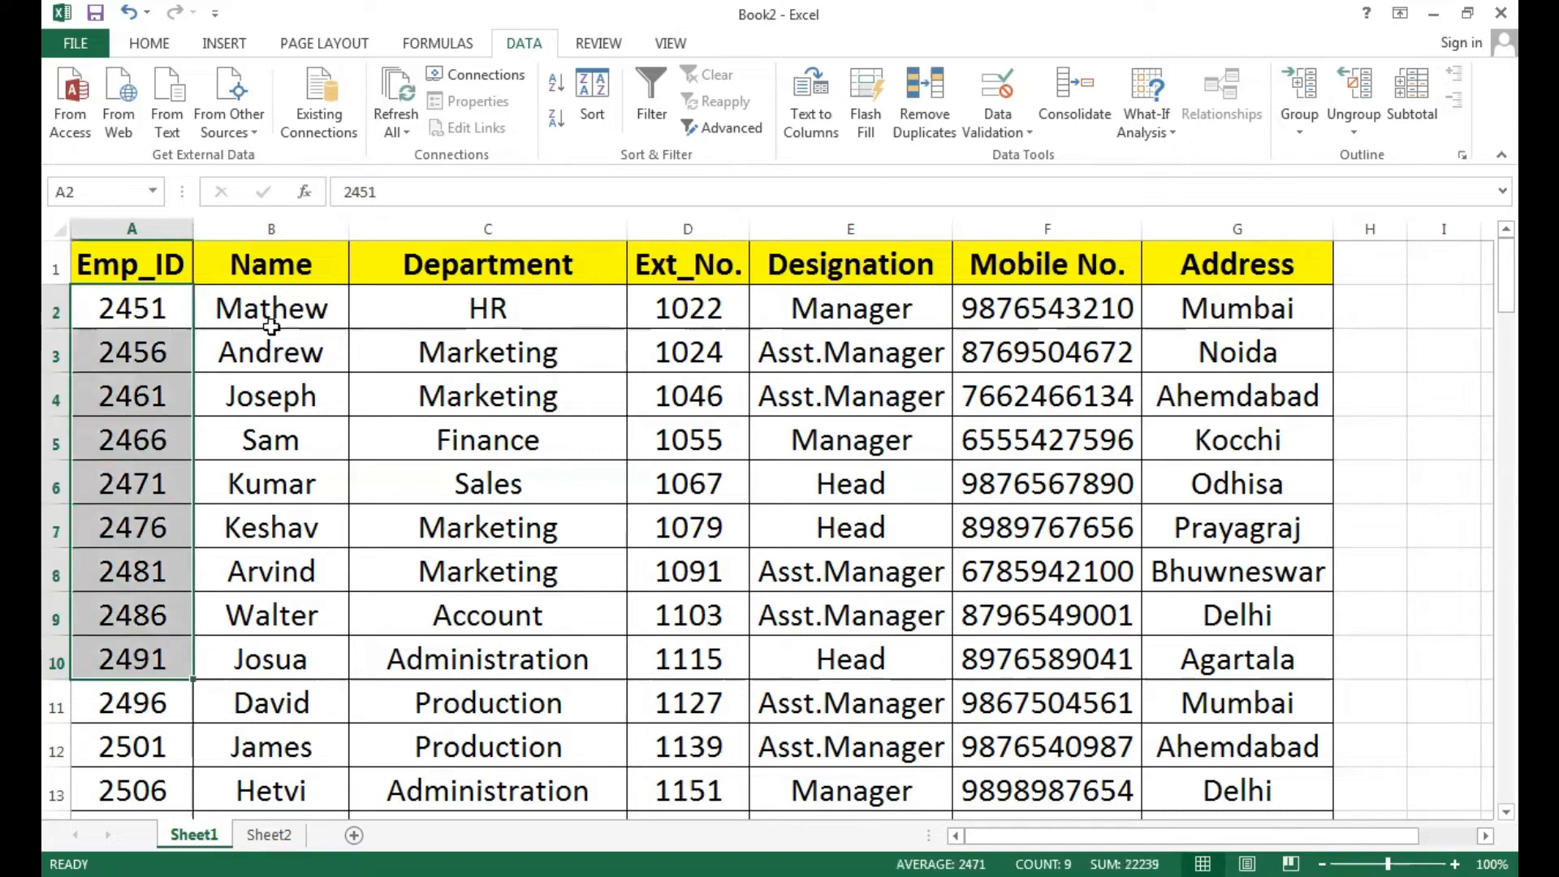
pyautogui.moveTo(278, 299); pyautogui.dragTo(278, 615)
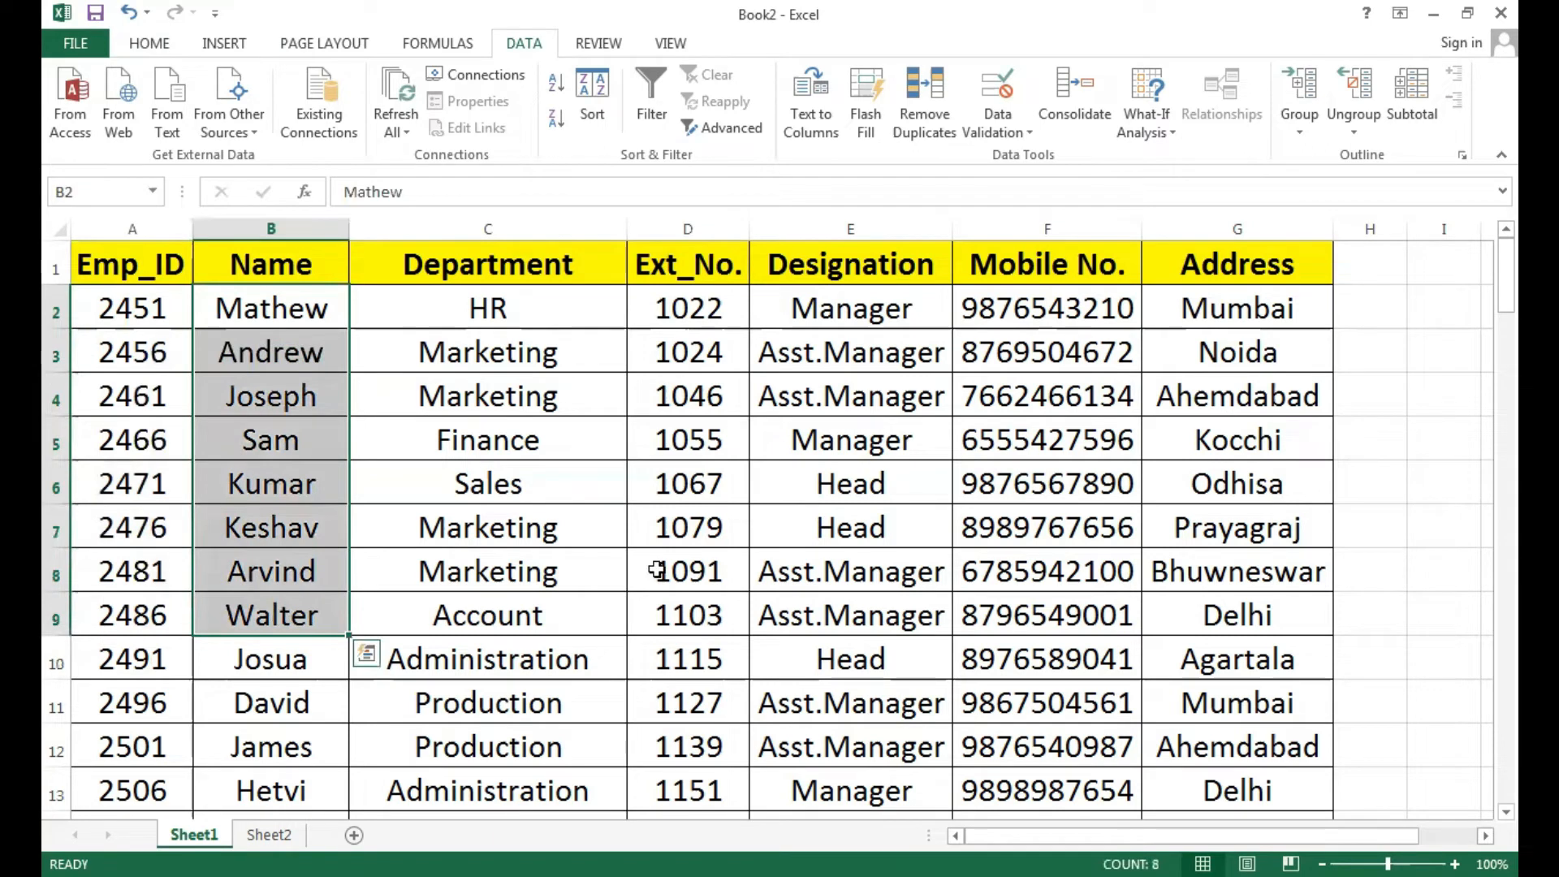
pyautogui.moveTo(710, 305); pyautogui.dragTo(694, 781)
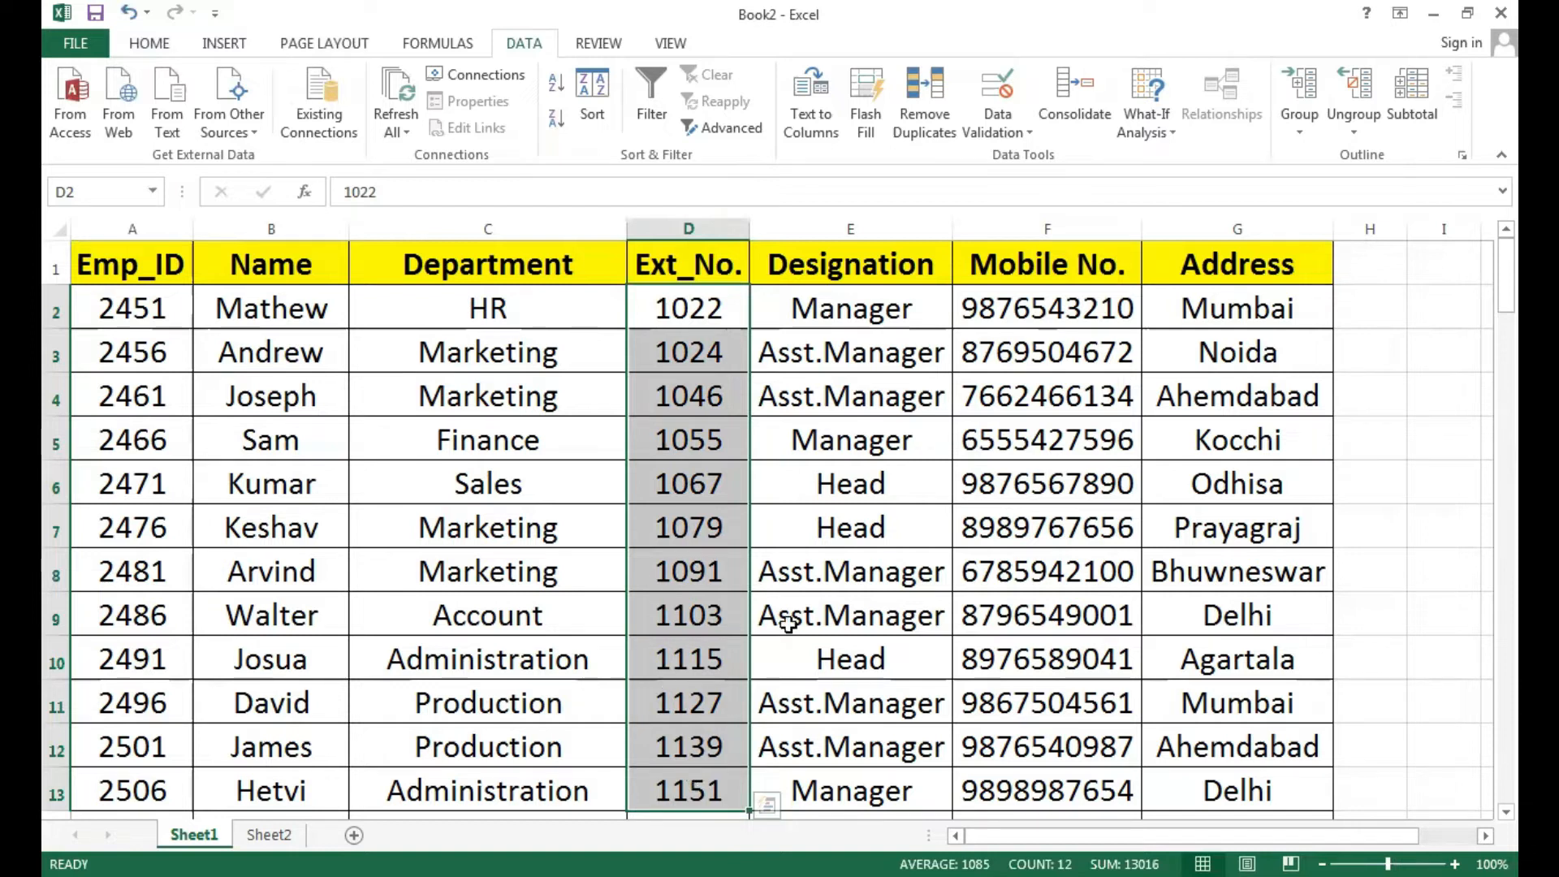
pyautogui.click(962, 494)
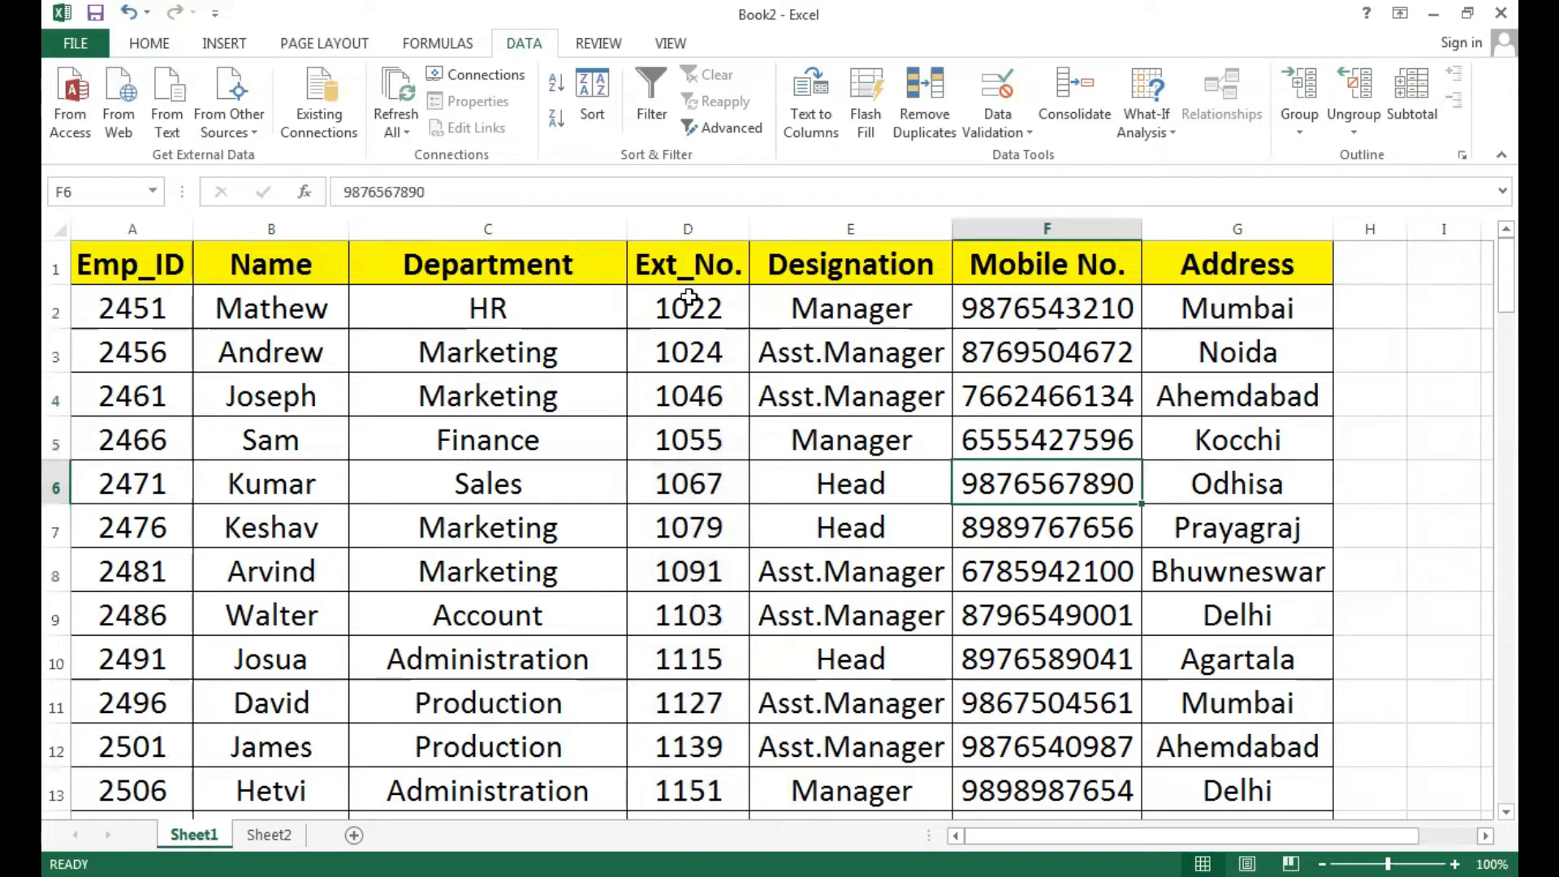
pyautogui.moveTo(688, 297); pyautogui.dragTo(691, 786)
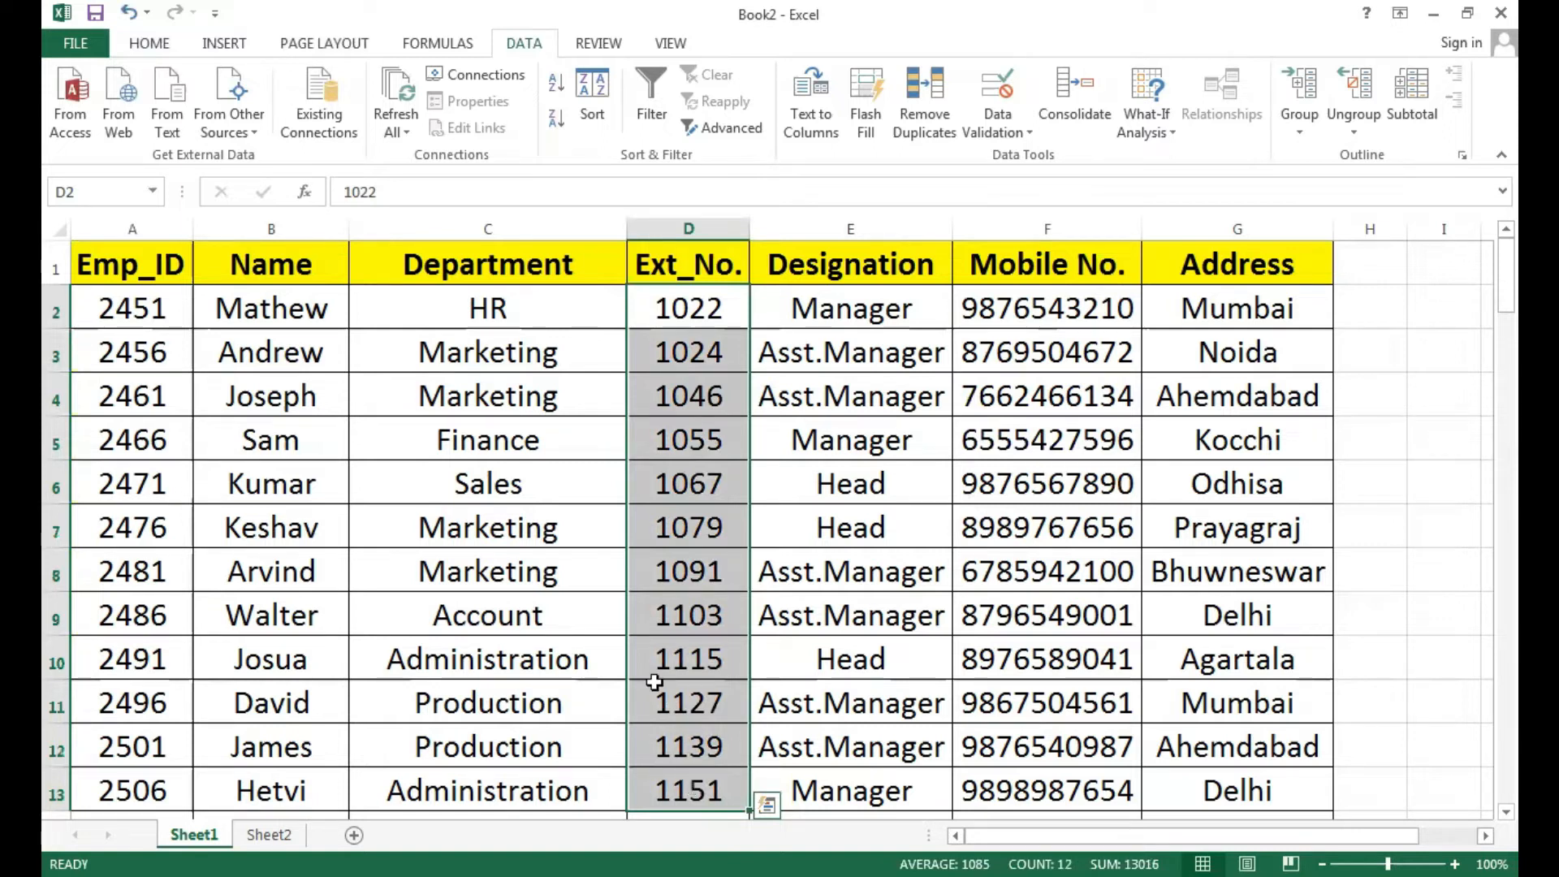
pyautogui.click(685, 307)
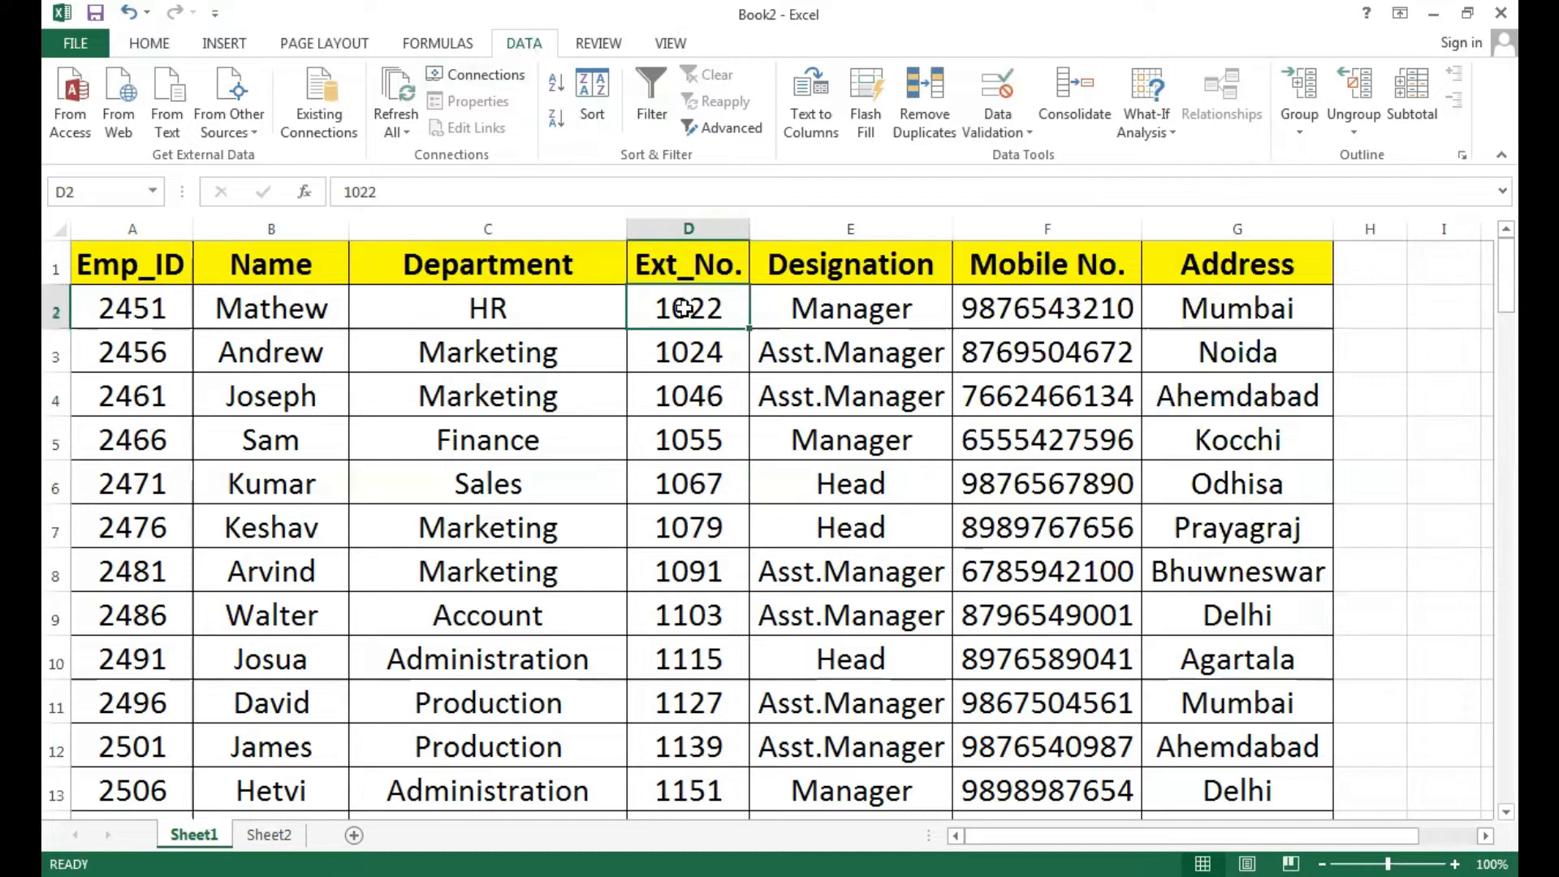
# Step: Start a data validation input message for the Ext_No. cells D2:D13, with the title "Only Numberical Value"
pyautogui.moveTo(684, 307); pyautogui.dragTo(696, 780)
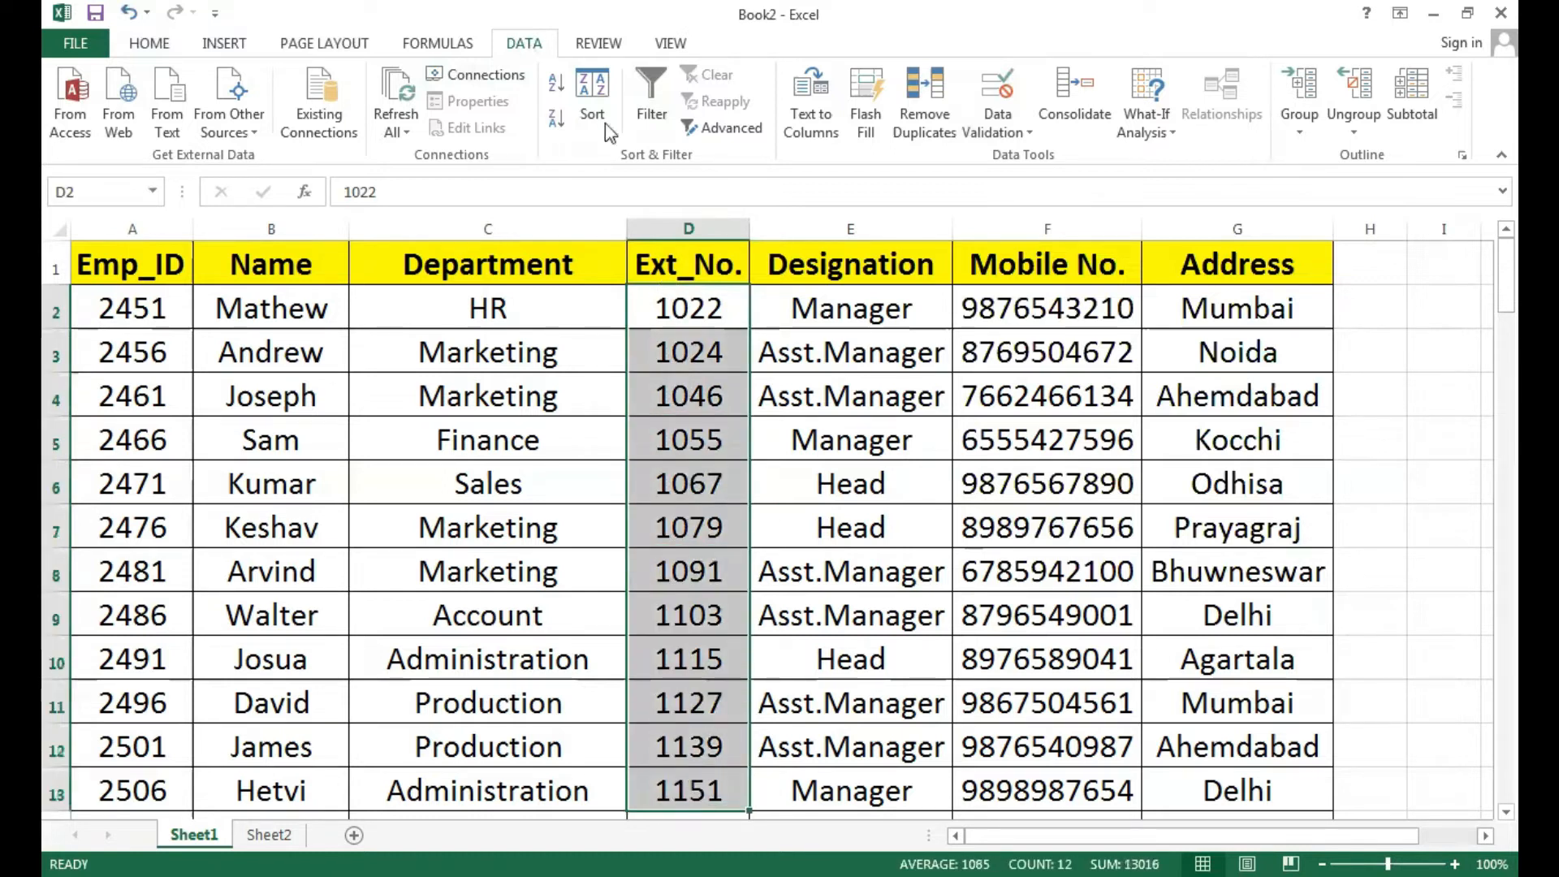
pyautogui.click(1006, 134)
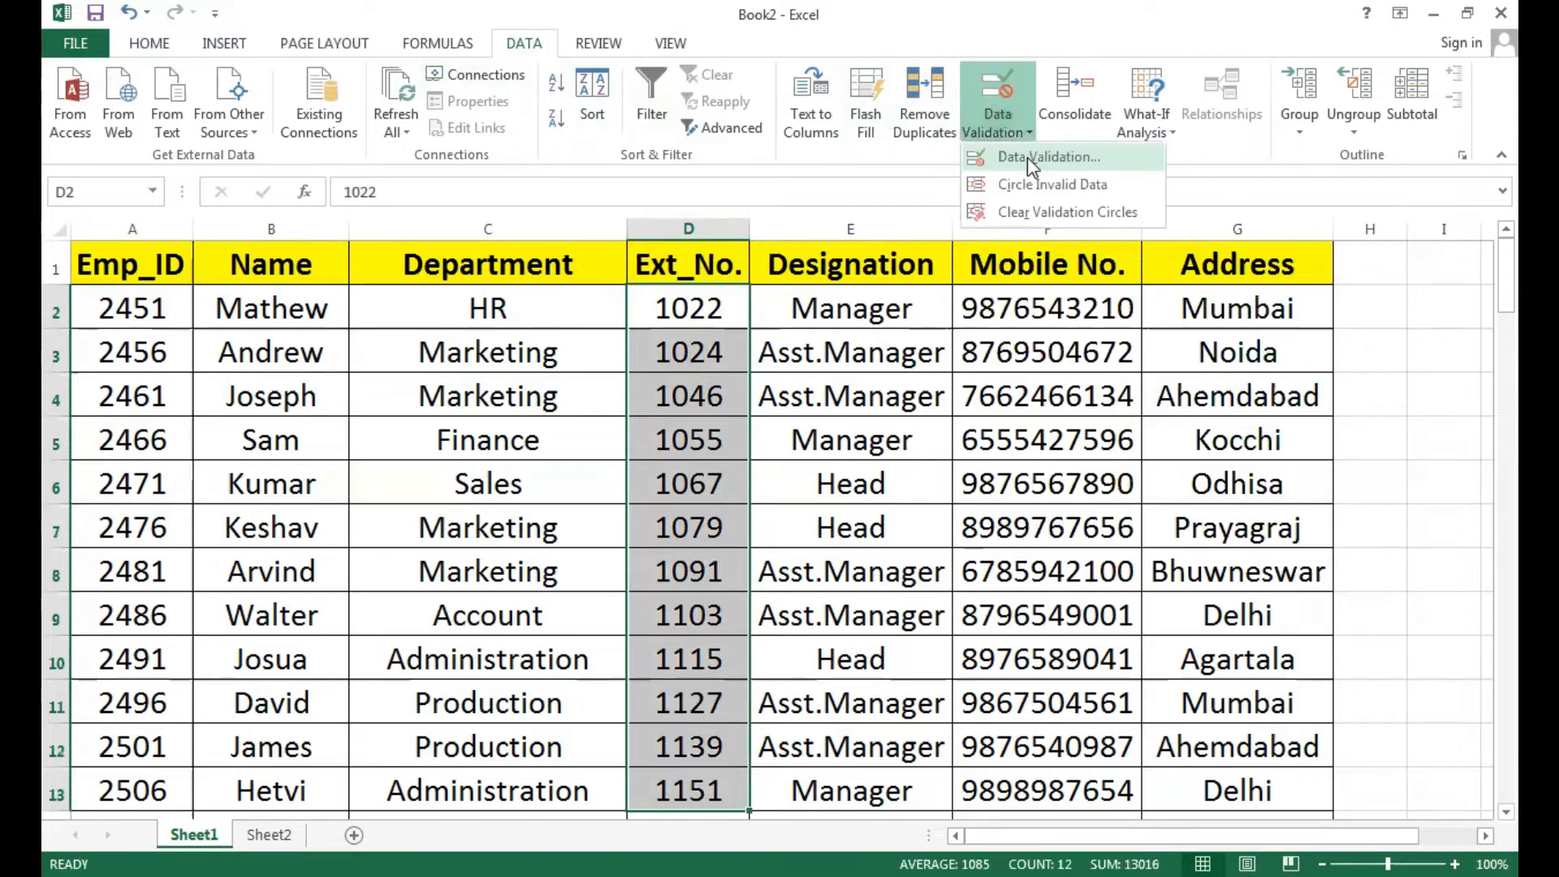
pyautogui.click(1026, 158)
pyautogui.moveTo(1073, 206); pyautogui.dragTo(963, 263)
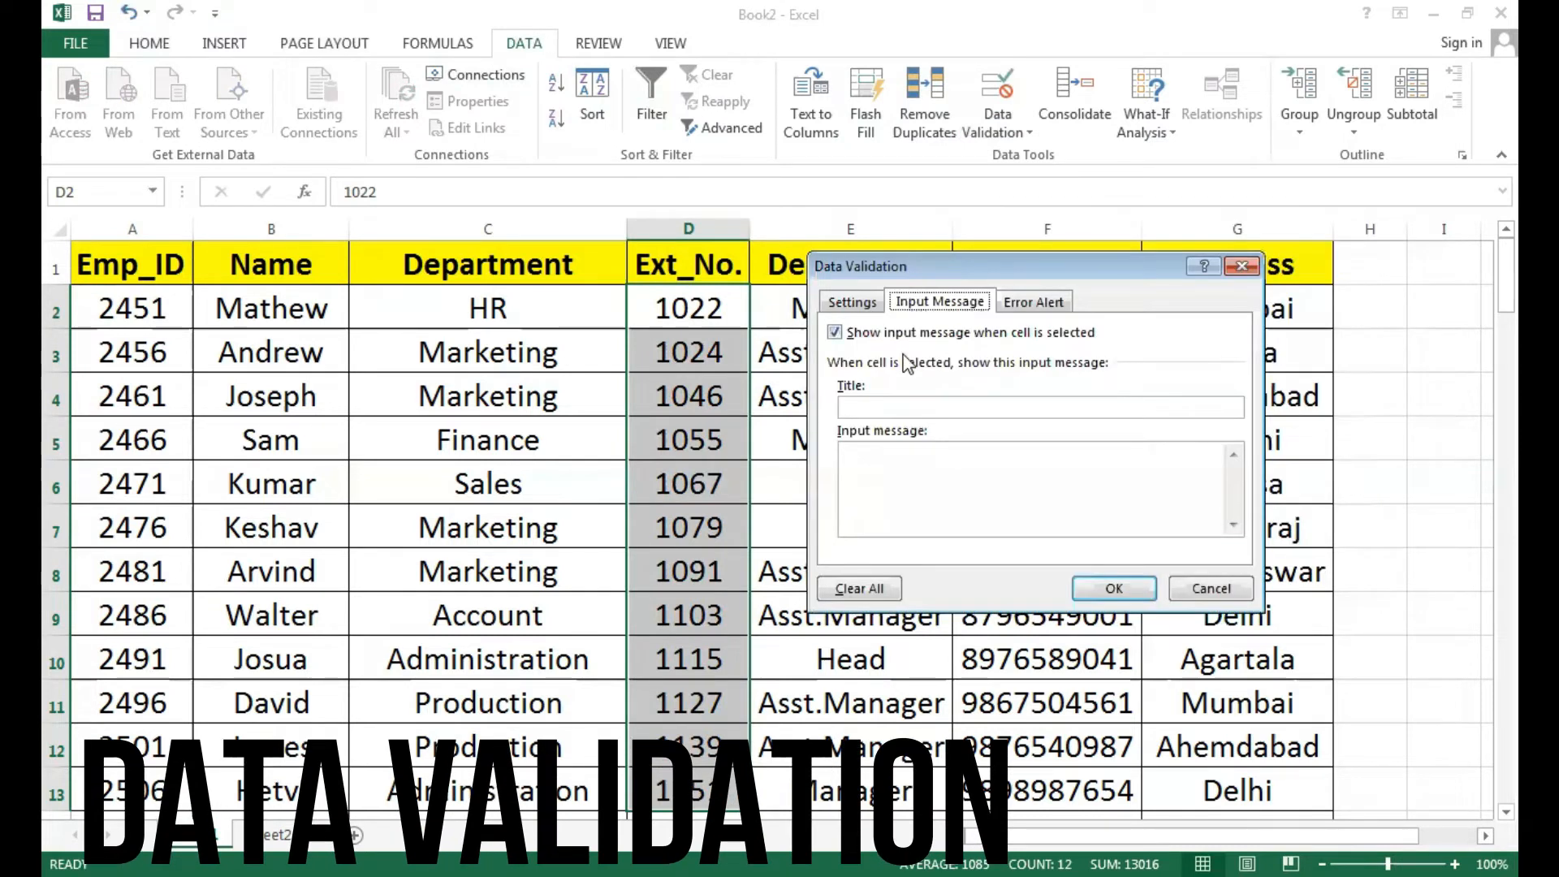
pyautogui.click(884, 408)
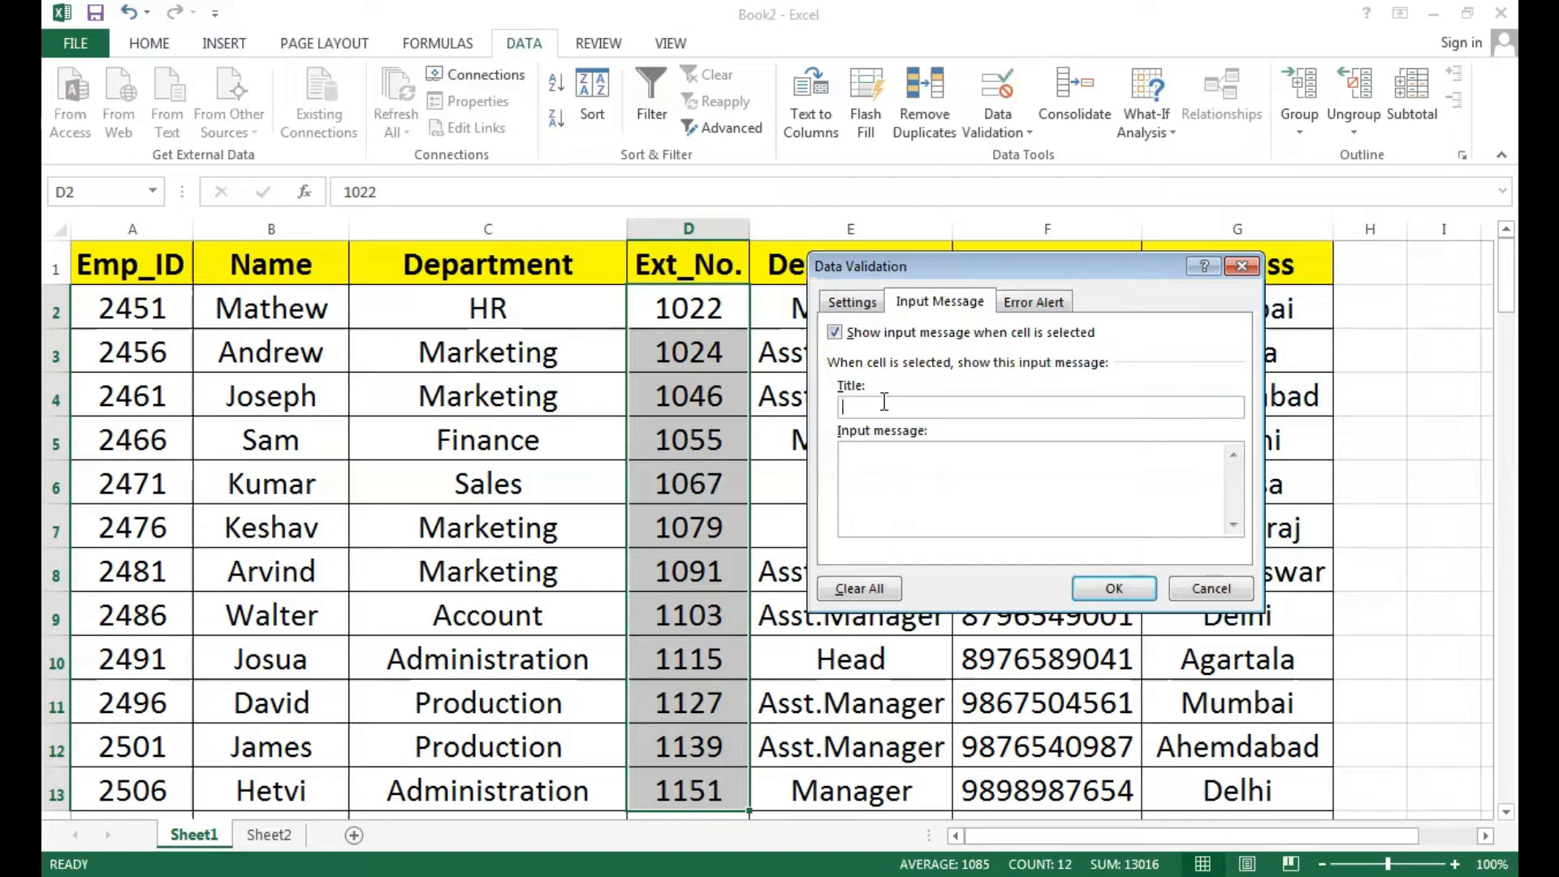
pyautogui.write('Only Numberical Valur')
pyautogui.press('BackSpace')
pyautogui.write('e')
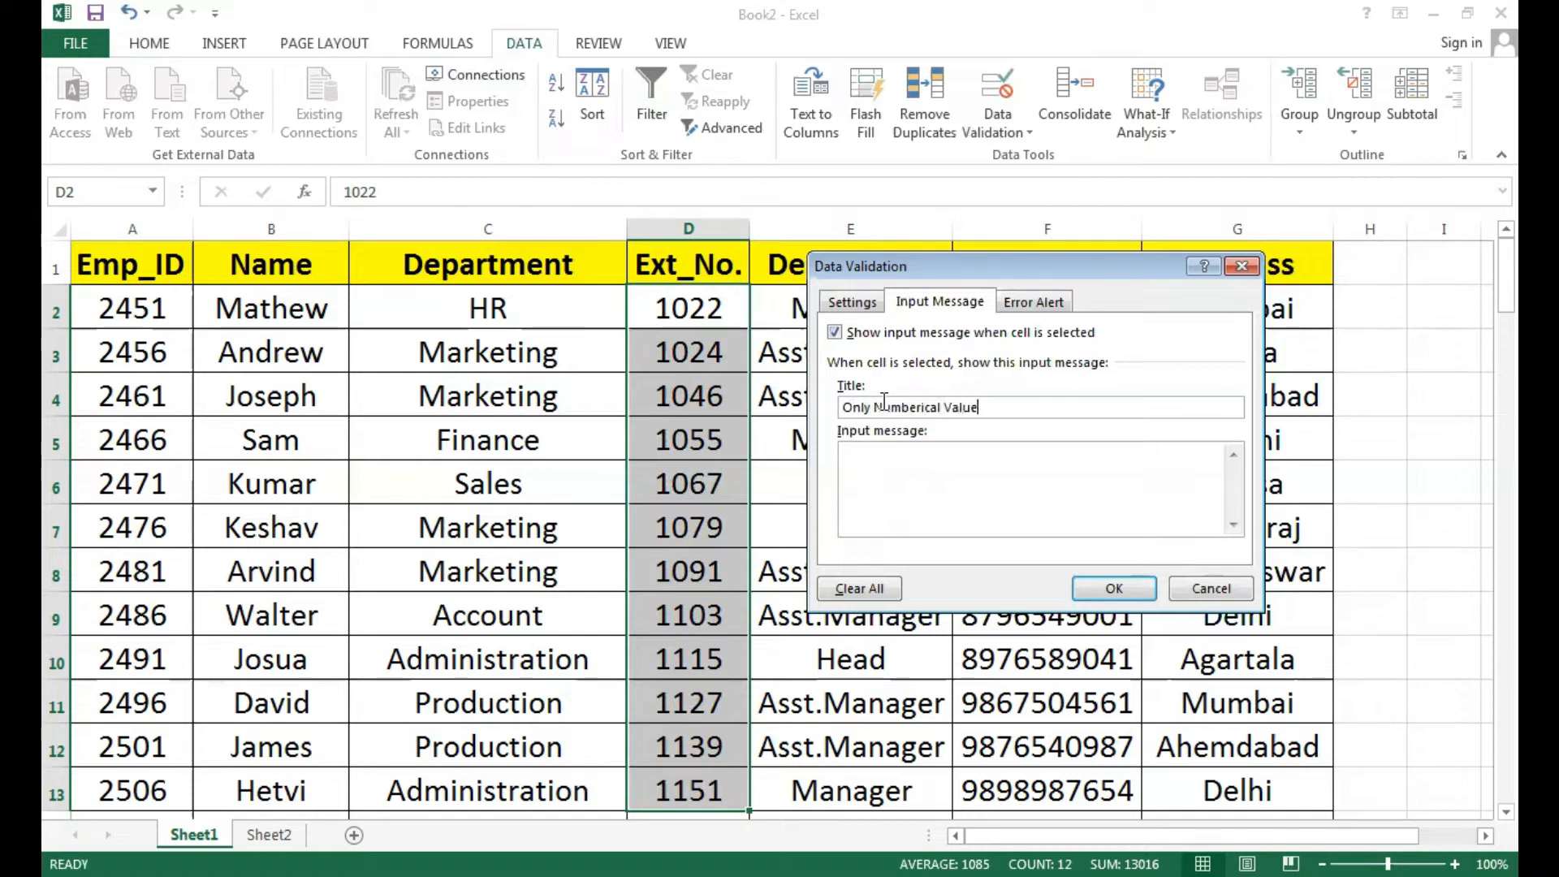
# Step: Set the input message text to "Fill only numberical values." and apply the validation to the Ext_No. cells
pyautogui.click(897, 466)
pyautogui.write('Plea')
pyautogui.press('BackSpace')
pyautogui.press('BackSpace')
pyautogui.press('BackSpace')
pyautogui.press('BackSpace')
pyautogui.write('Fill only numberical values.')
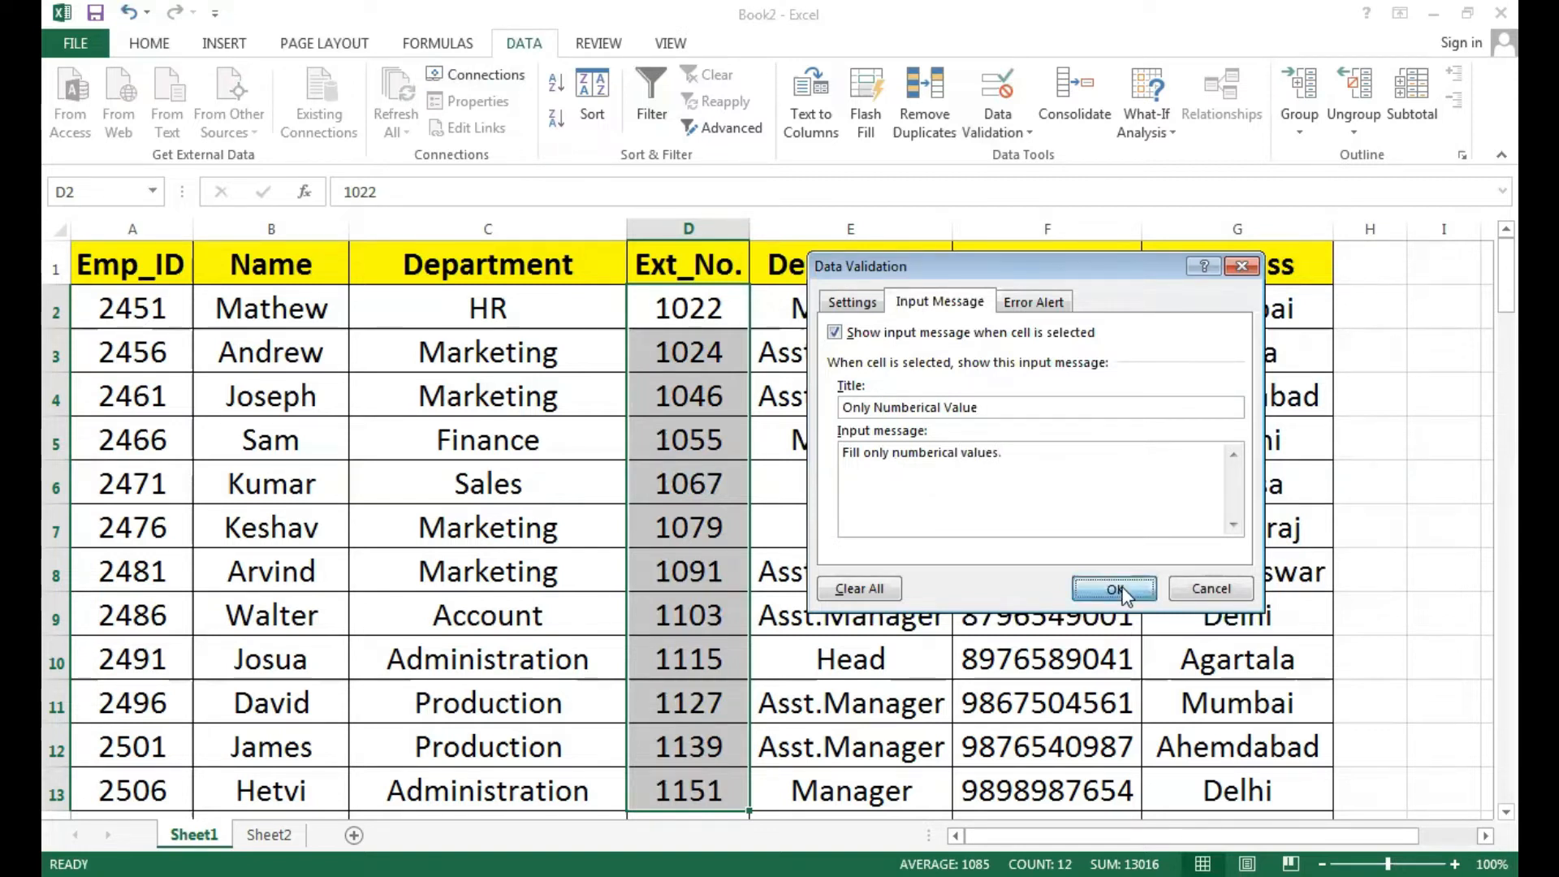
pyautogui.click(1114, 589)
# Step: Check the input message on the Ext_No. cells D2 to D7 and compare with the Mobile No. cells
pyautogui.click(966, 434)
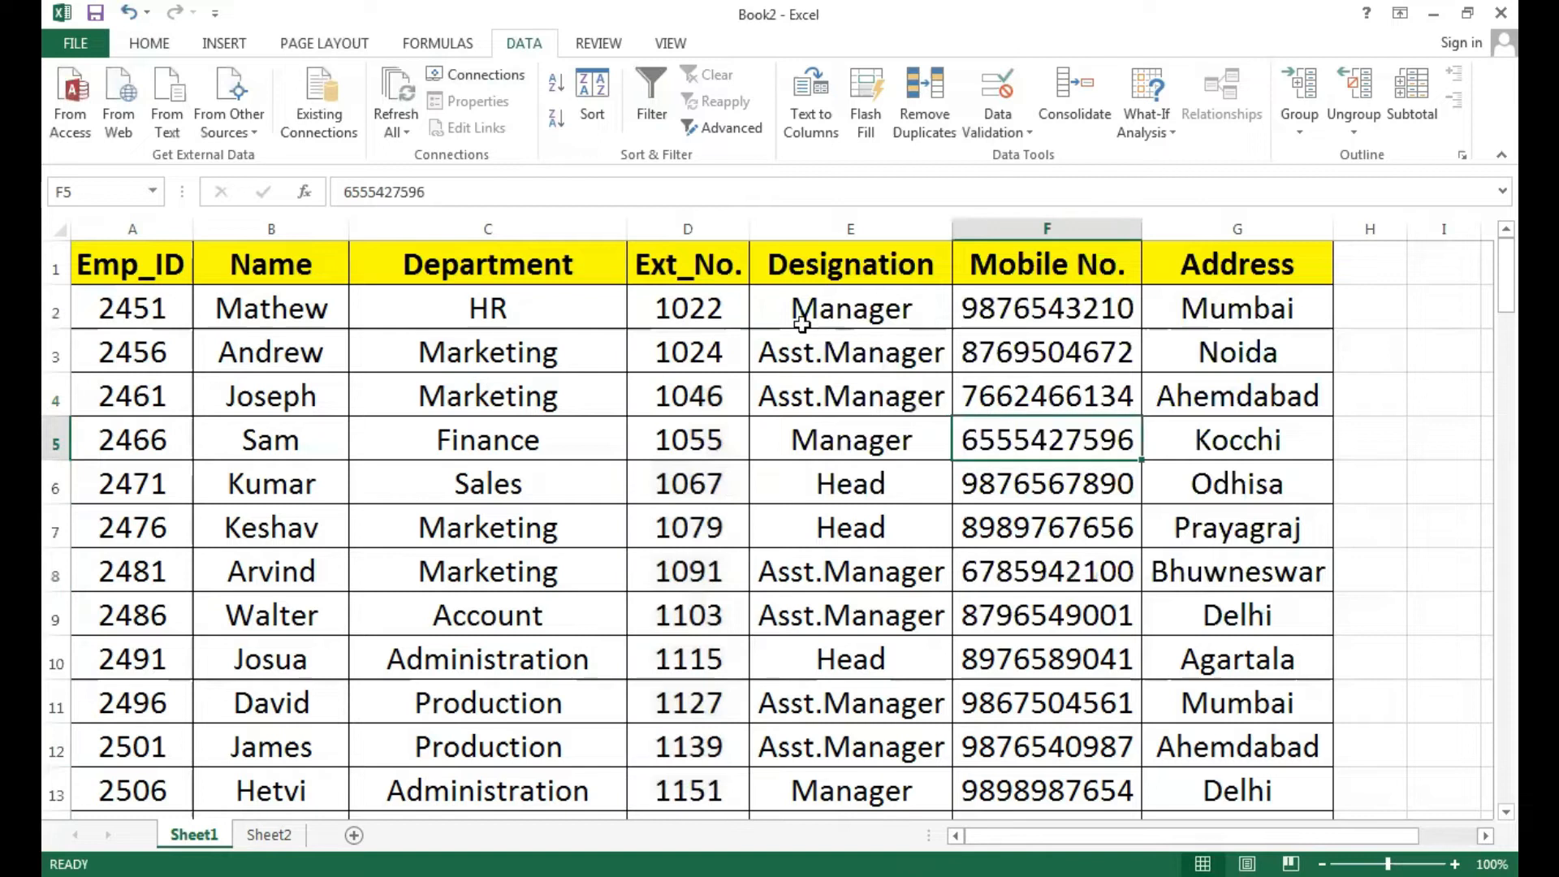
pyautogui.click(714, 314)
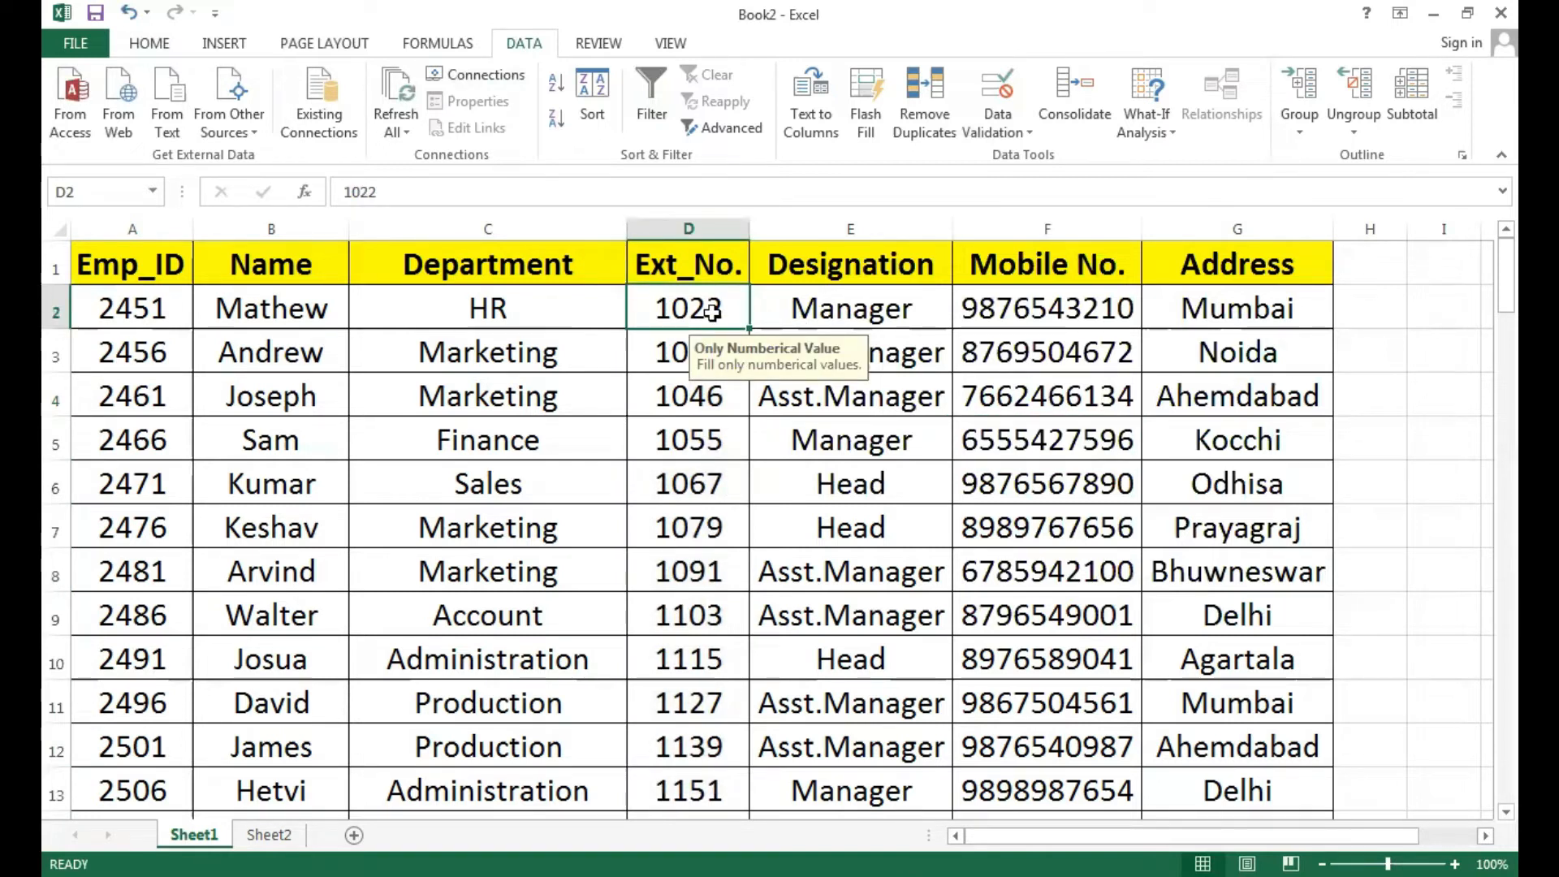
pyautogui.click(672, 351)
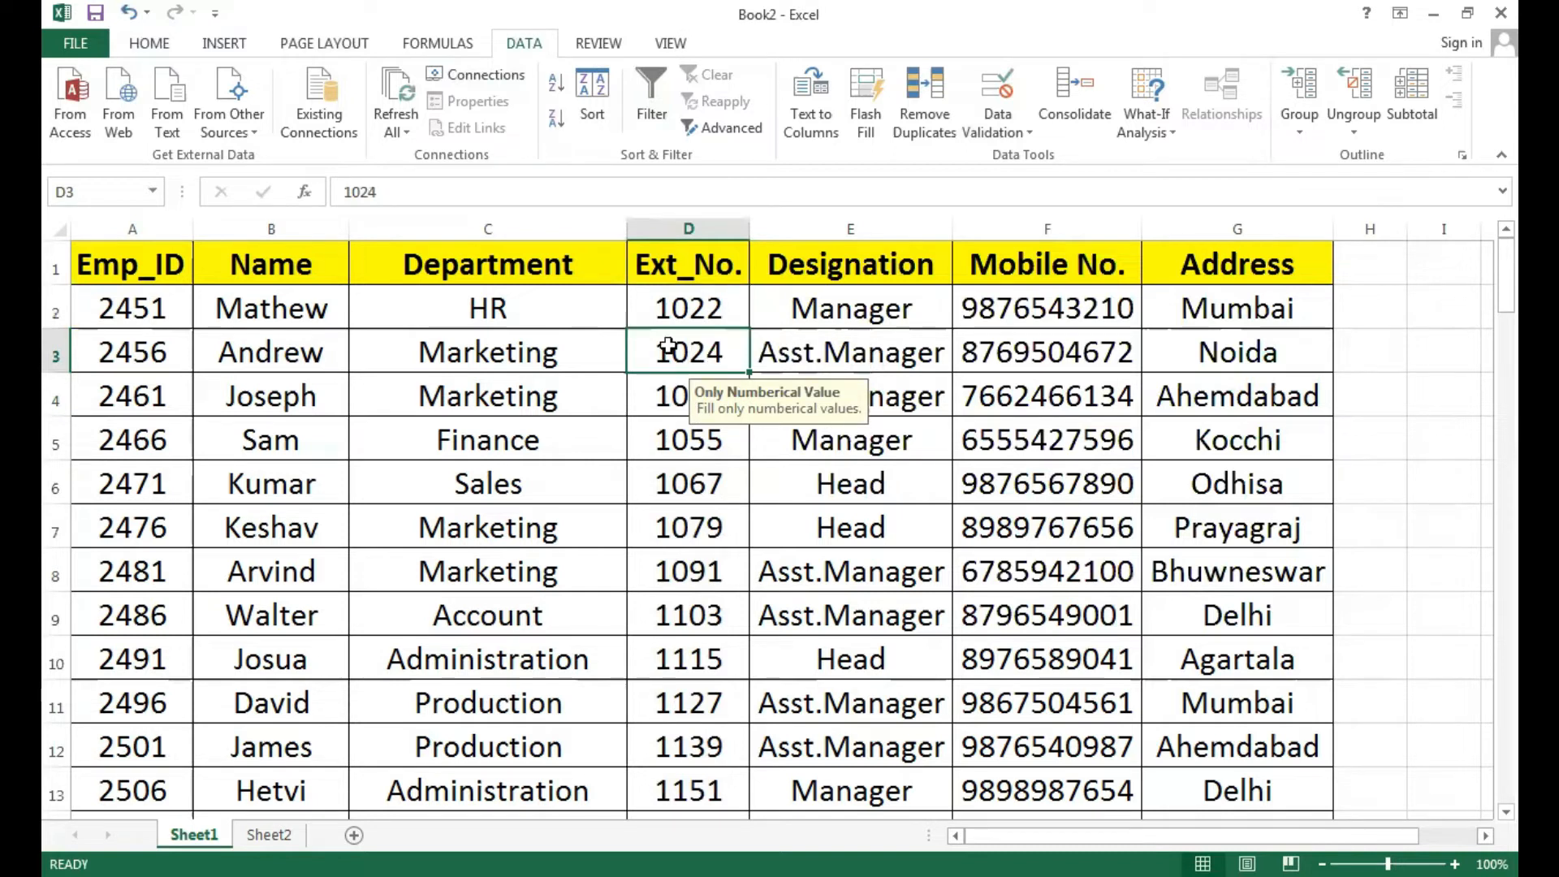
pyautogui.click(668, 399)
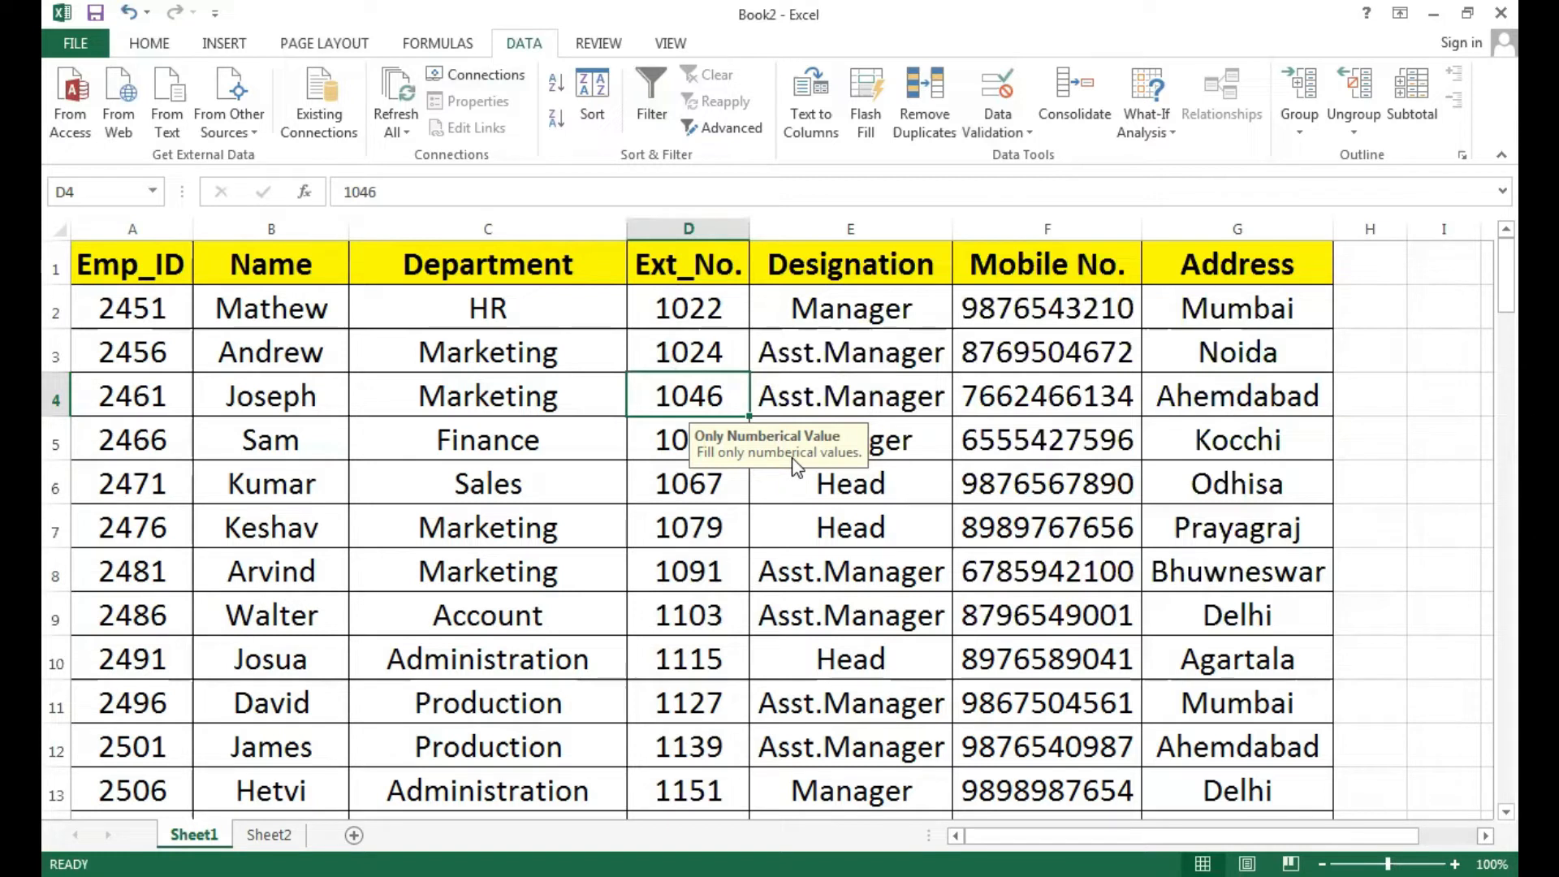
pyautogui.click(1077, 302)
pyautogui.press('Down')
pyautogui.press('Down')
pyautogui.press('Down')
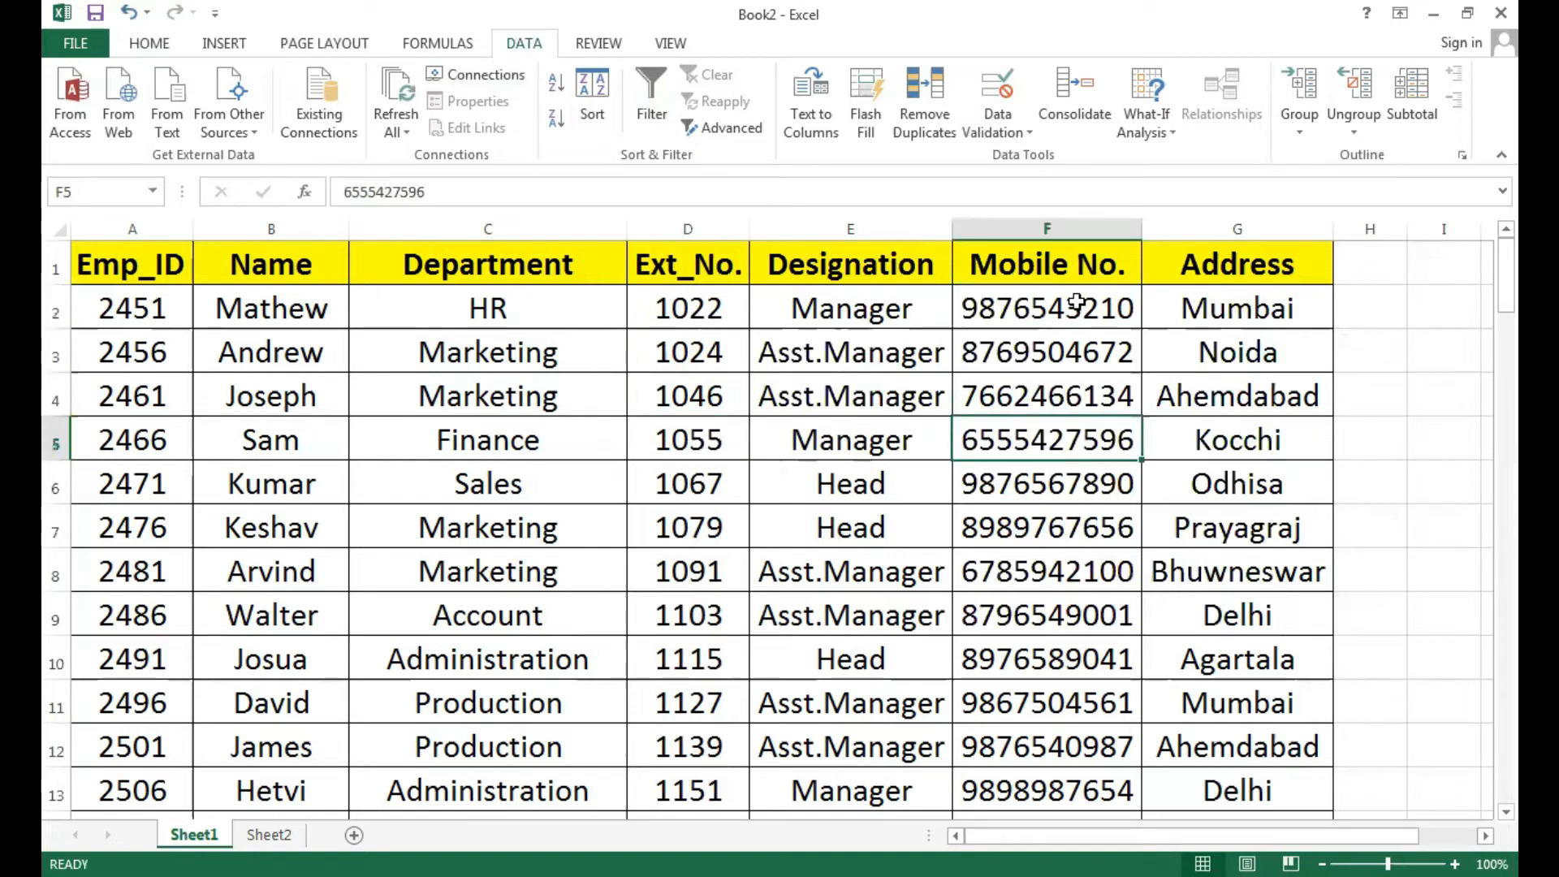
pyautogui.click(703, 314)
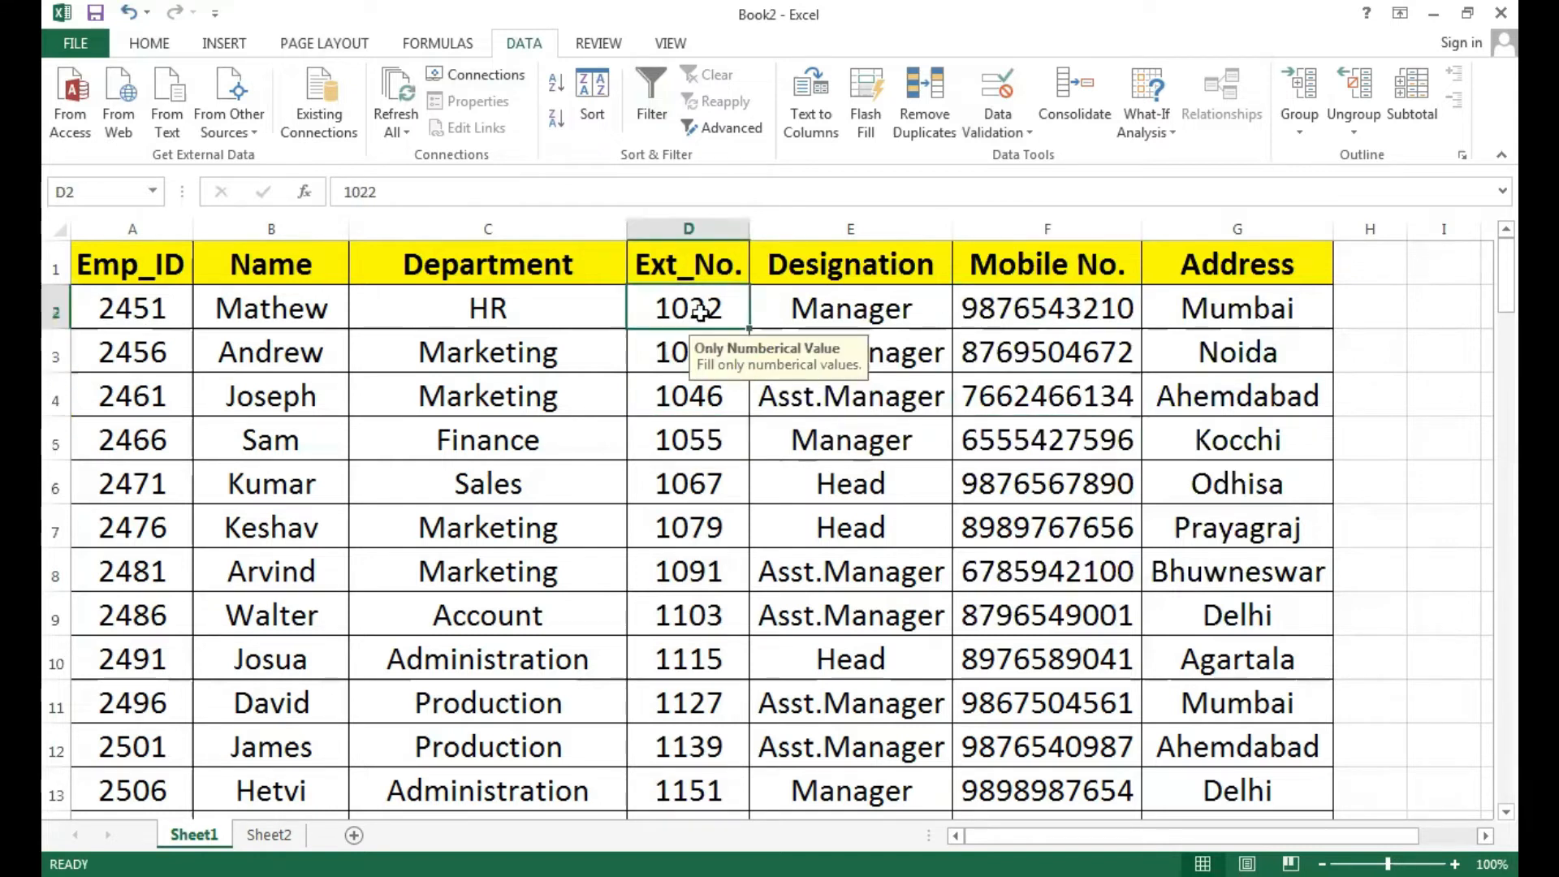
pyautogui.press('Down')
pyautogui.press('Down')
pyautogui.press('Down')
pyautogui.press('Down')
pyautogui.press('Down')
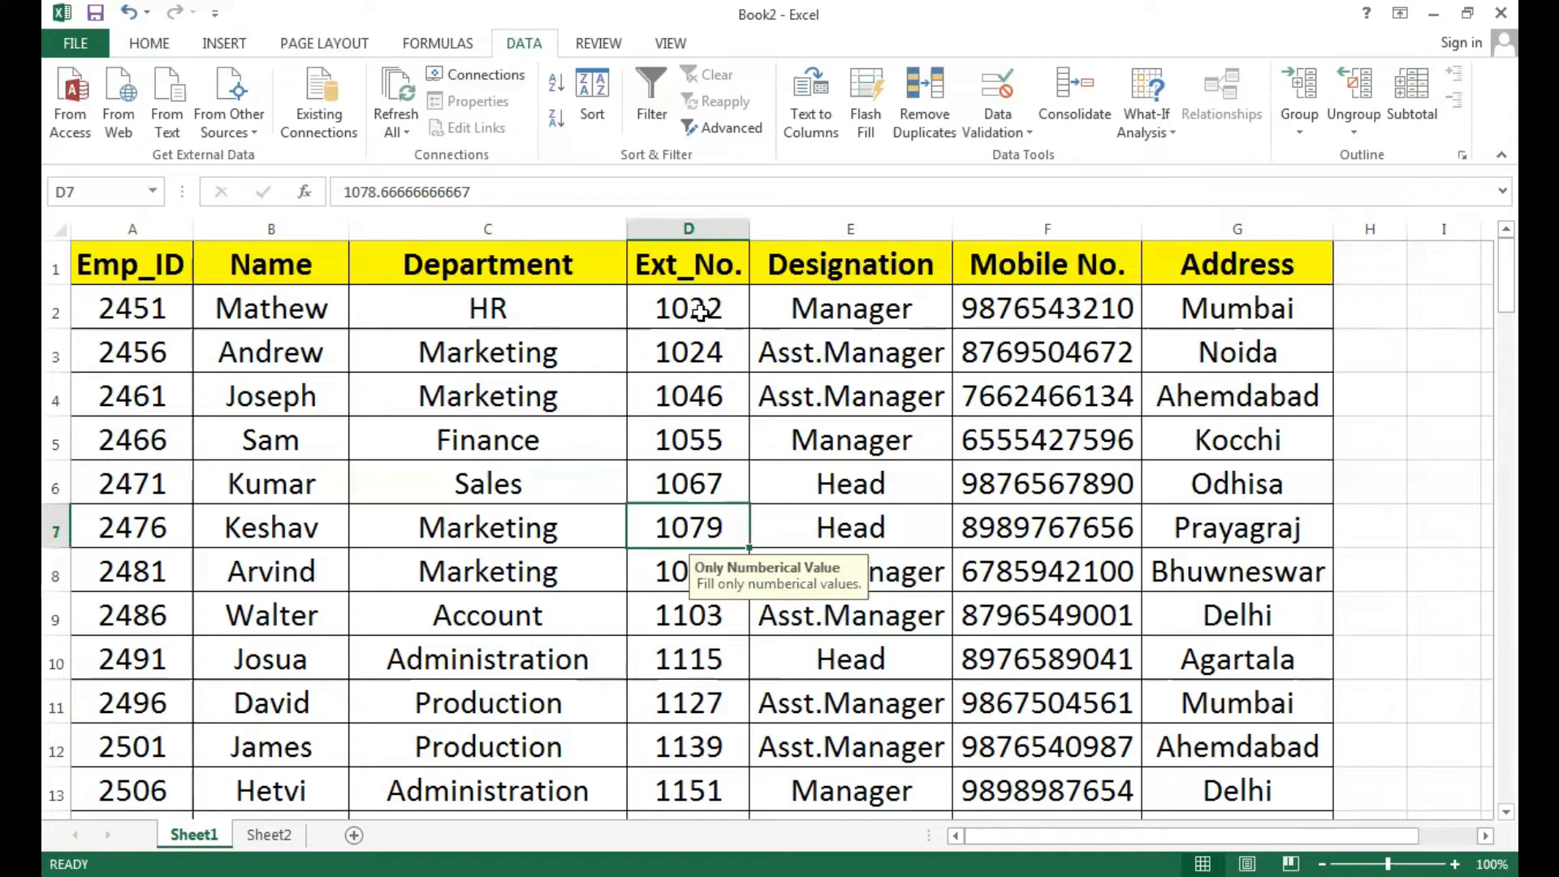
pyautogui.click(159, 274)
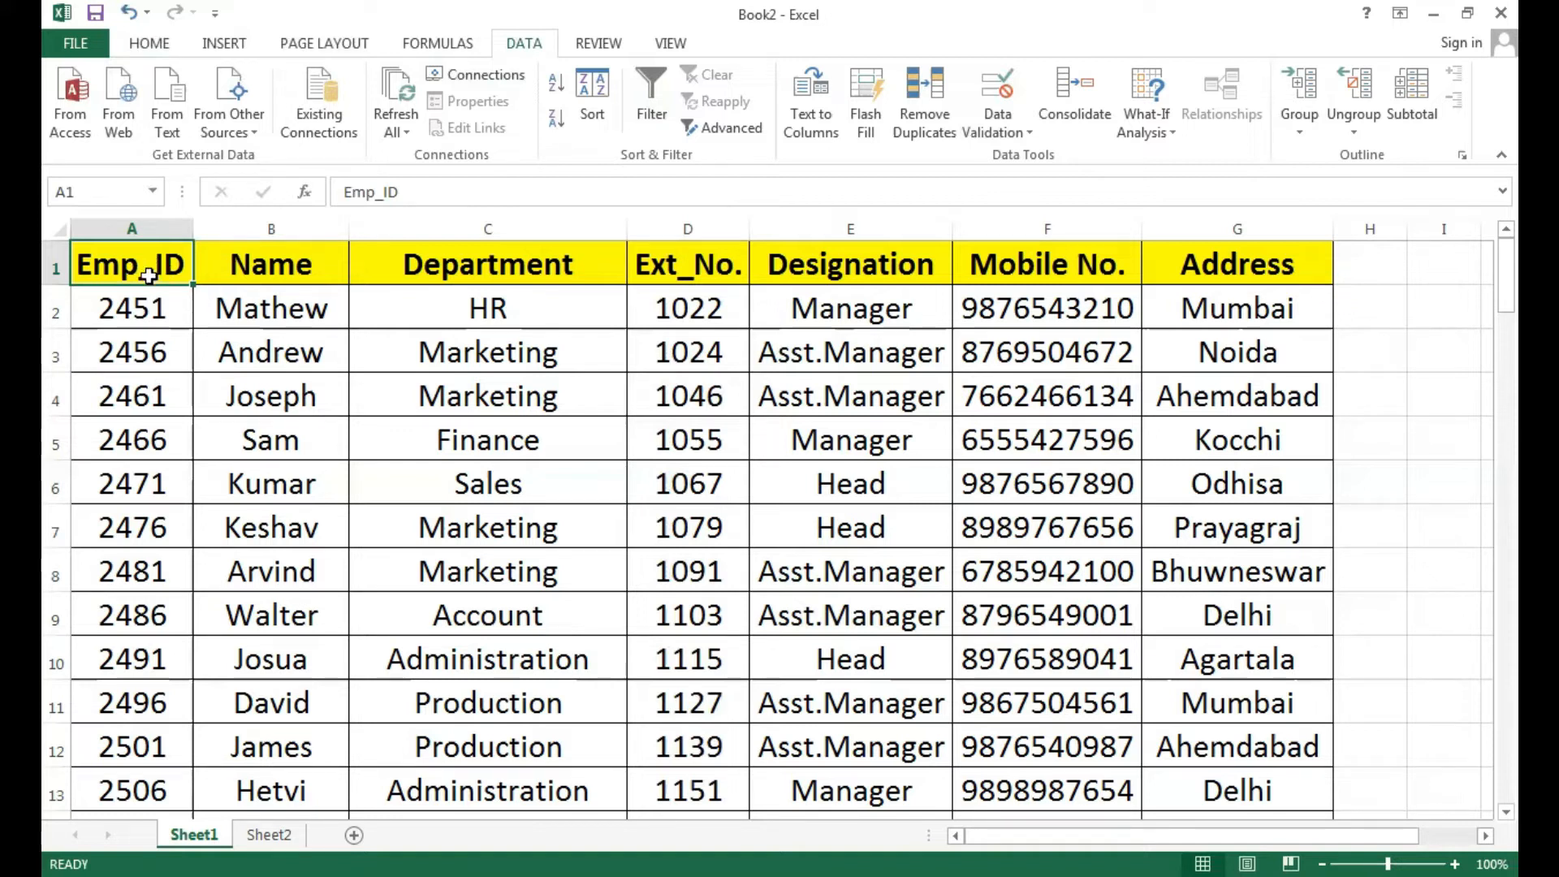
pyautogui.moveTo(182, 276); pyautogui.dragTo(835, 556)
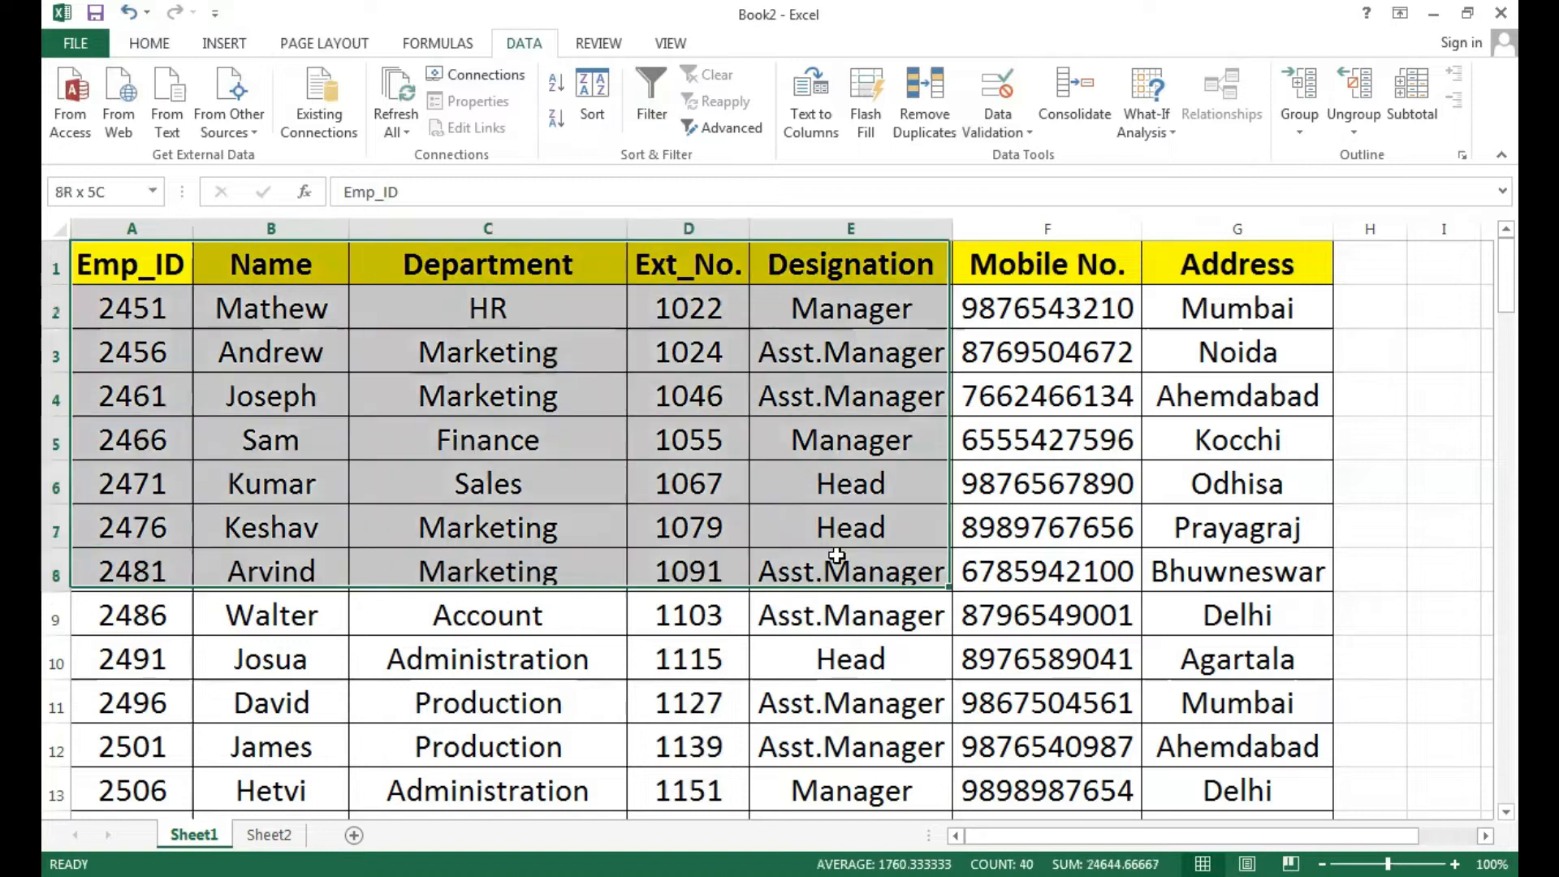
pyautogui.click(594, 638)
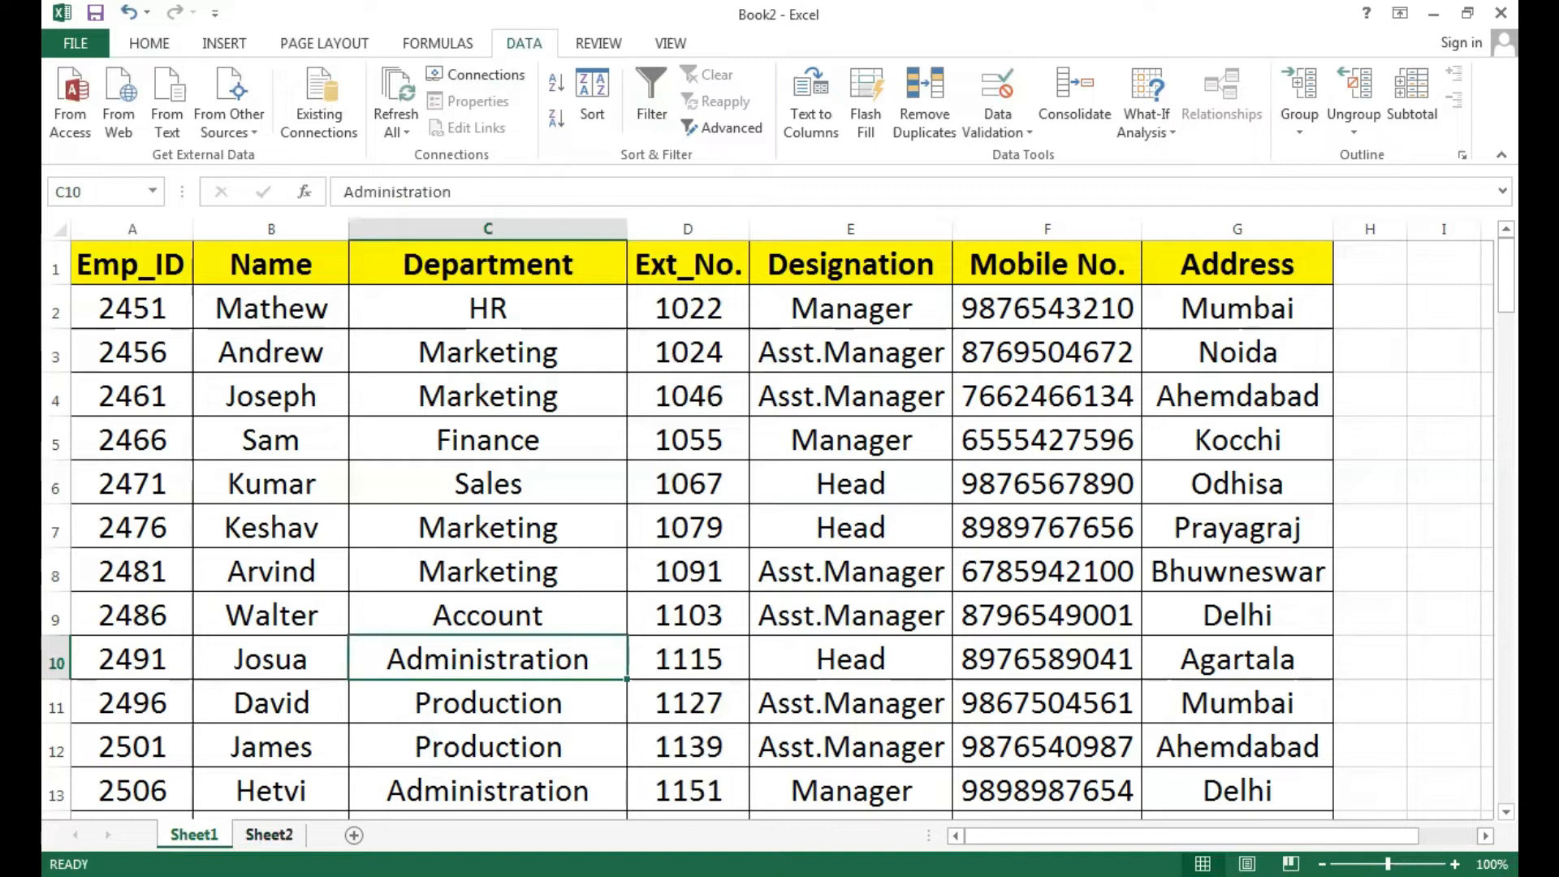
# Step: Add two blank worksheets after Sheet2, look through the empty sheets and return to Sheet1
pyautogui.click(269, 834)
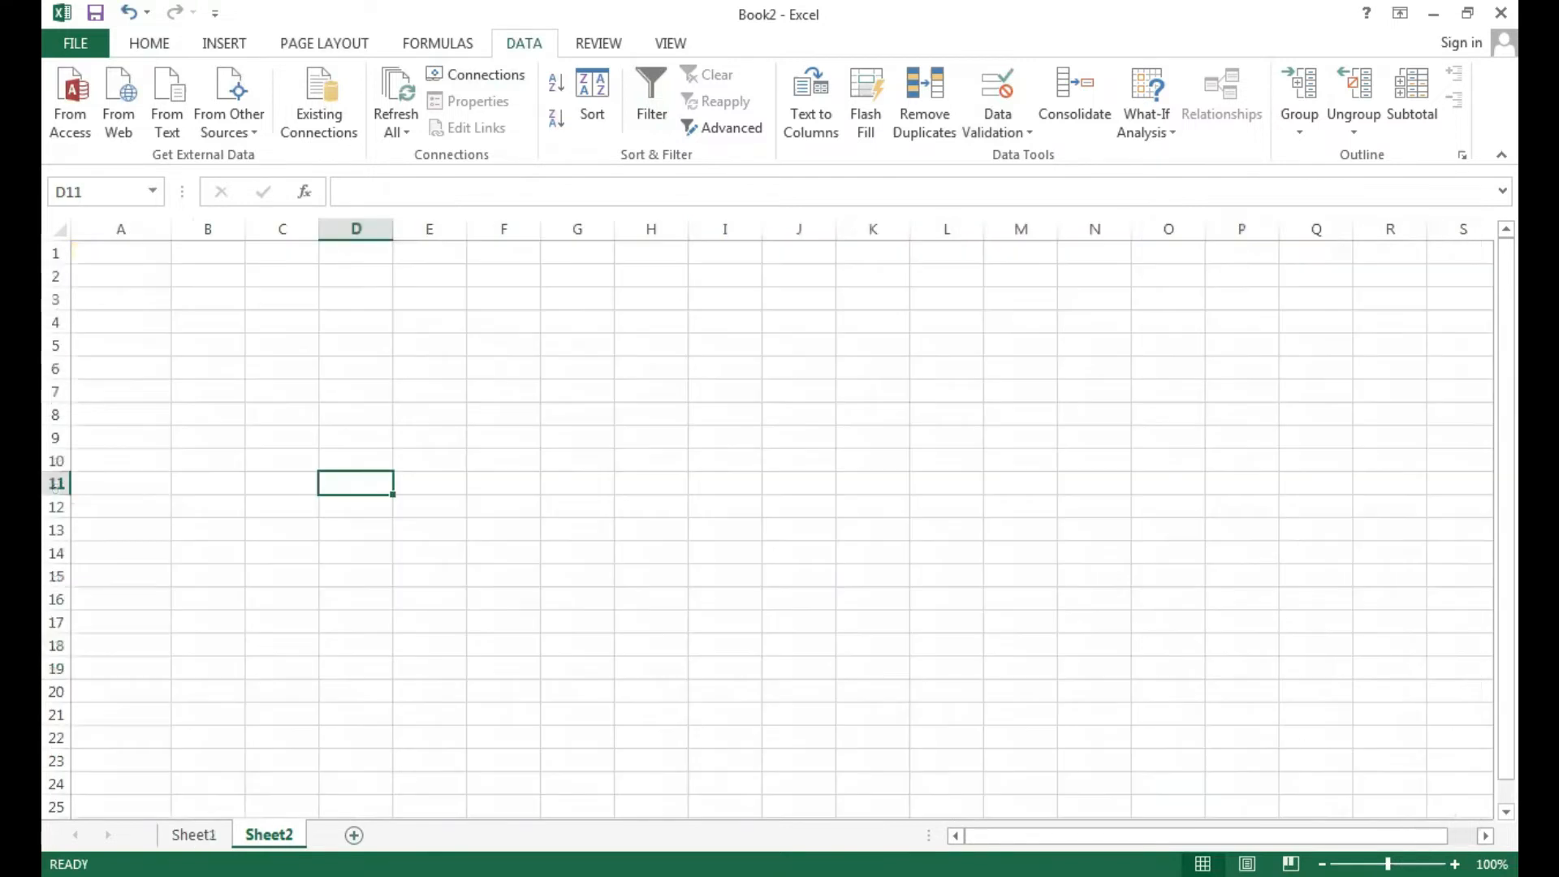
pyautogui.click(354, 835)
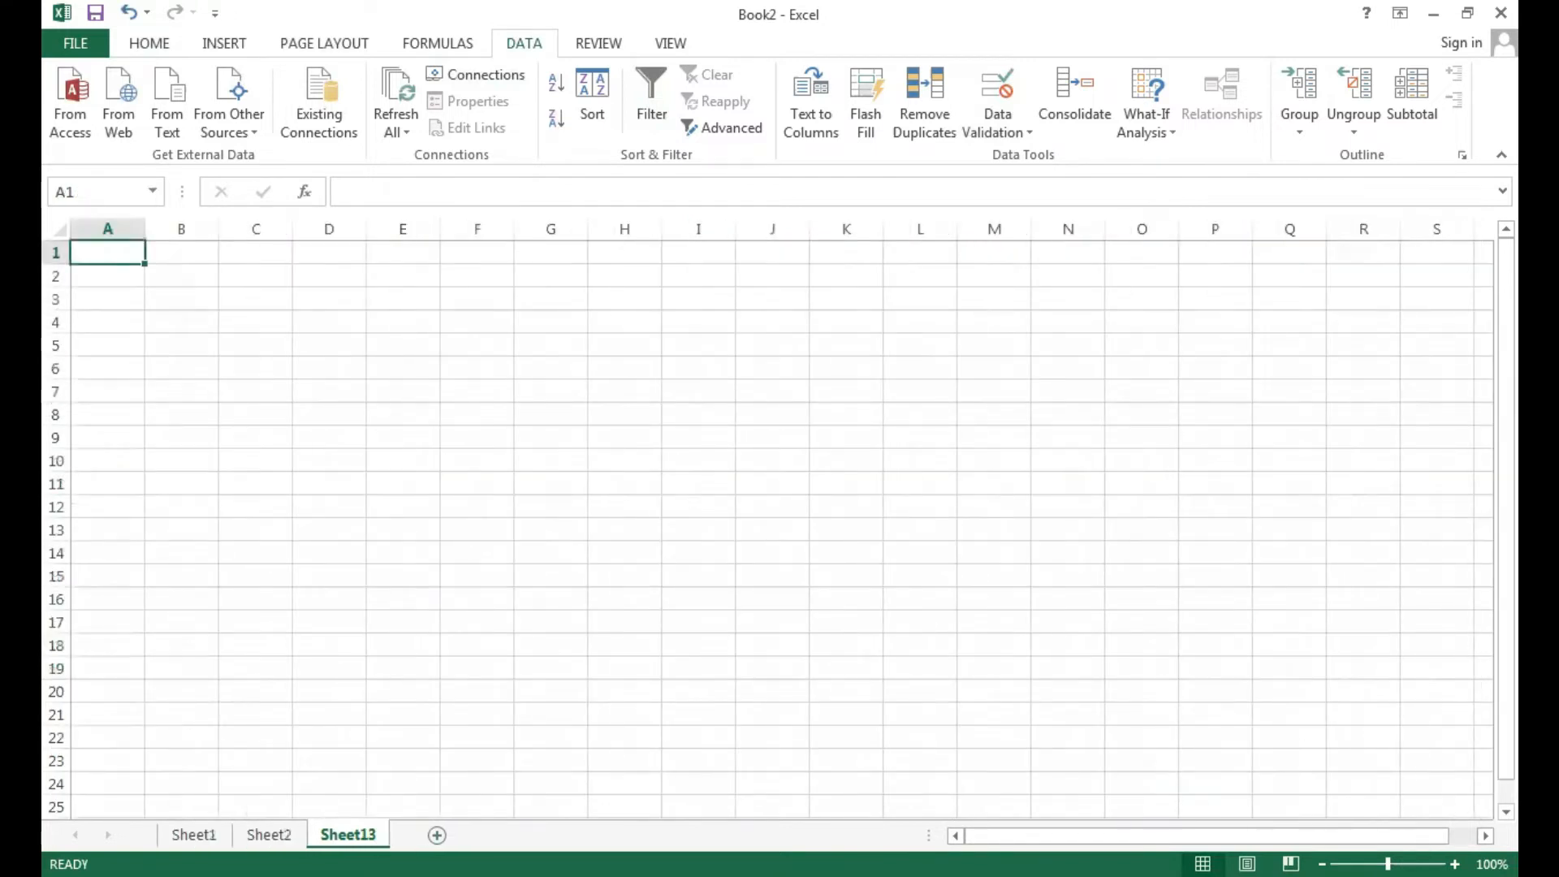
pyautogui.click(437, 835)
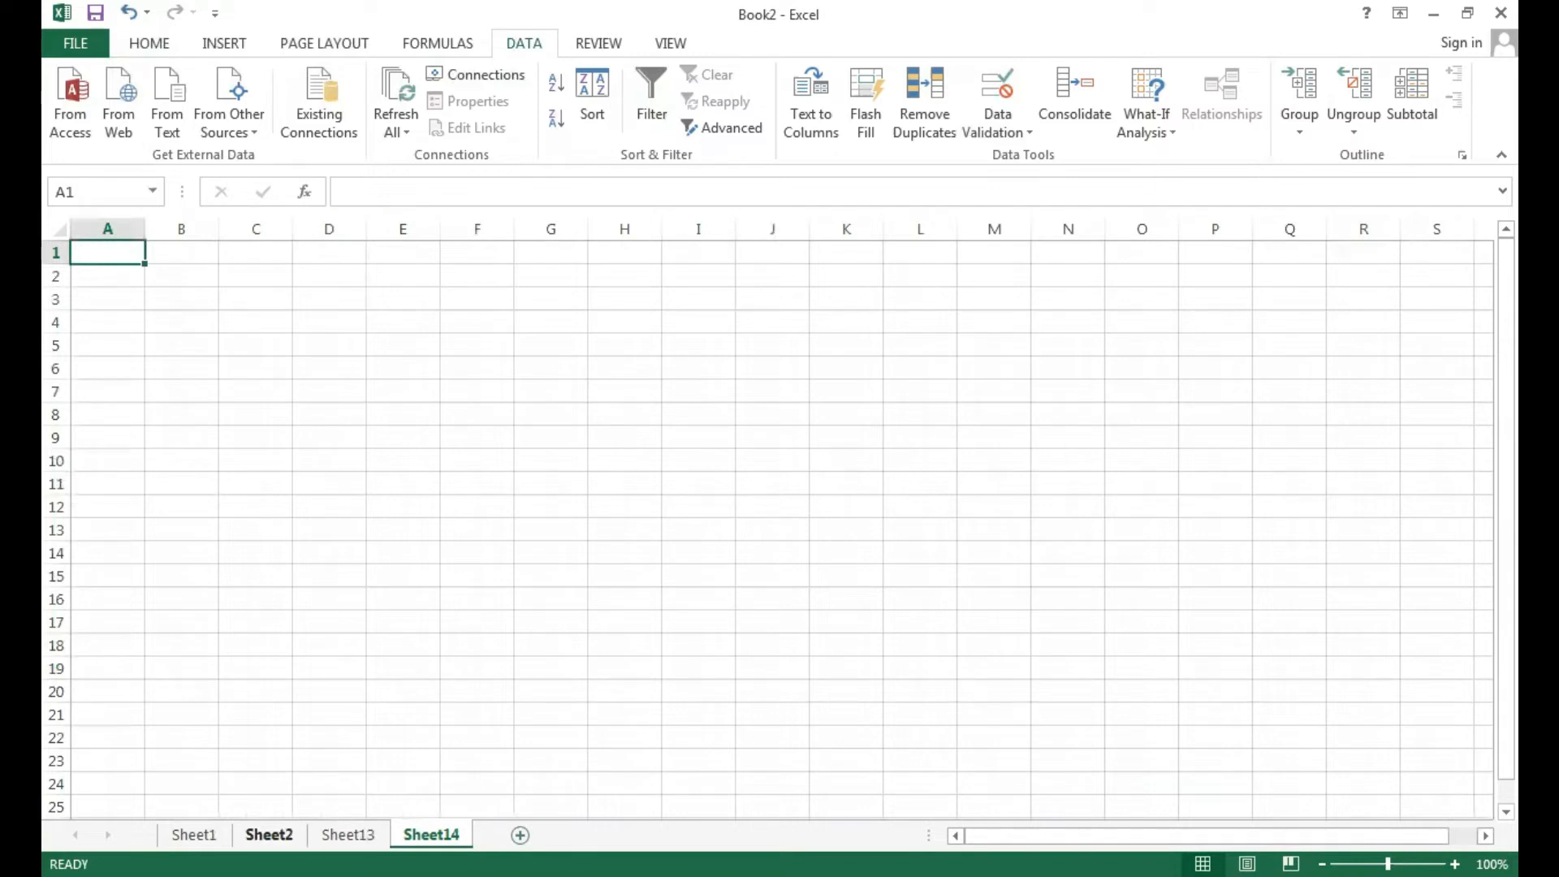
pyautogui.click(269, 834)
pyautogui.click(347, 835)
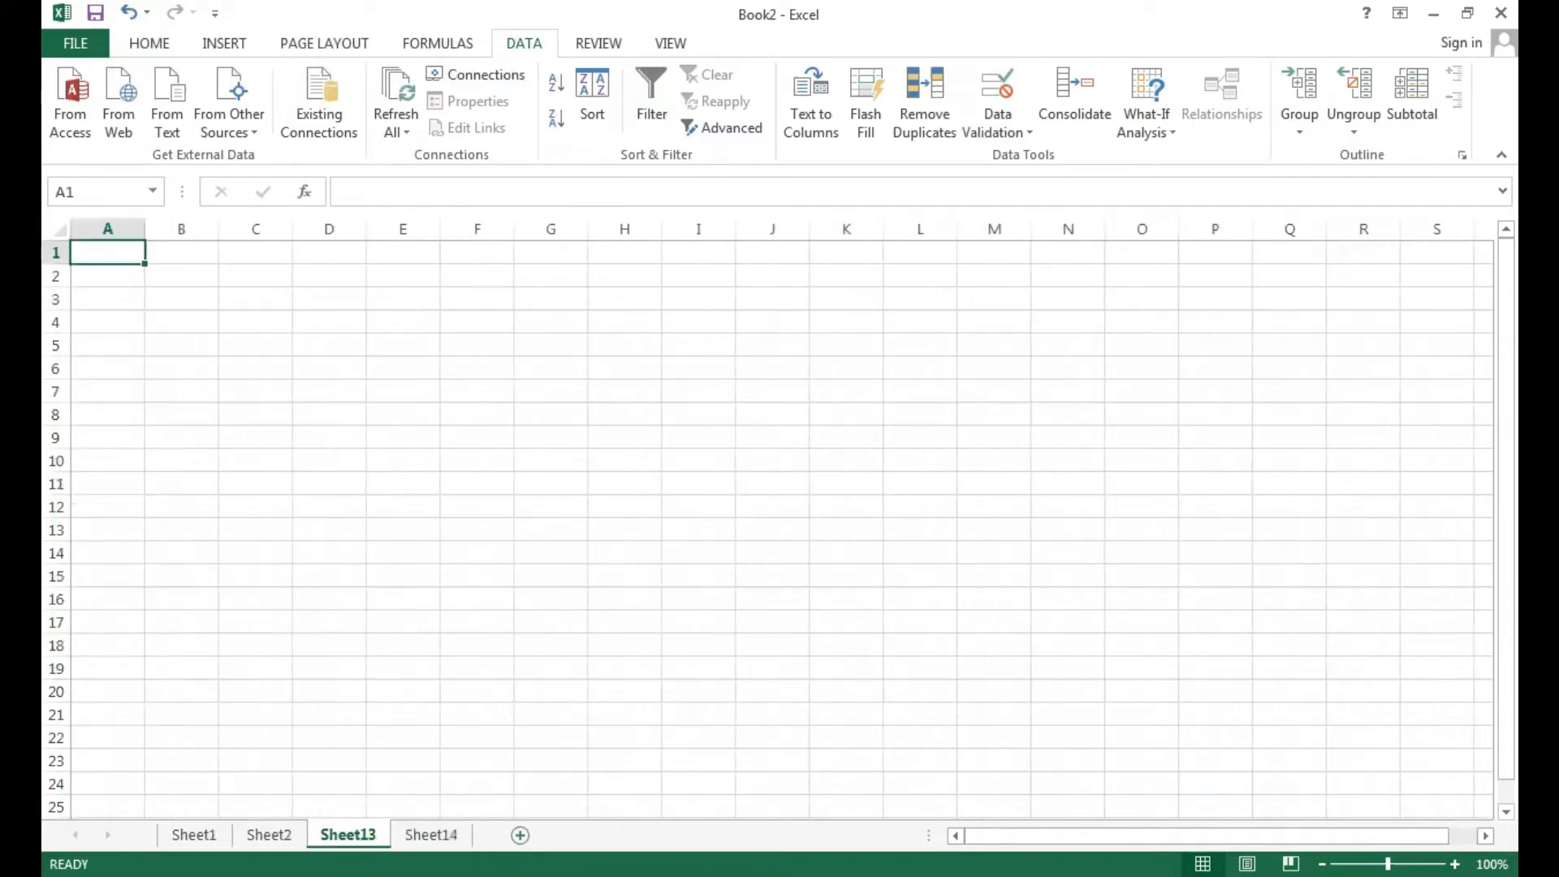
pyautogui.click(431, 835)
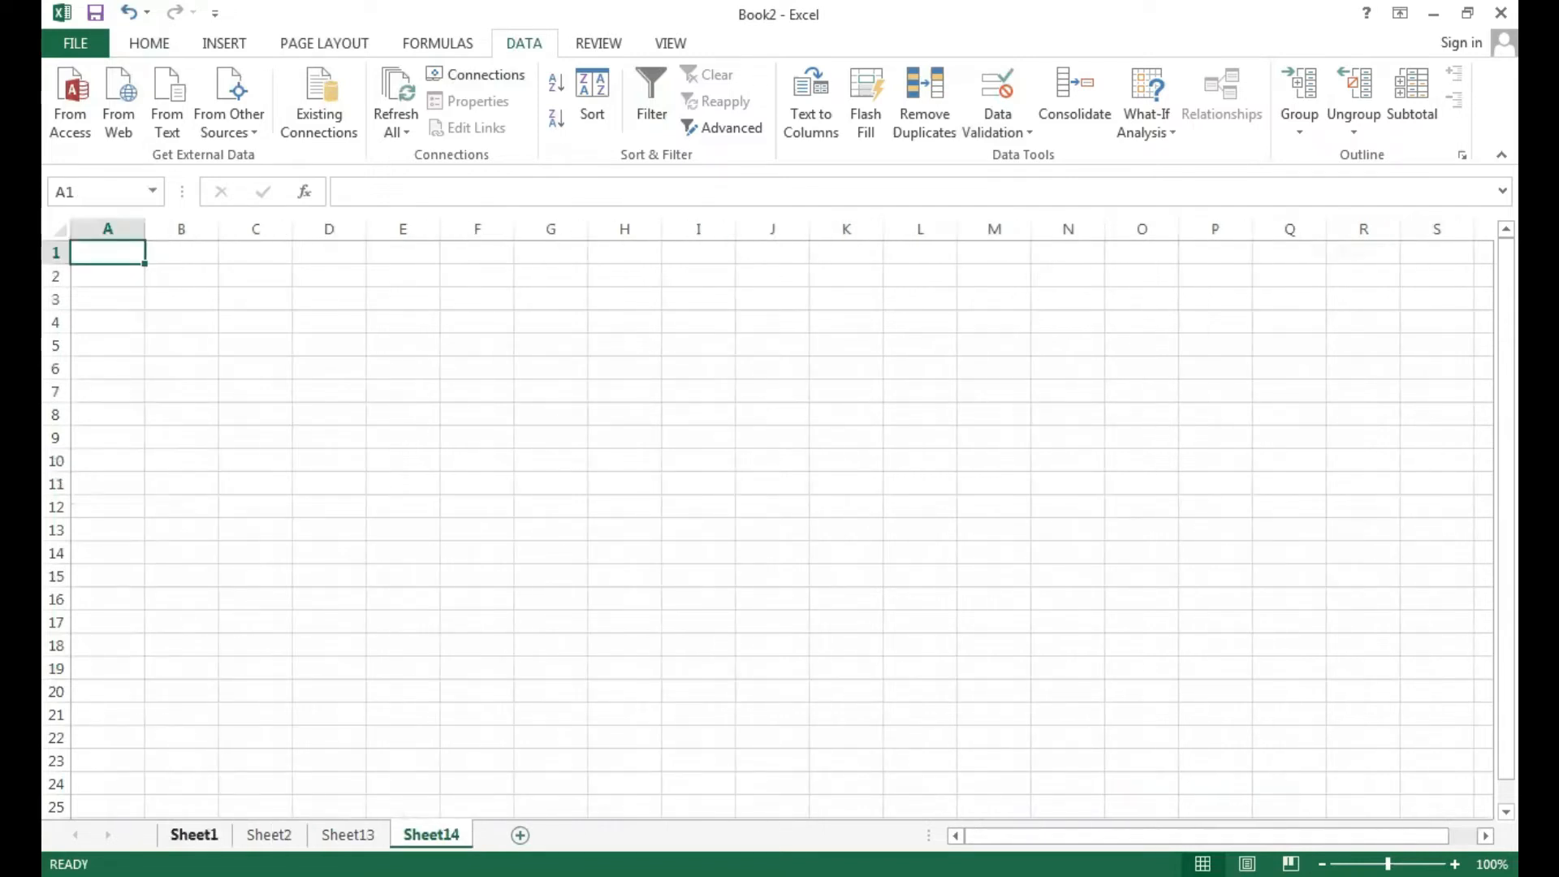
pyautogui.click(194, 835)
pyautogui.click(485, 397)
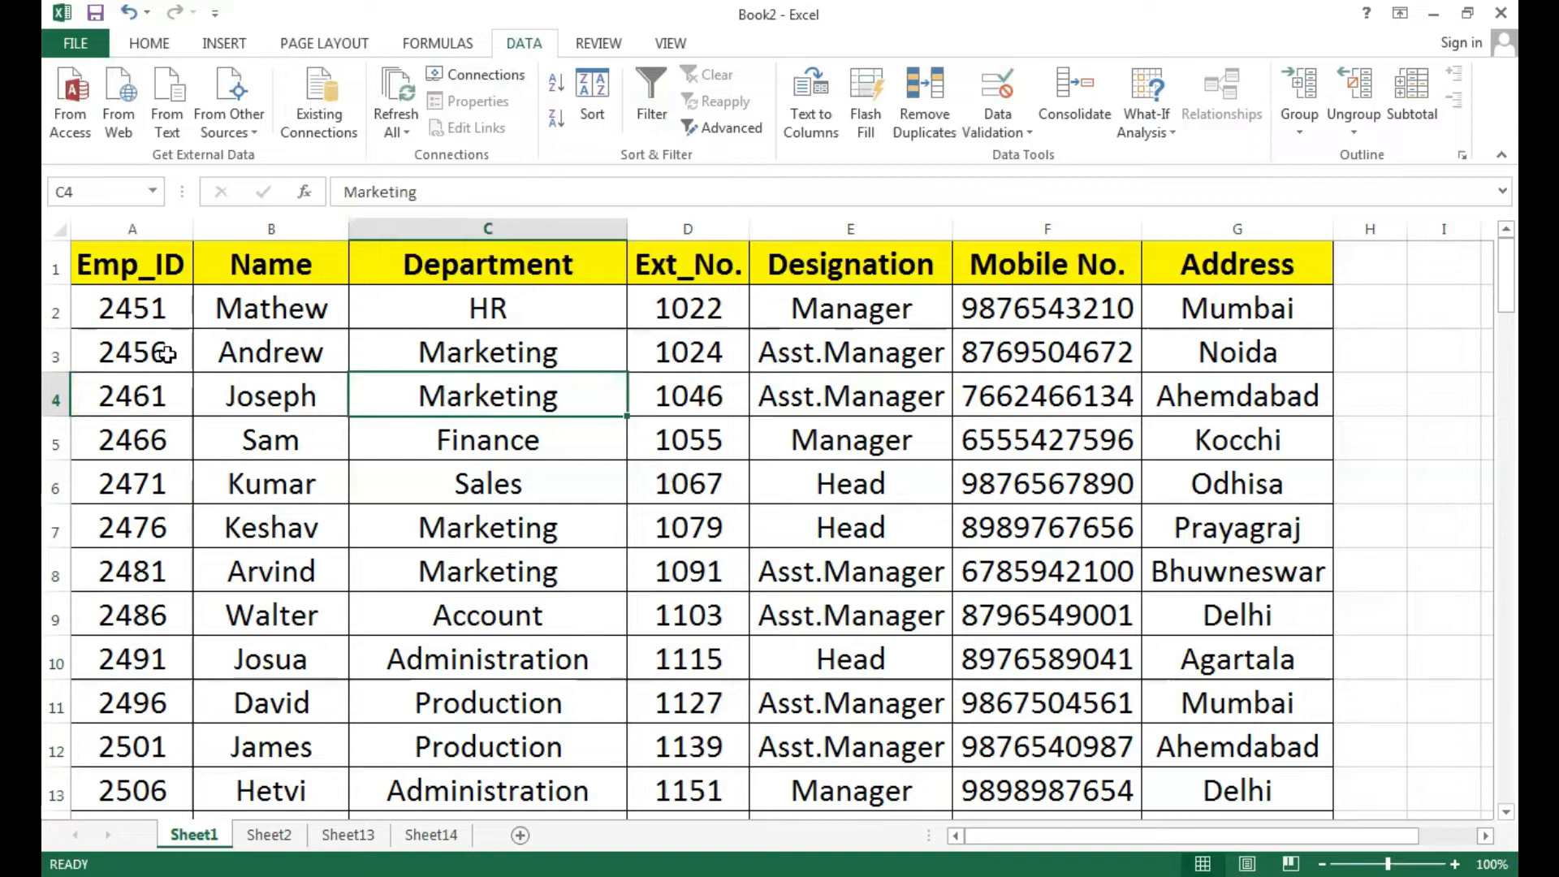
# Step: Select the employee data A1:G14 on Sheet1 and group the sheet with Sheet2, Sheet13 and Sheet14
pyautogui.click(149, 274)
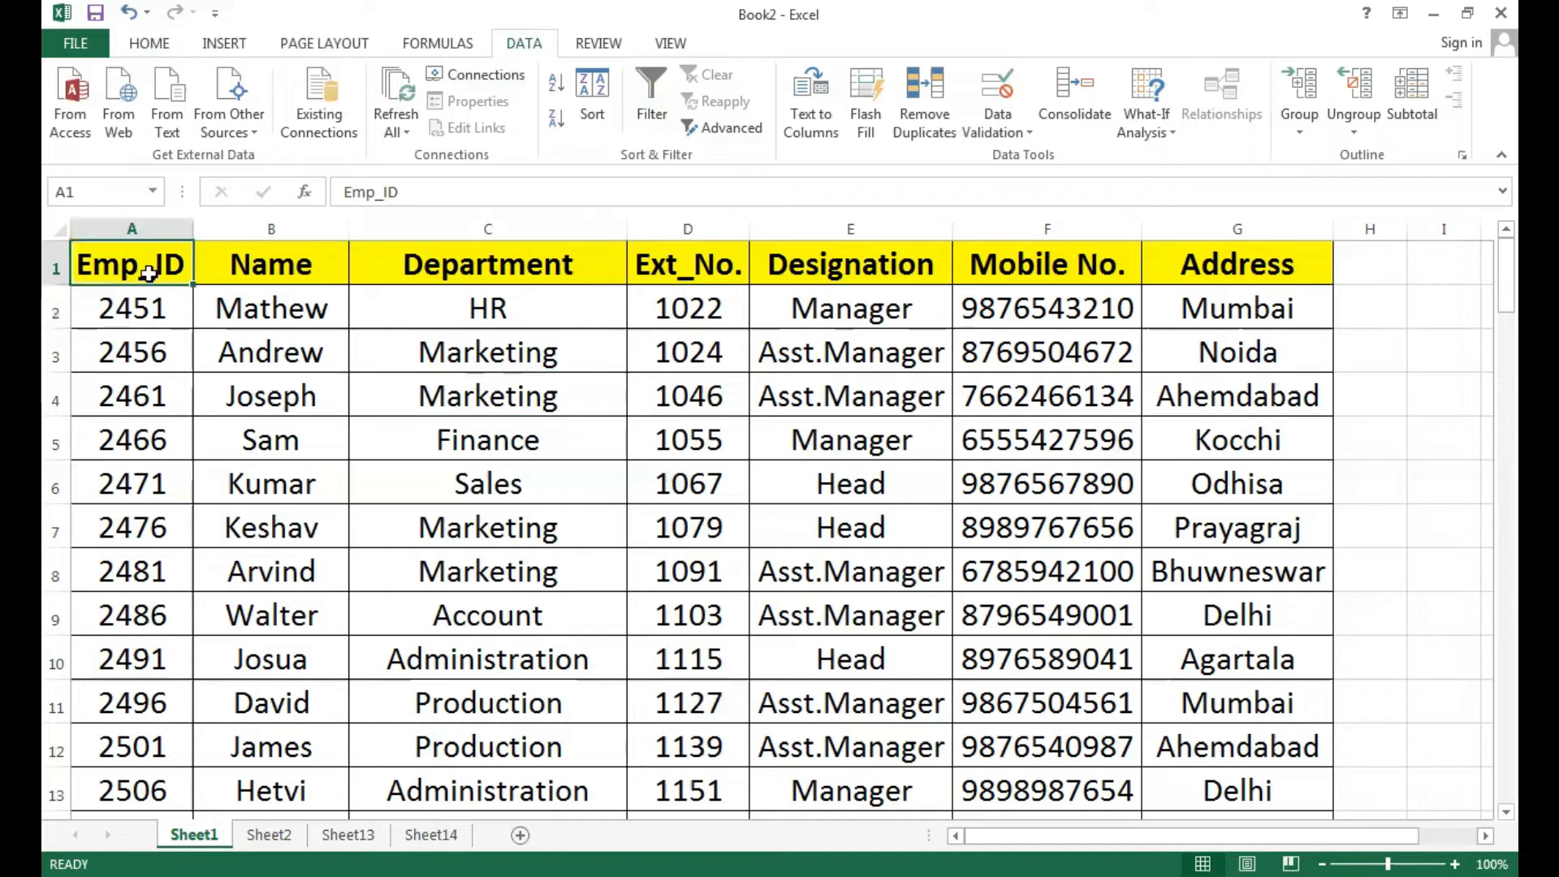
pyautogui.moveTo(149, 274); pyautogui.dragTo(1242, 734)
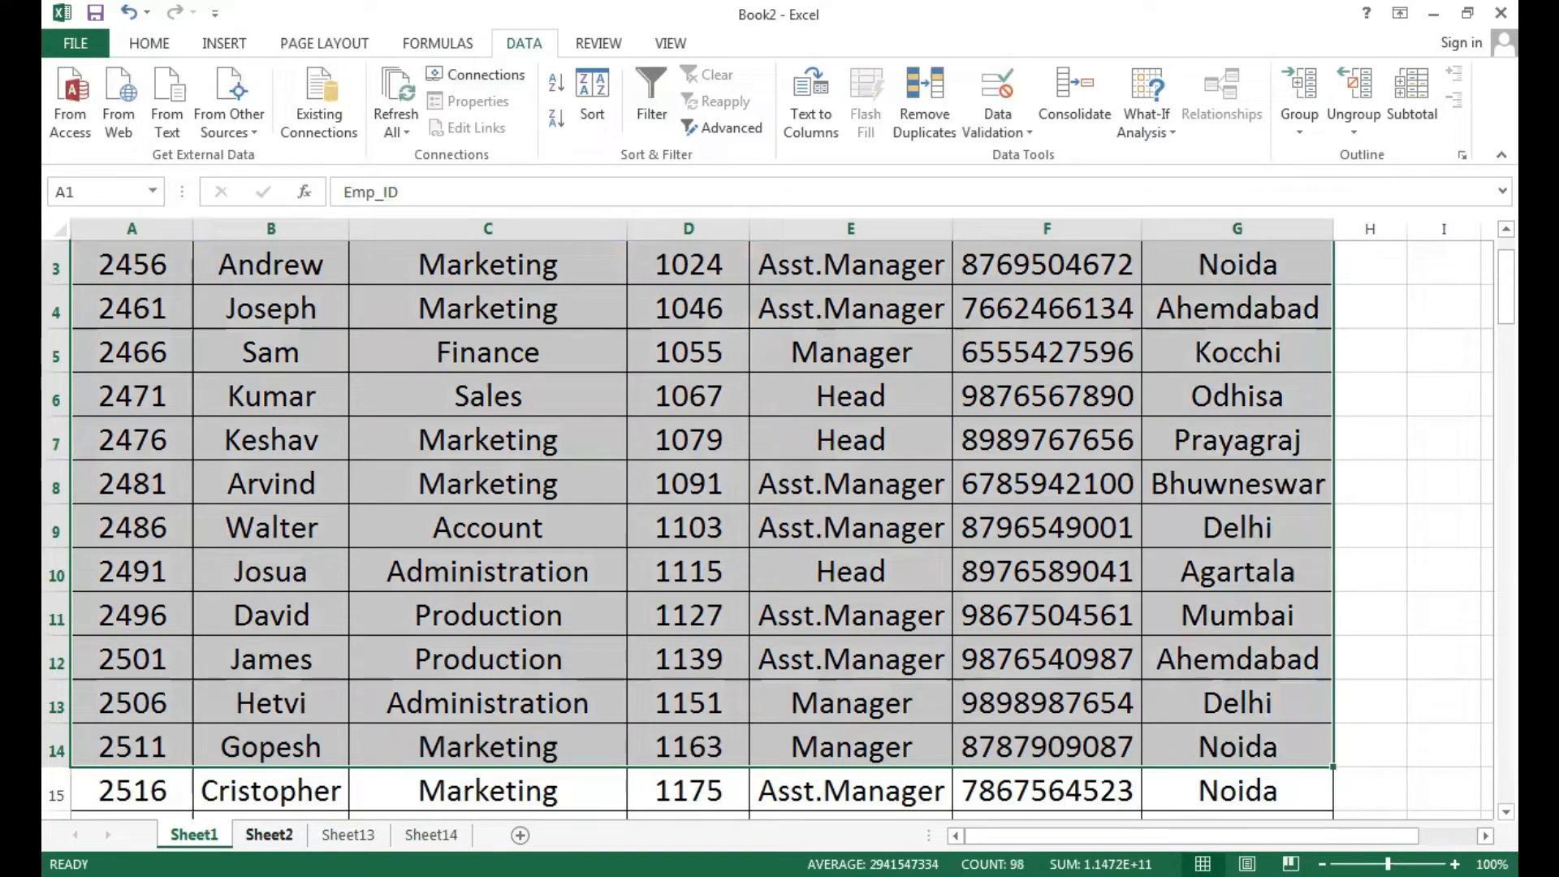
pyautogui.hotkey('ctrl', 'q')
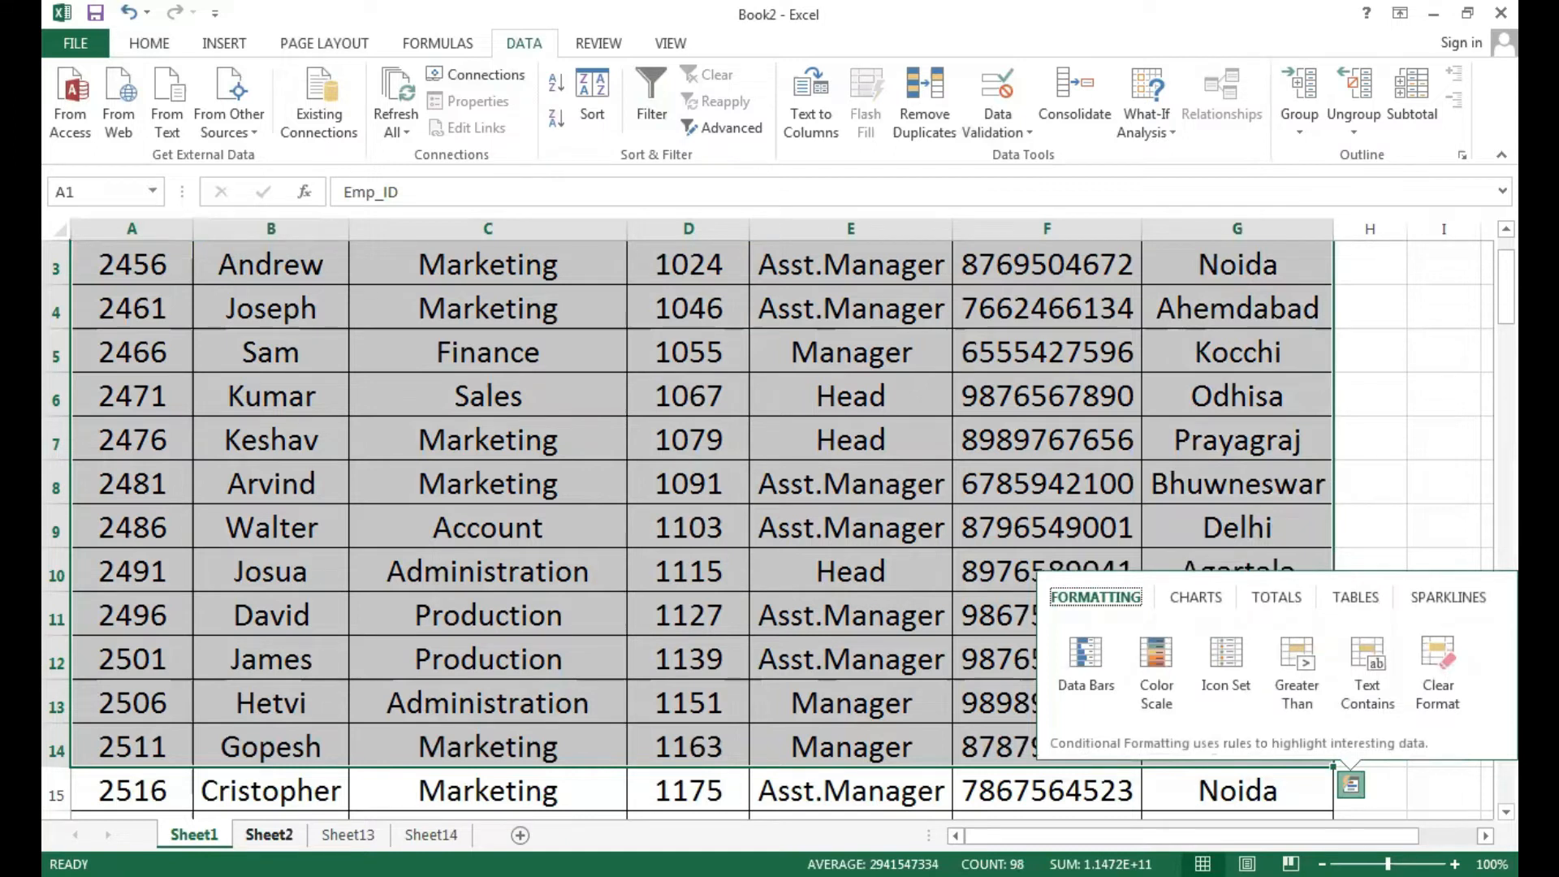
pyautogui.click(269, 834)
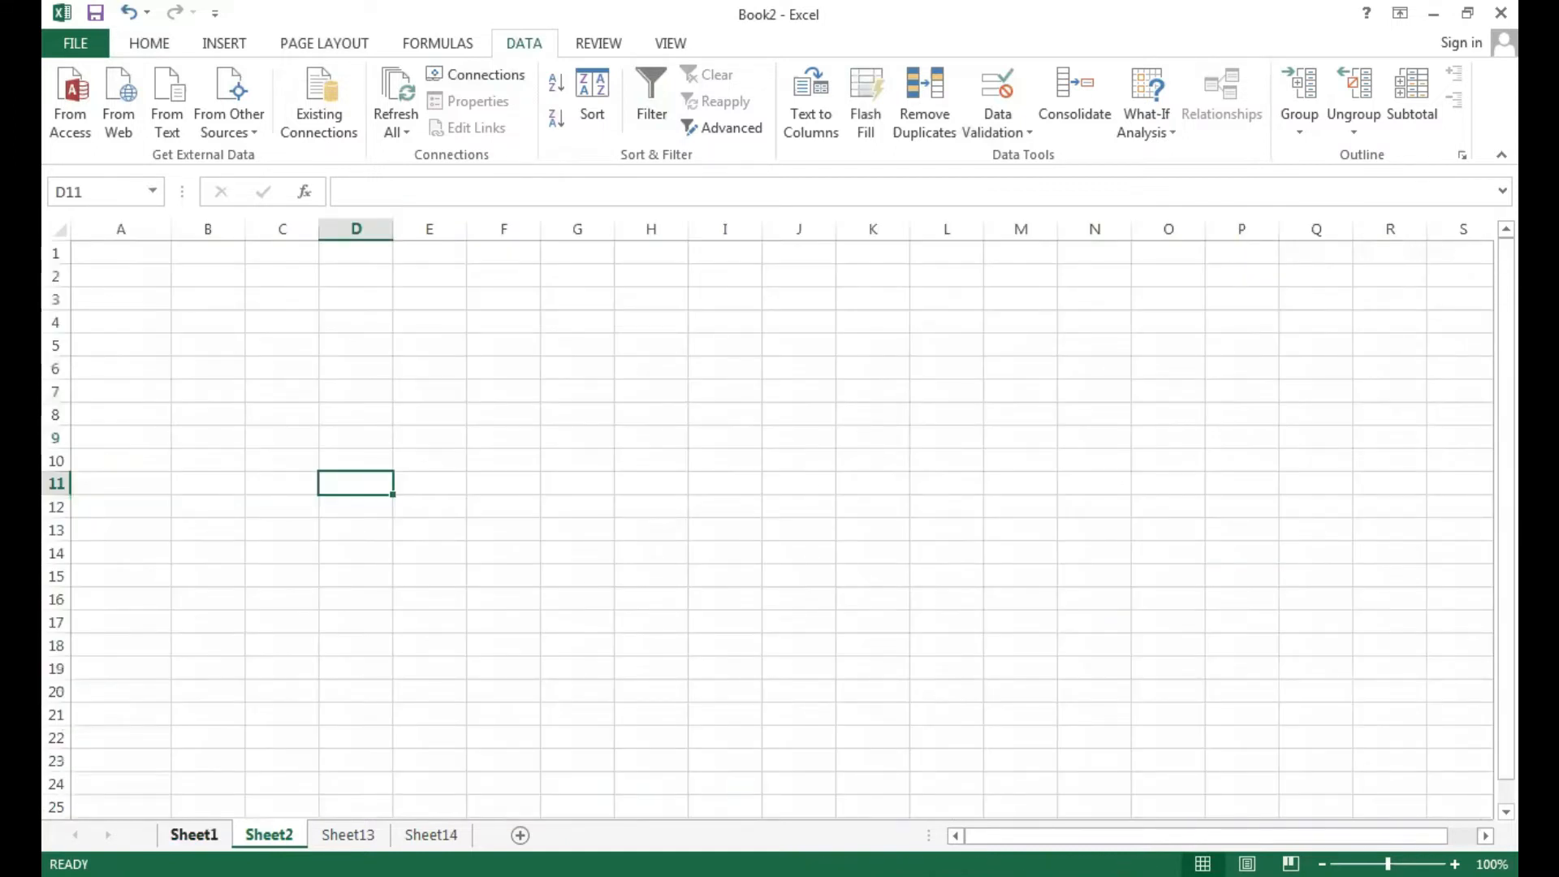
pyautogui.click(194, 835)
pyautogui.keyDown('ctrl'); pyautogui.click(269, 835); pyautogui.keyUp('ctrl')
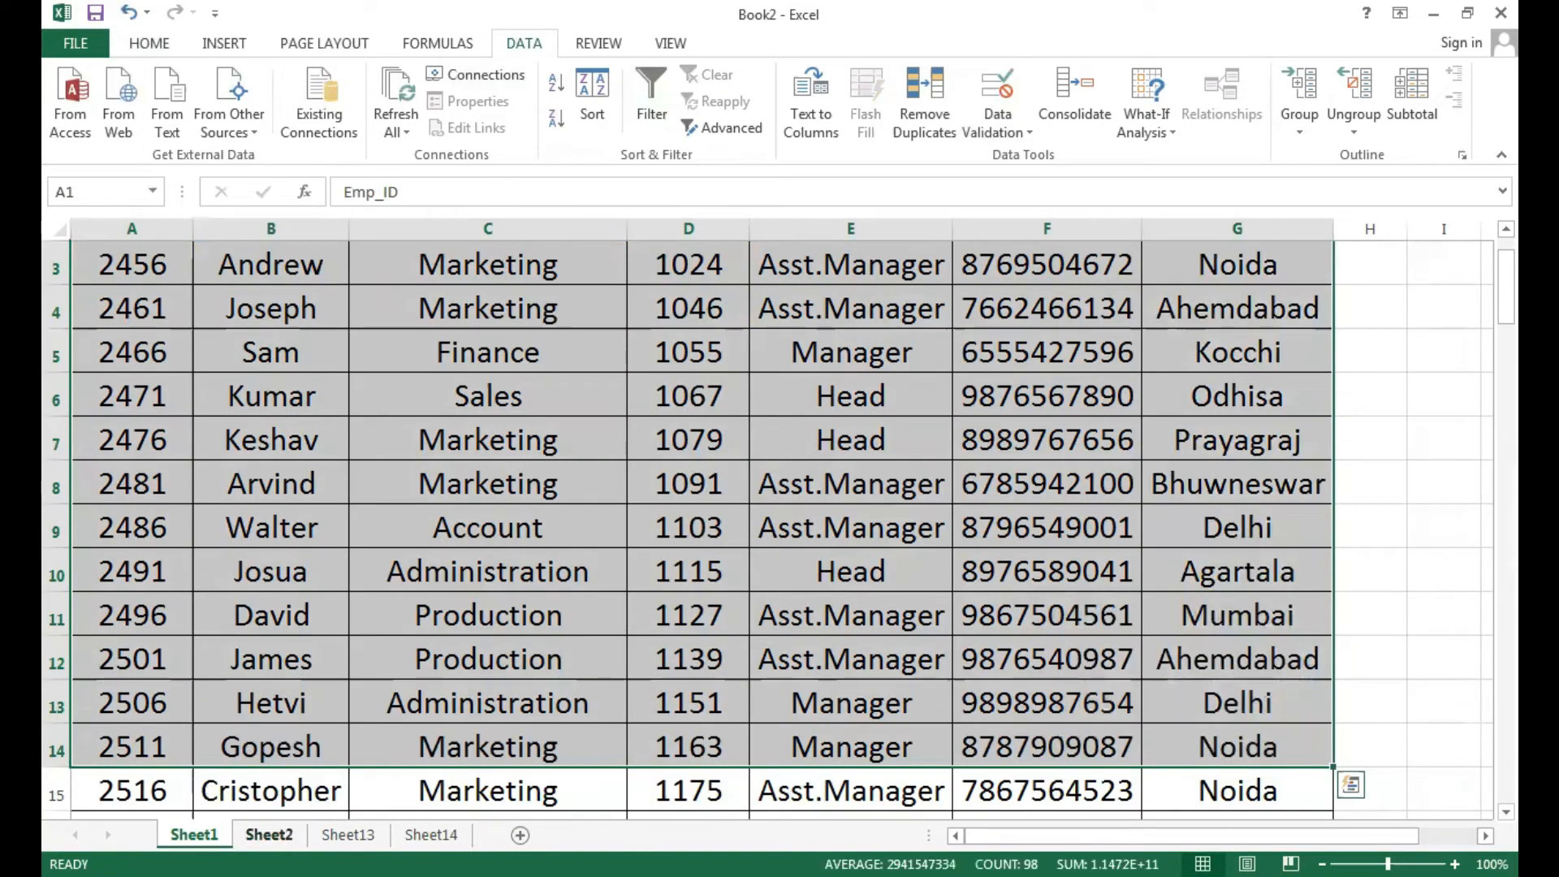
pyautogui.keyDown('ctrl'); pyautogui.click(347, 834); pyautogui.keyUp('ctrl')
pyautogui.keyDown('ctrl'); pyautogui.click(431, 834); pyautogui.keyUp('ctrl')
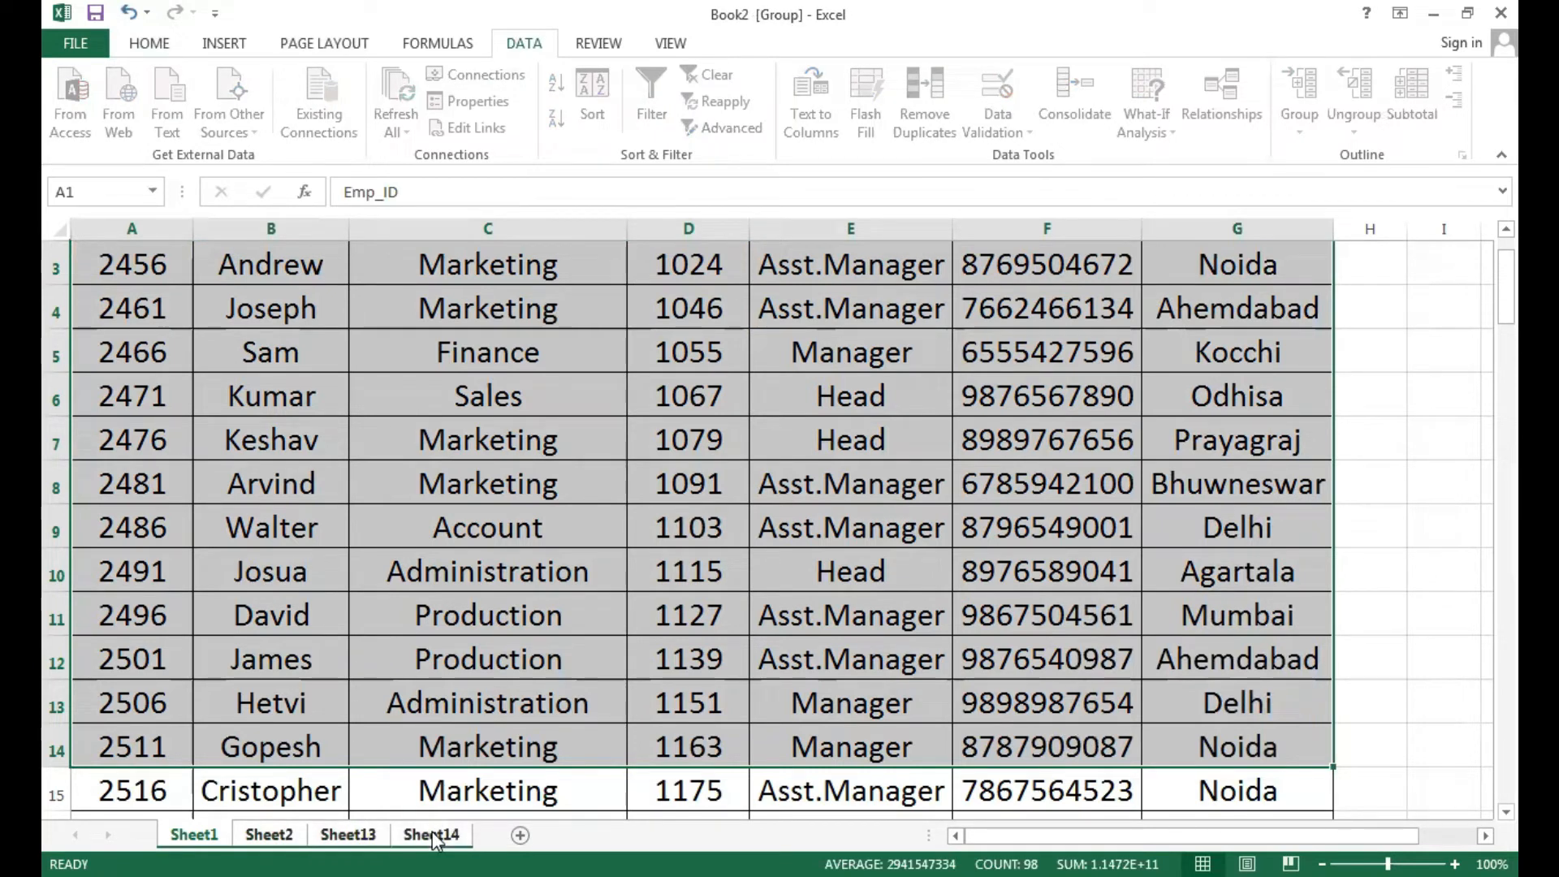
# Step: Fill the selected employee data across the grouped worksheets with the All option, covering contents and formats
pyautogui.click(599, 44)
pyautogui.click(151, 46)
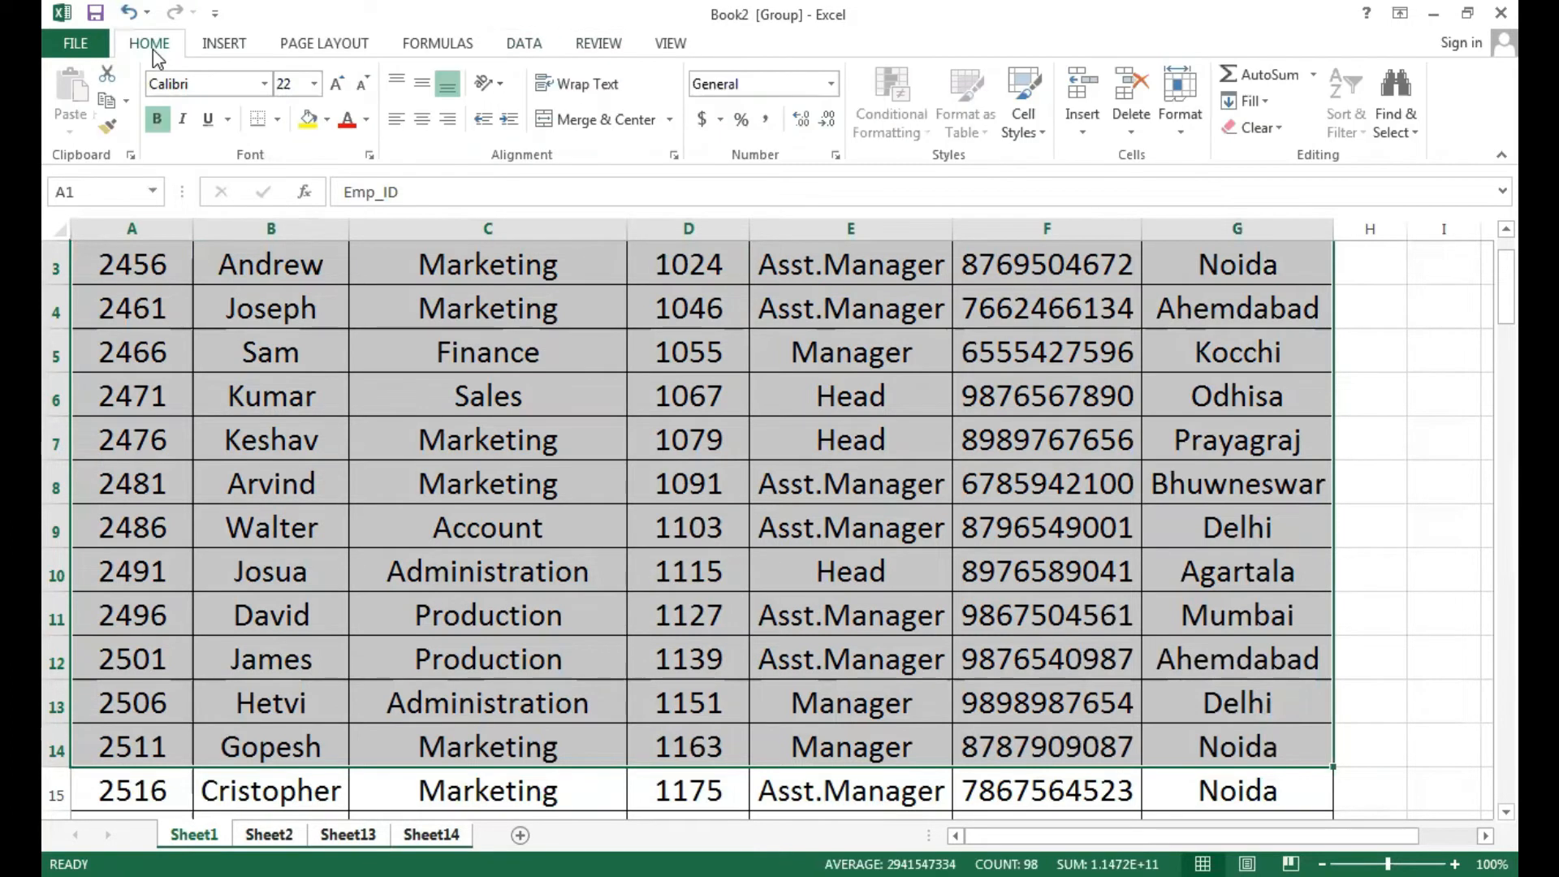
pyautogui.click(1260, 101)
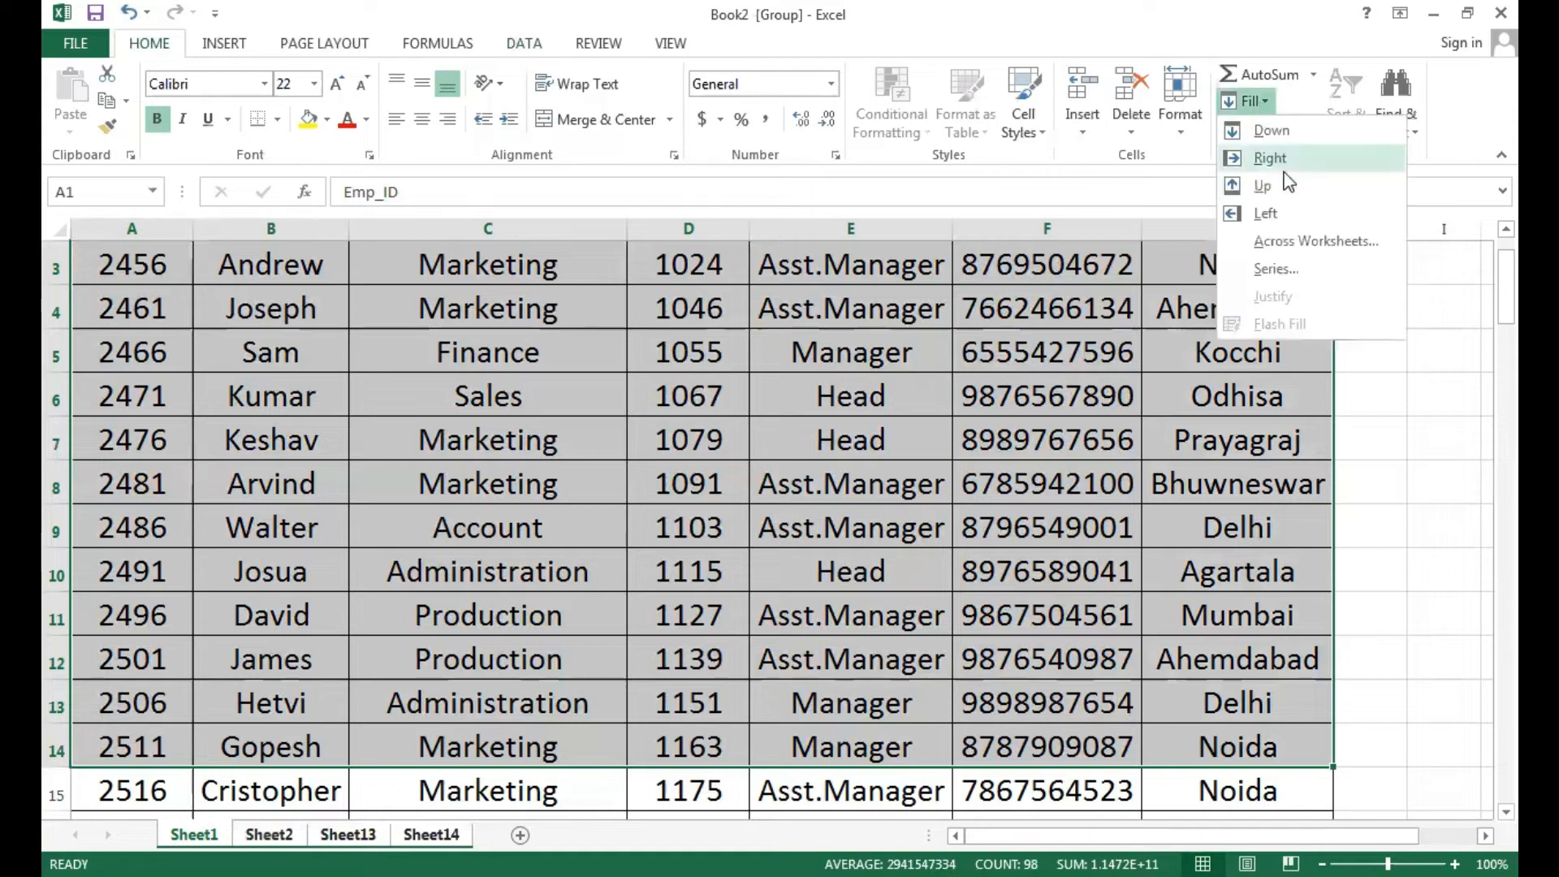
pyautogui.click(1309, 242)
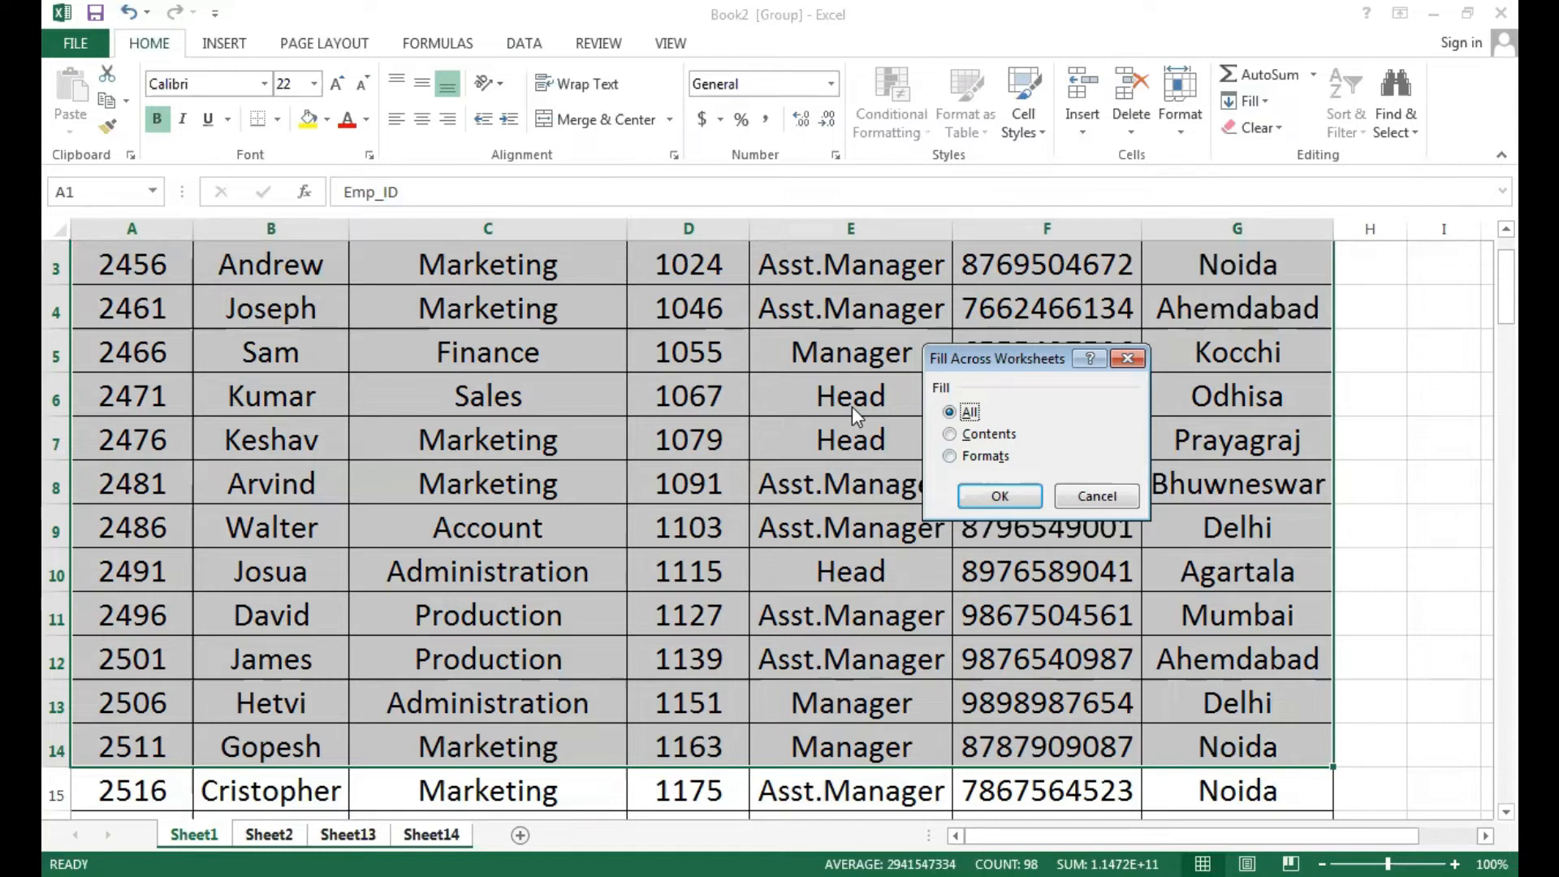
pyautogui.click(965, 439)
pyautogui.click(955, 457)
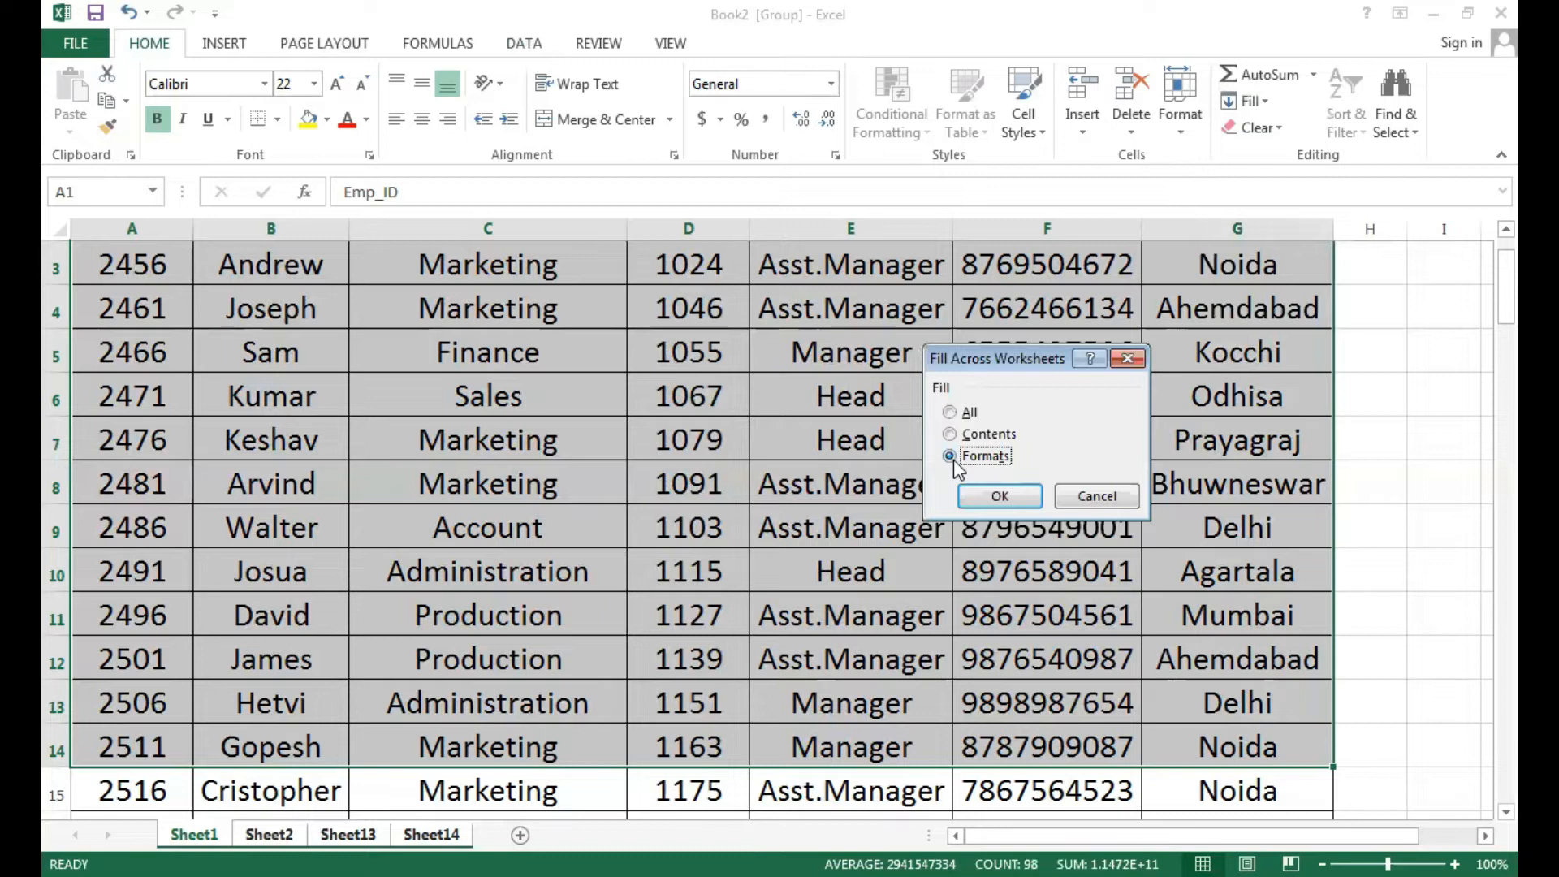
pyautogui.click(950, 412)
pyautogui.click(1000, 497)
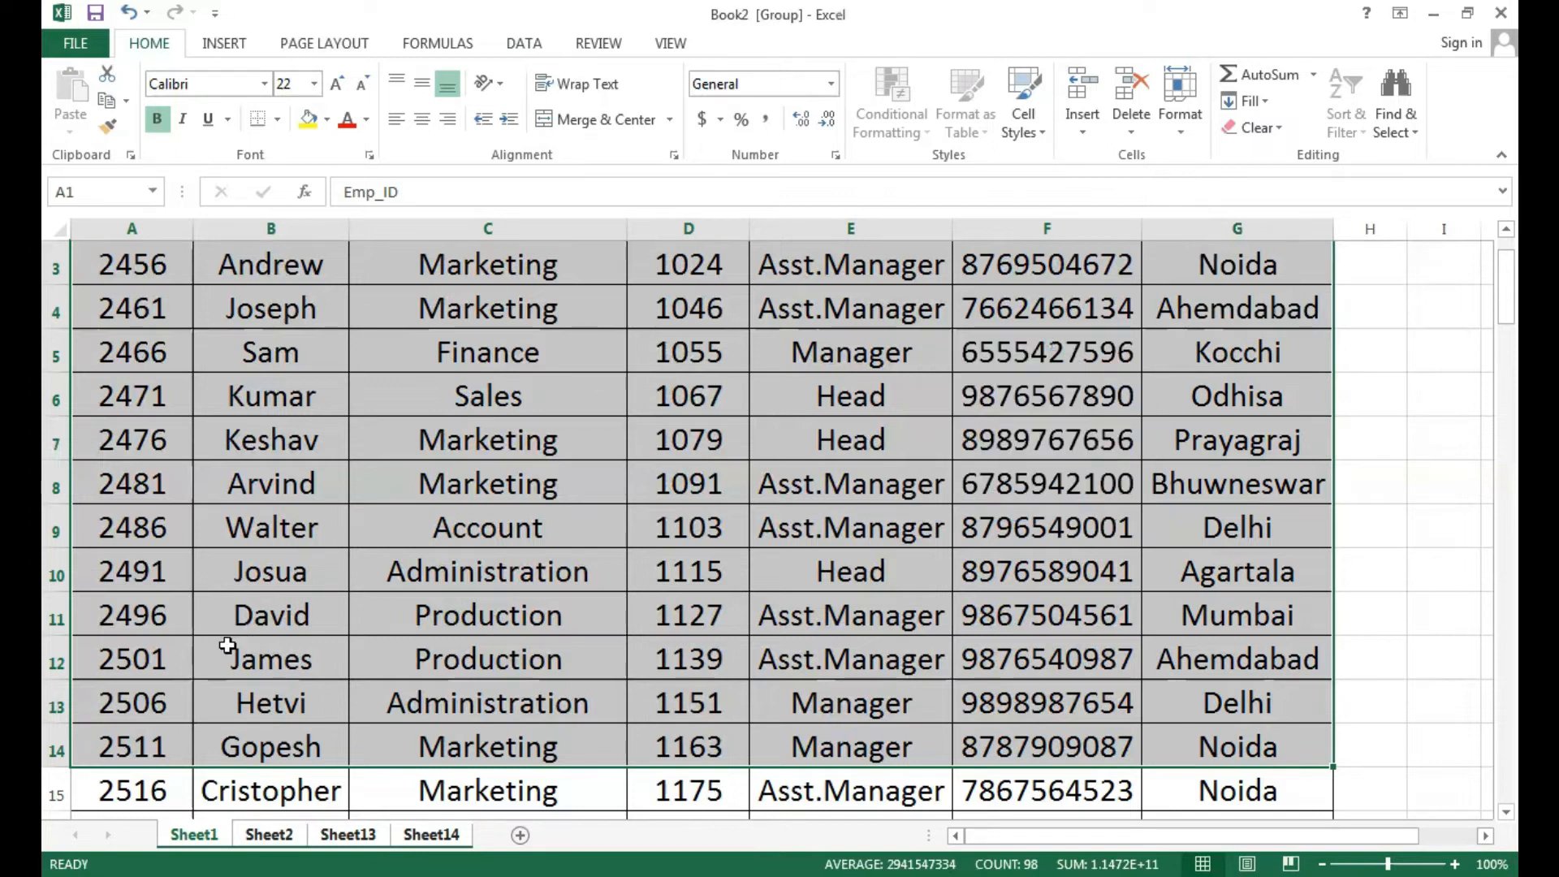
# Step: Check the filled employee data on Sheet2, Sheet13 and Sheet14
pyautogui.click(227, 645)
pyautogui.click(268, 835)
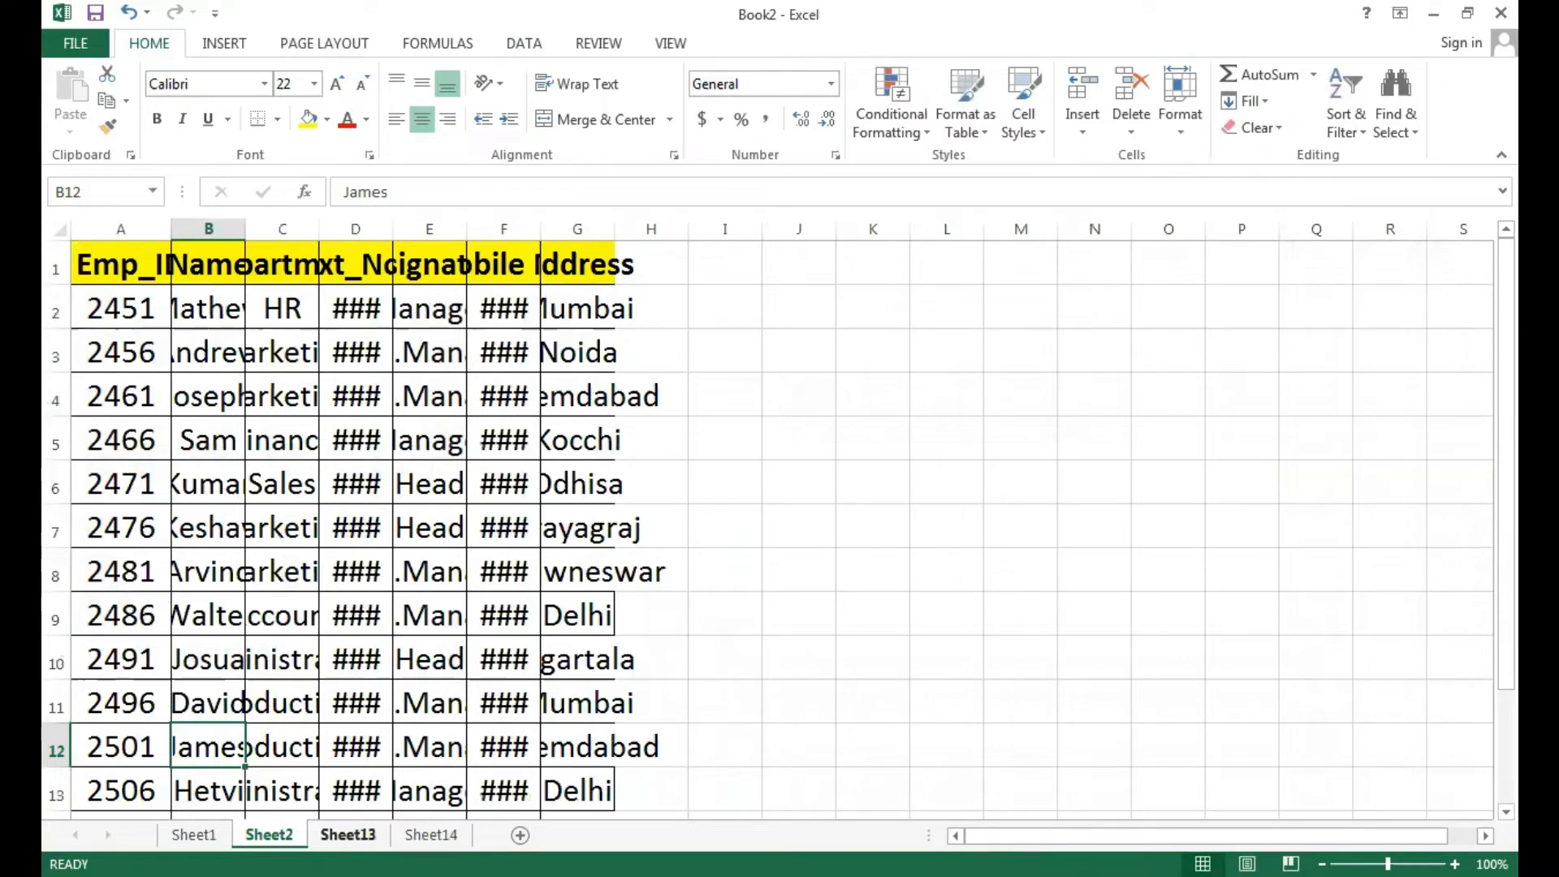
pyautogui.click(348, 834)
pyautogui.click(431, 834)
pyautogui.moveTo(322, 309)
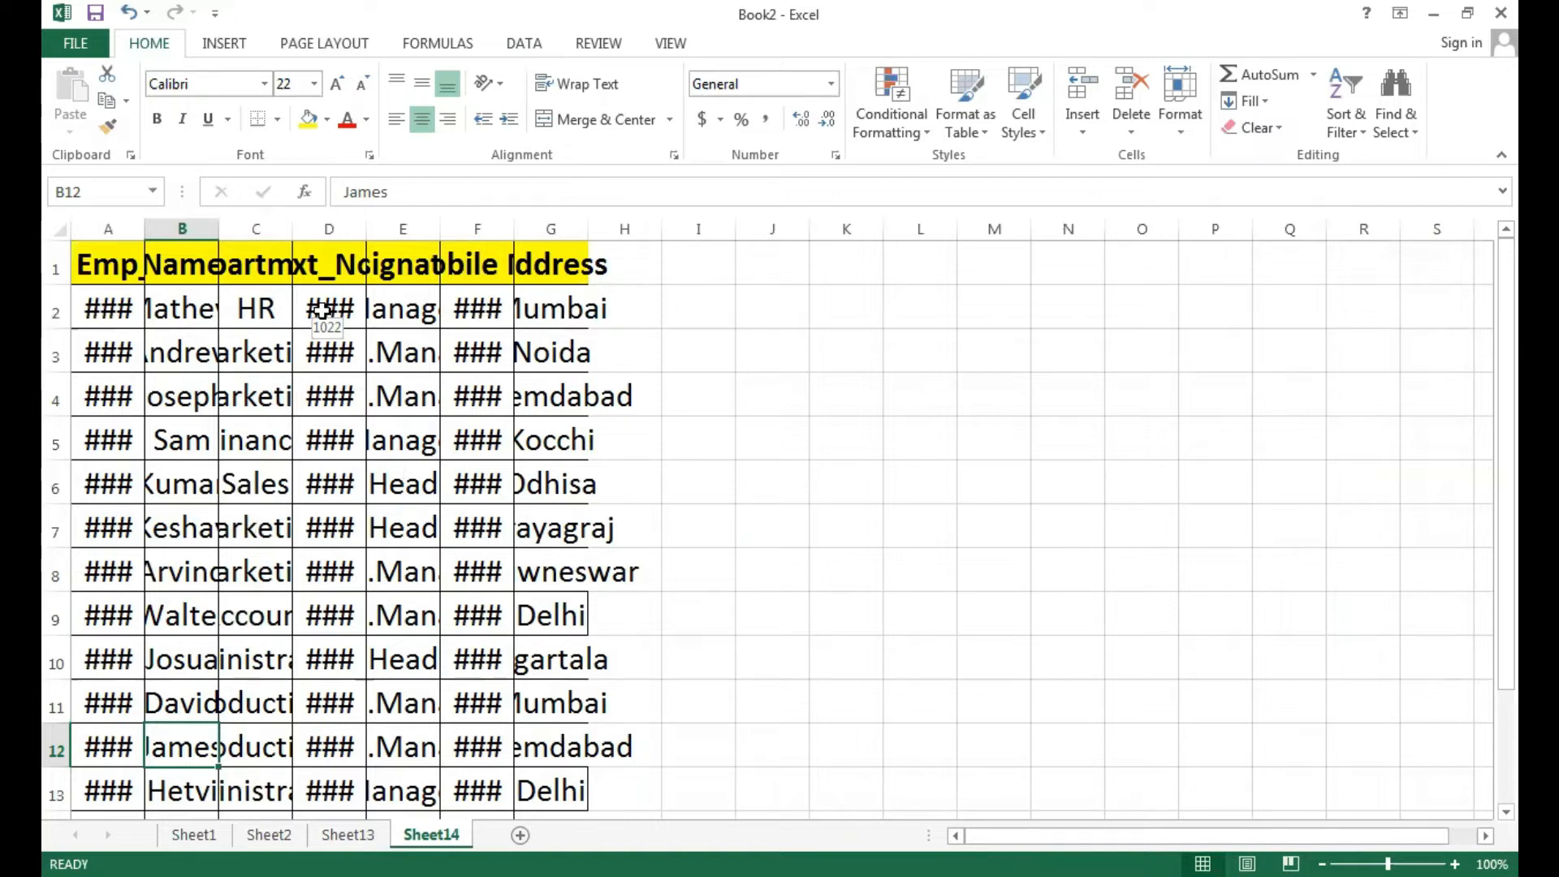
# Step: Autofit the column widths of the employee data A1:G14 on Sheet13
pyautogui.hotkey('ctrl', 'pageup')
pyautogui.moveTo(138, 309)
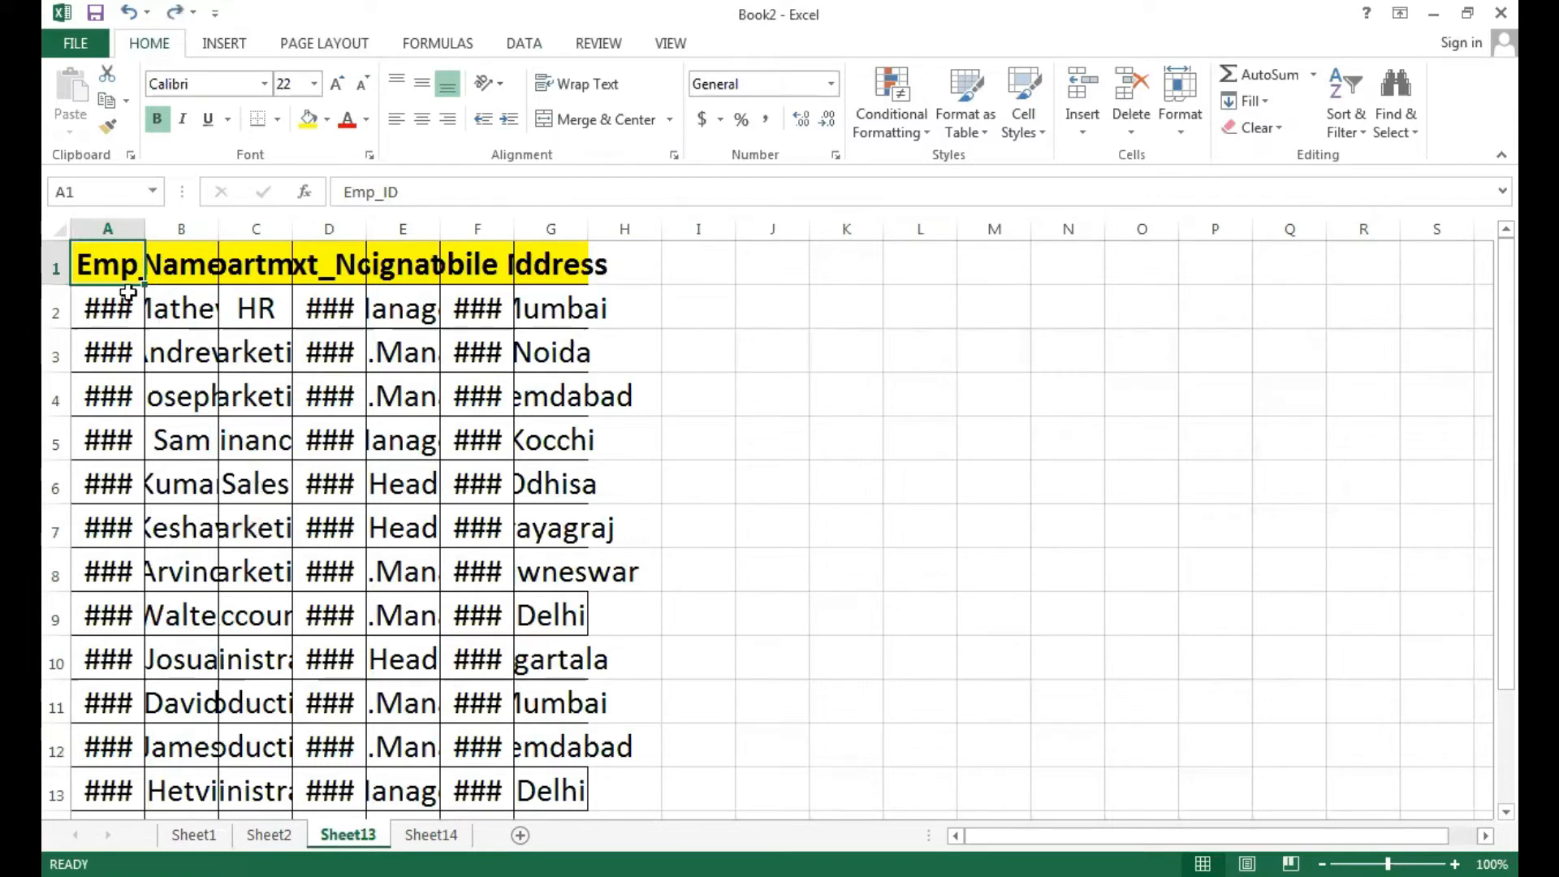
pyautogui.click(1179, 123)
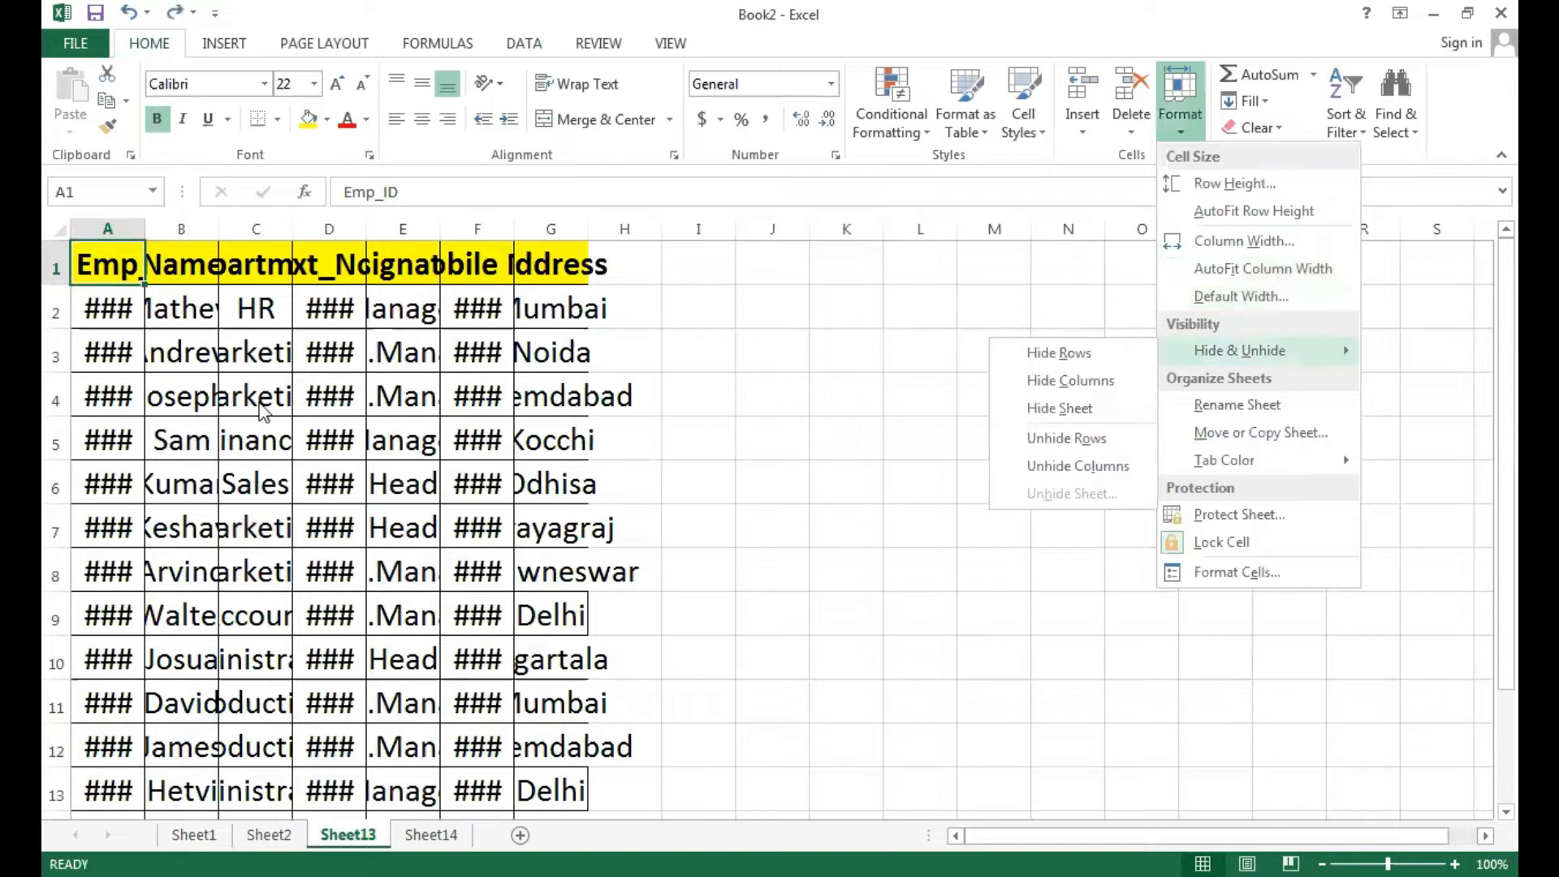
pyautogui.click(100, 262)
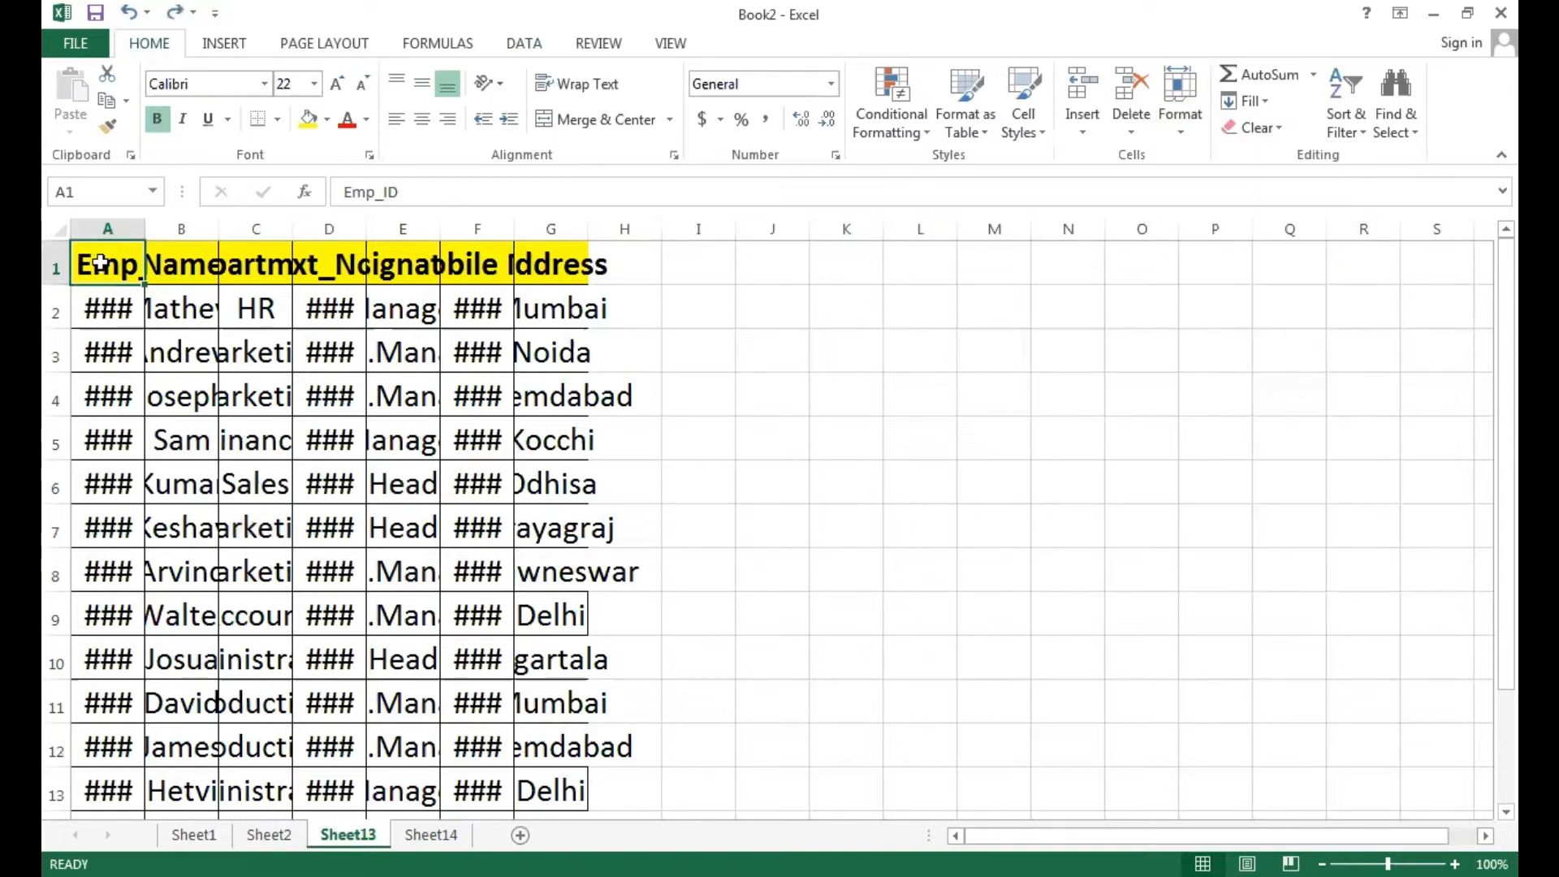
pyautogui.hotkey('ctrl', 'shift', 'End')
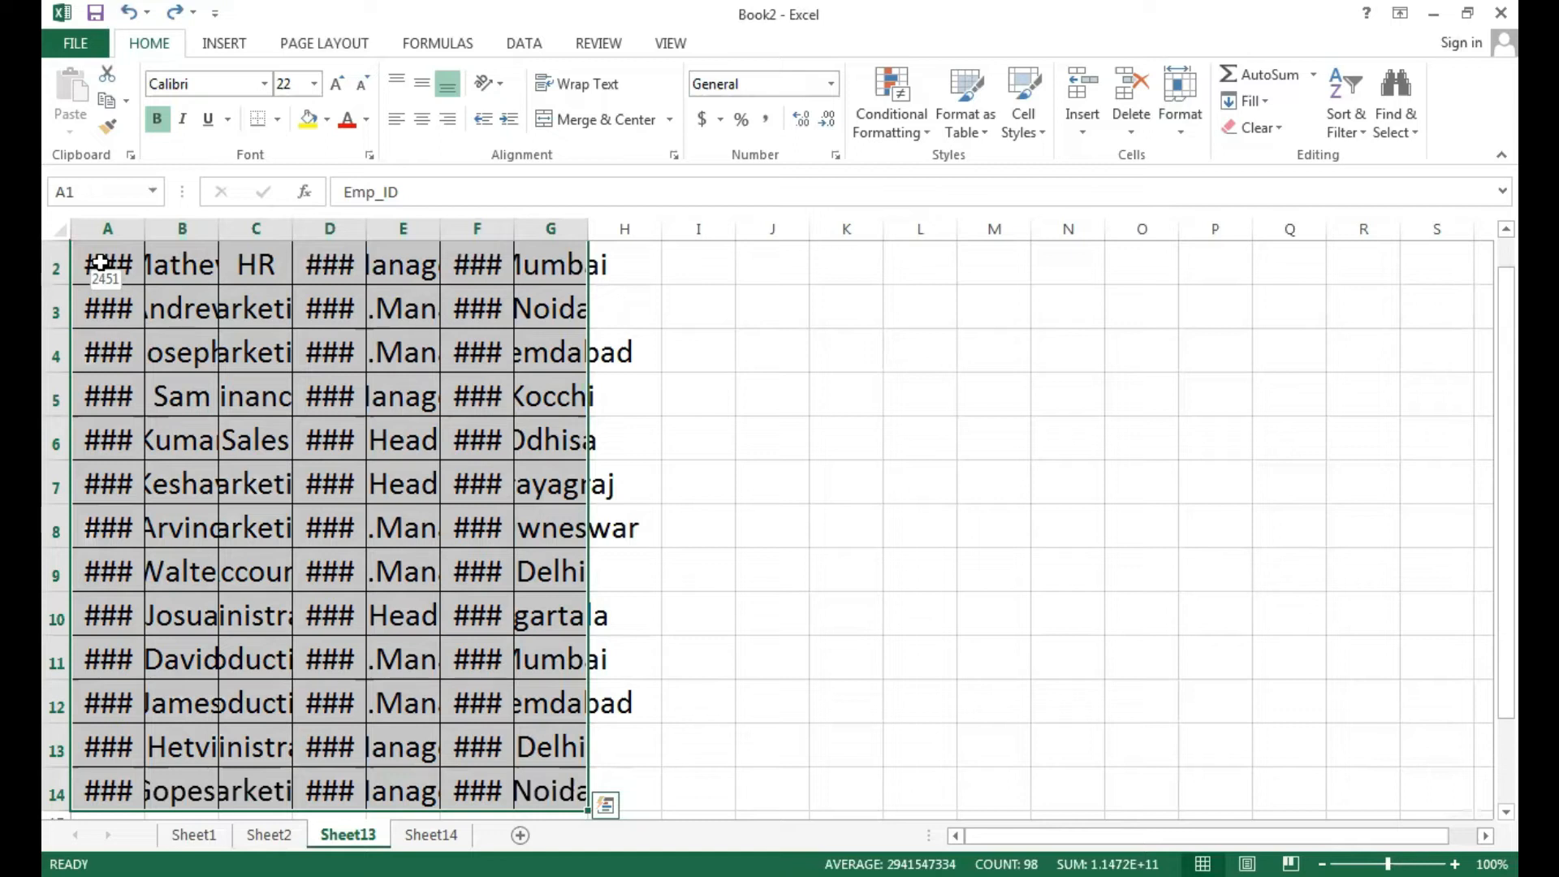
pyautogui.press('alt')
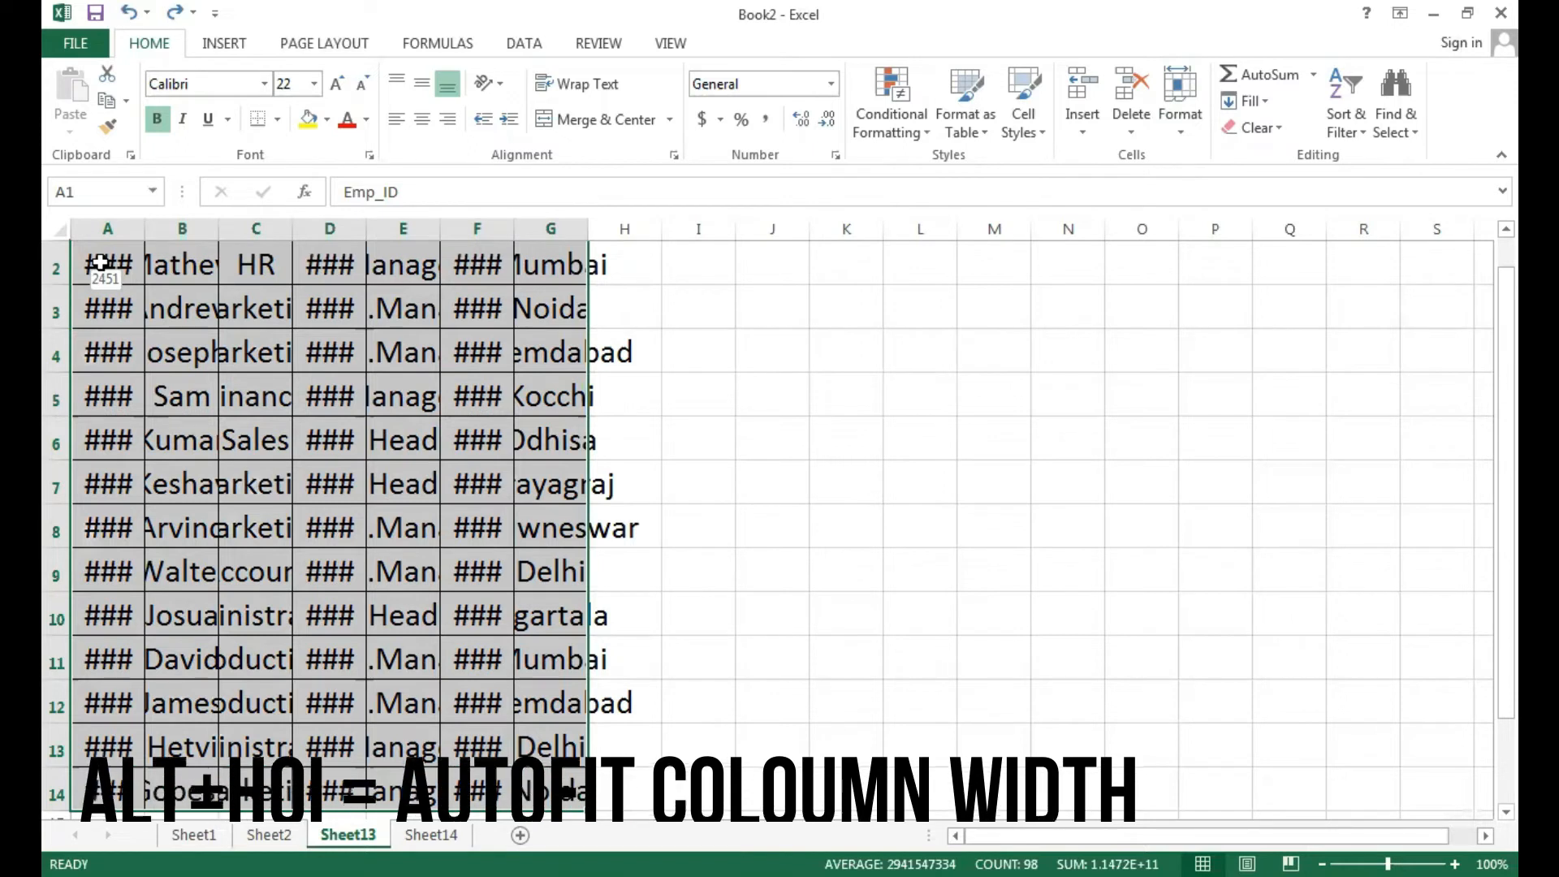
pyautogui.press('h')
pyautogui.press('o')
pyautogui.press('i')
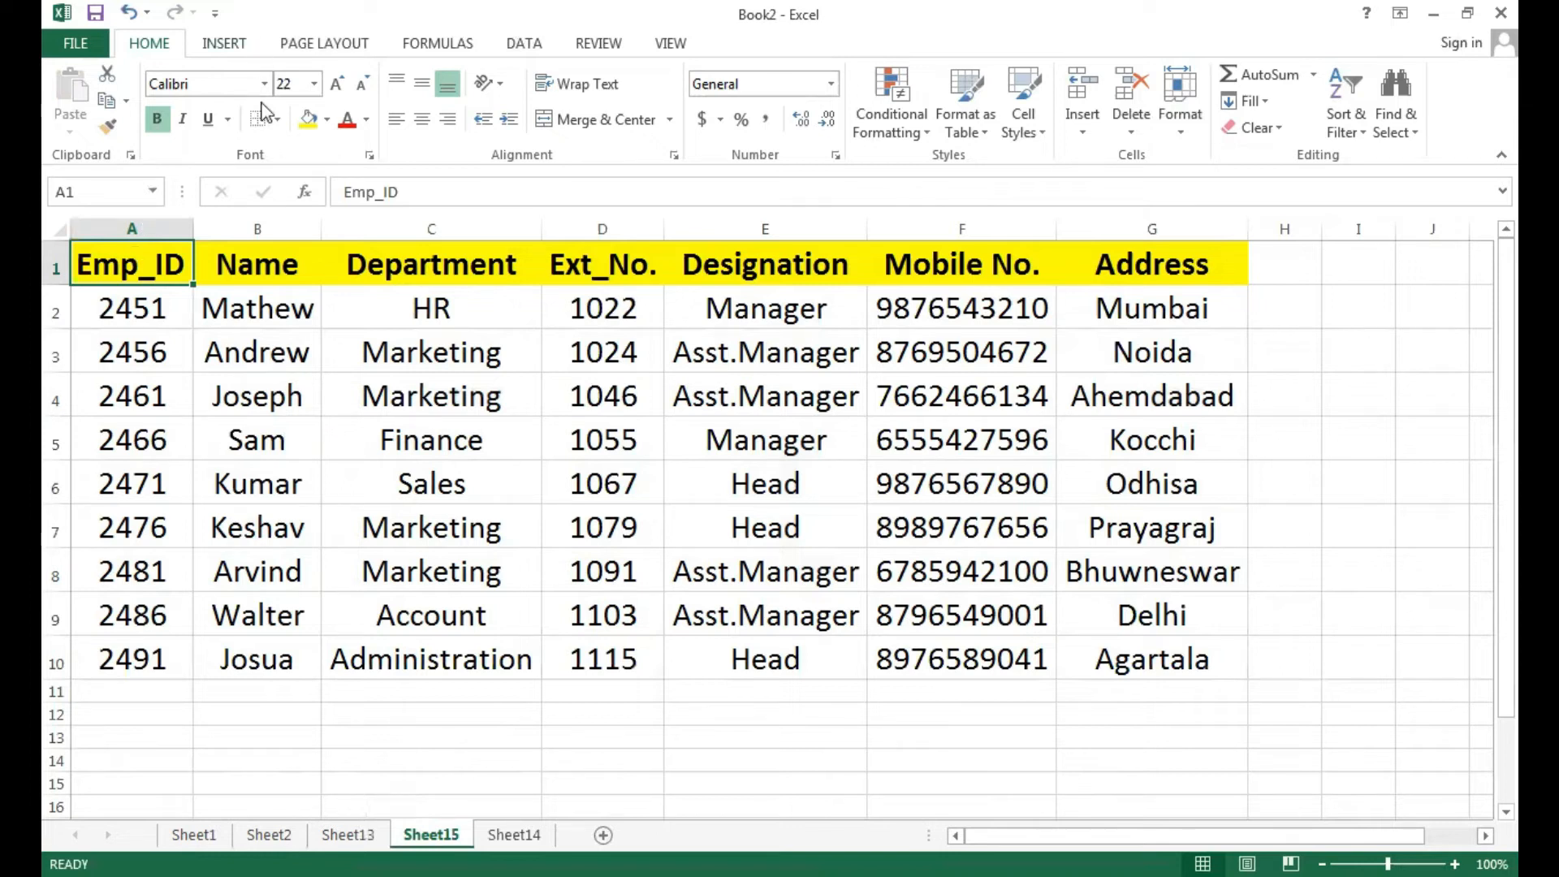
# Step: Apply all borders to the whole employee table A1:G10 on Sheet15
pyautogui.click(277, 121)
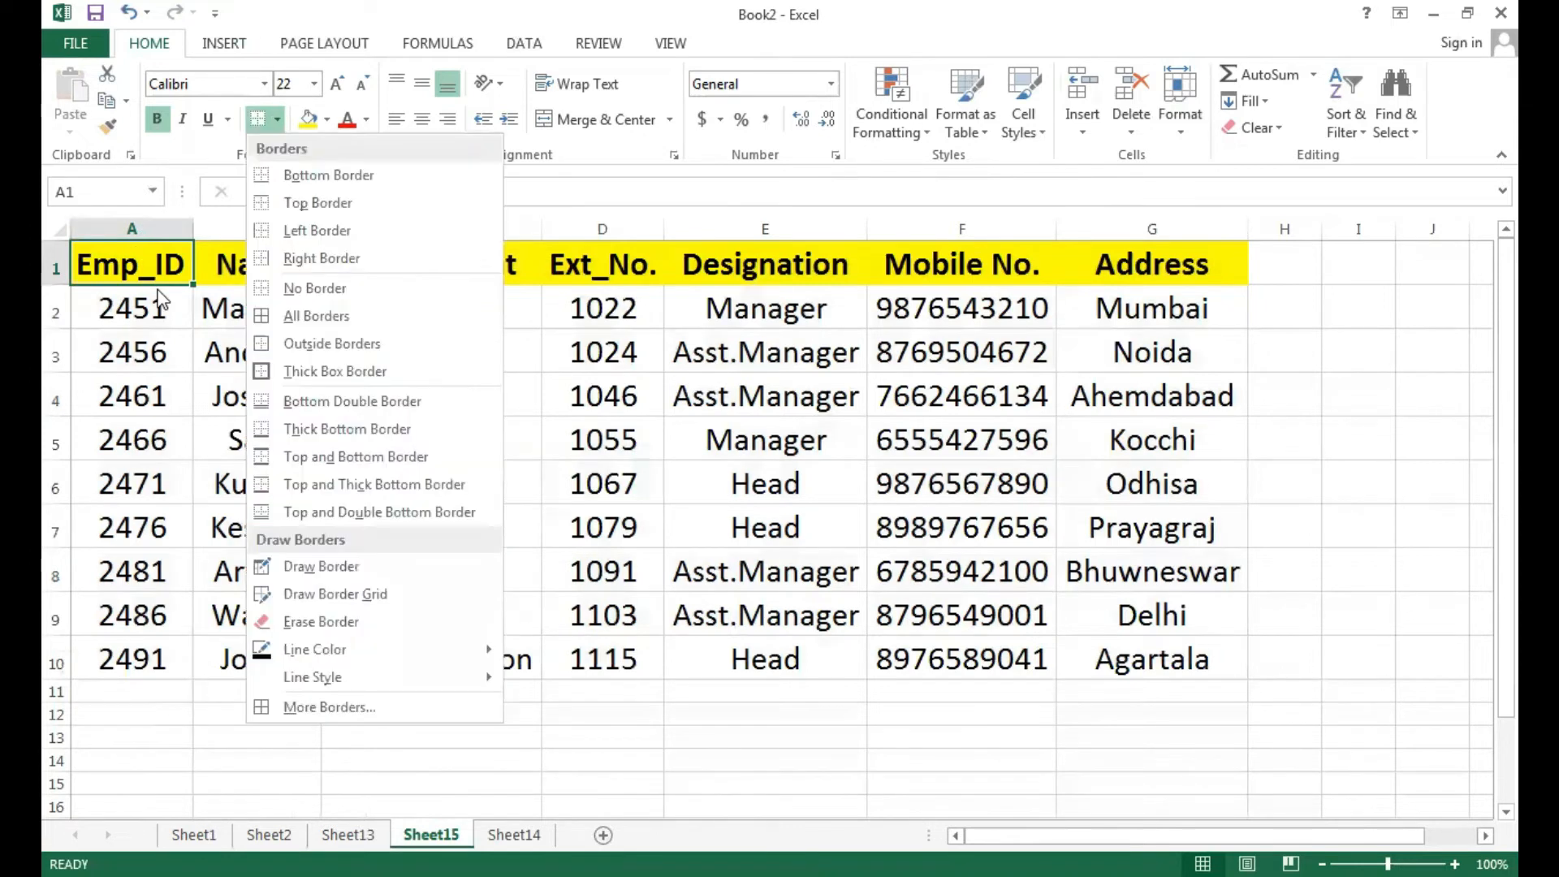
pyautogui.click(139, 267)
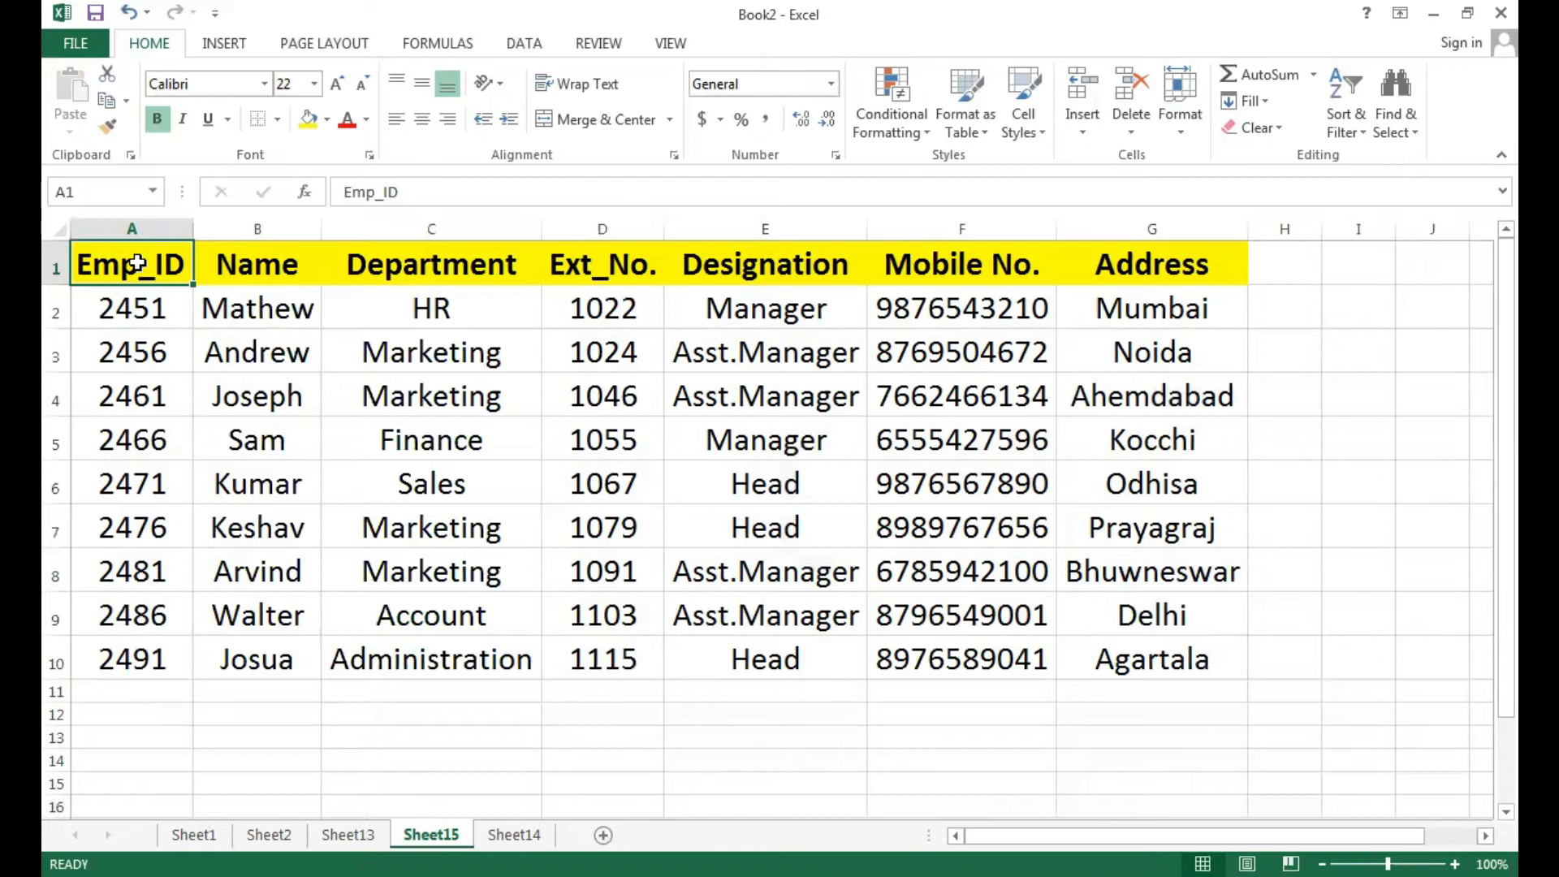
pyautogui.hotkey('ctrl', 'a')
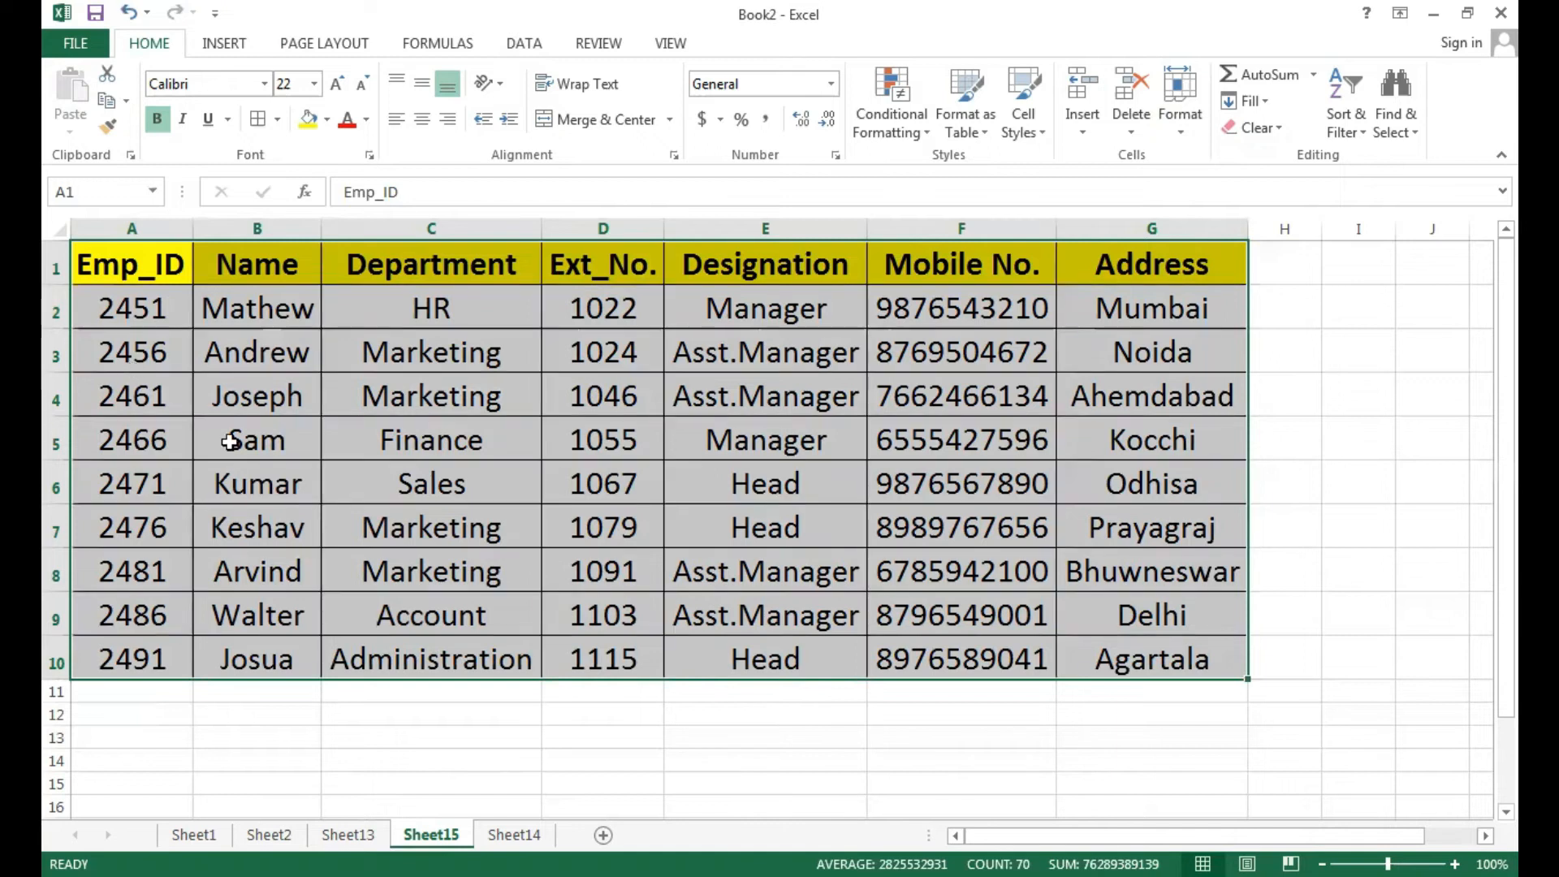
pyautogui.click(144, 271)
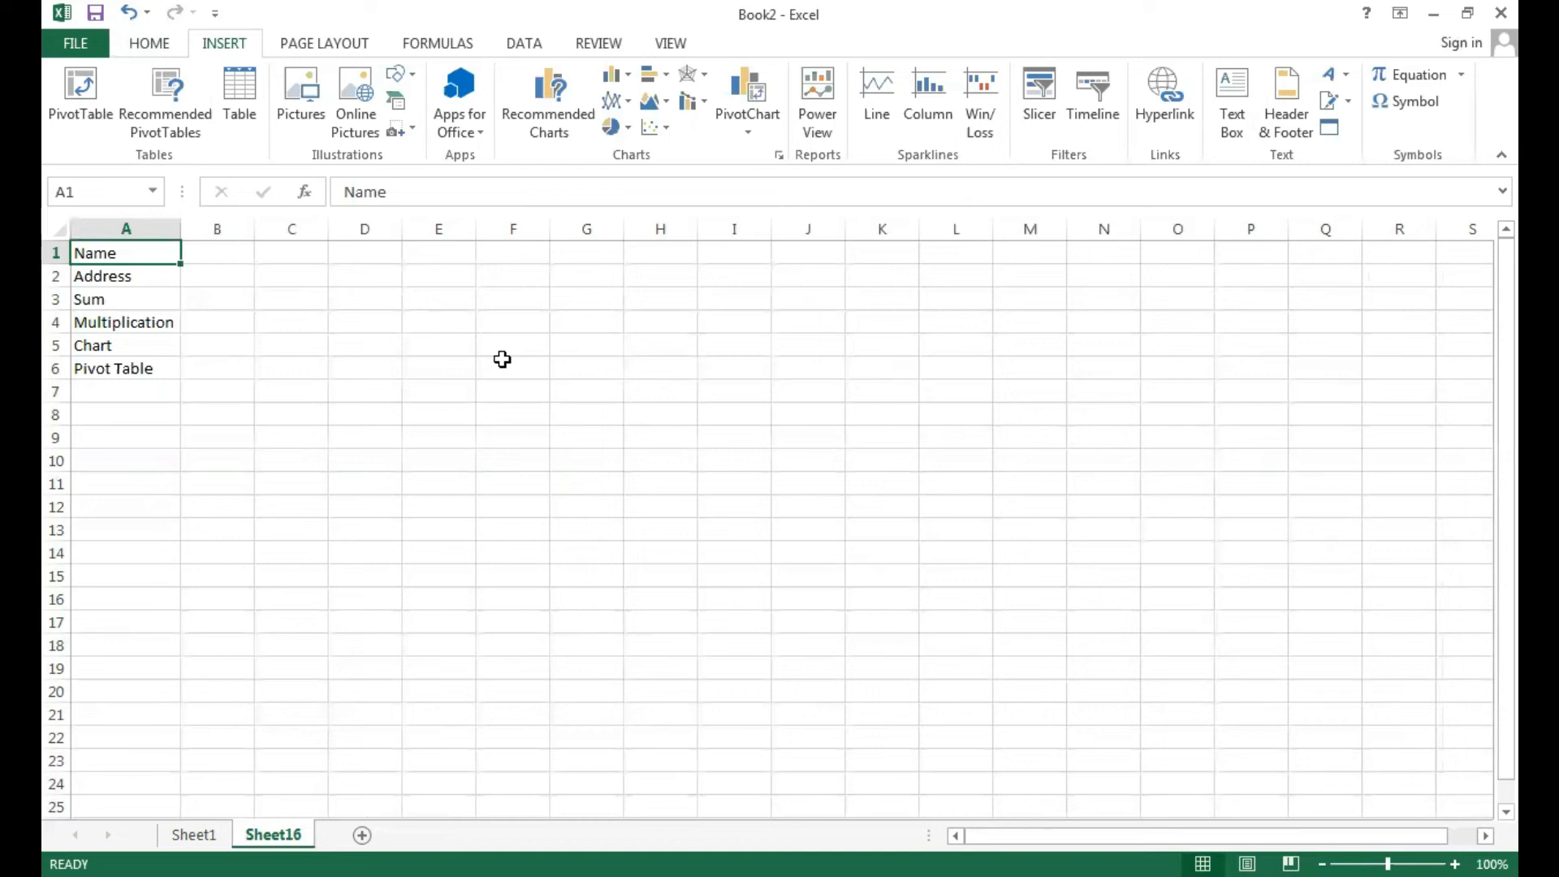
# Step: Insert a PivotTable on a new worksheet from the list of sheet names in A1:A6 of Sheet16
pyautogui.click(123, 276)
pyautogui.click(123, 305)
pyautogui.click(126, 323)
pyautogui.click(129, 346)
pyautogui.click(132, 367)
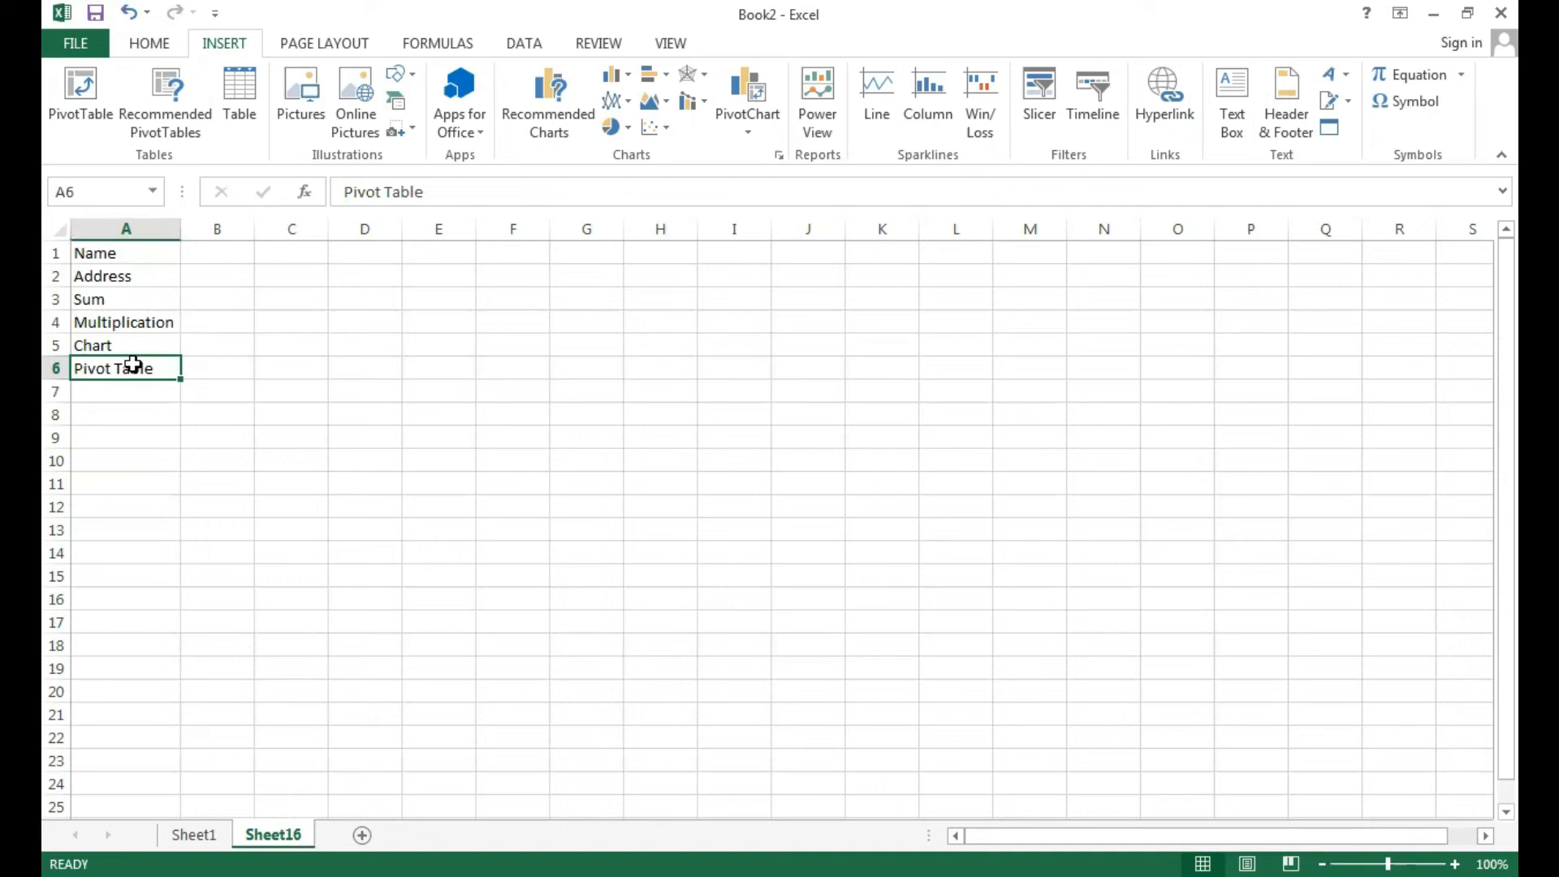
pyautogui.click(217, 416)
pyautogui.moveTo(100, 254); pyautogui.dragTo(115, 370)
pyautogui.click(80, 91)
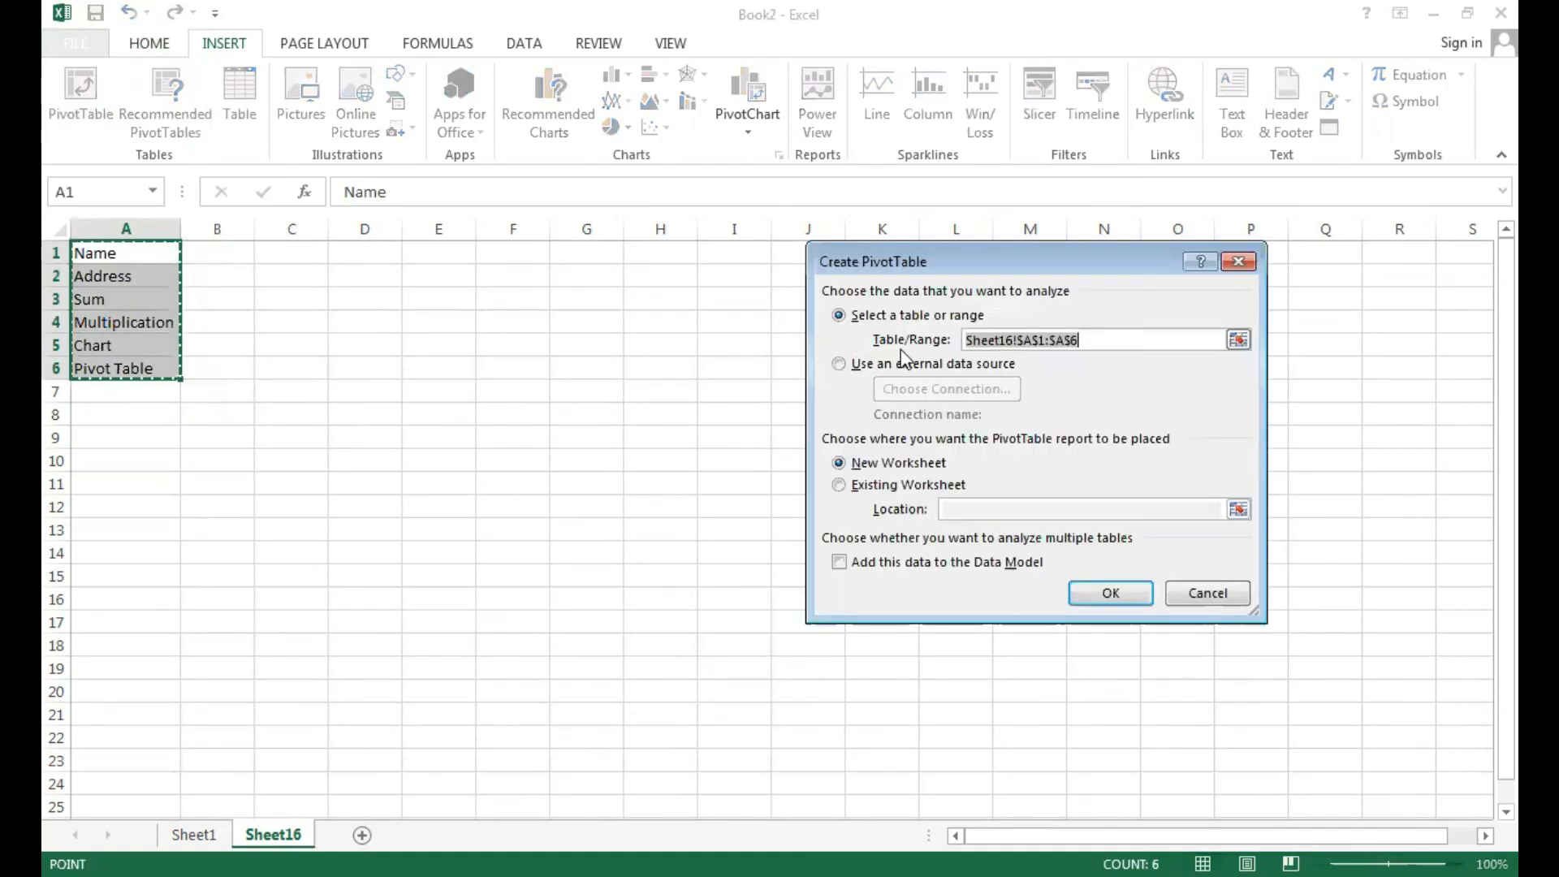
pyautogui.click(1110, 594)
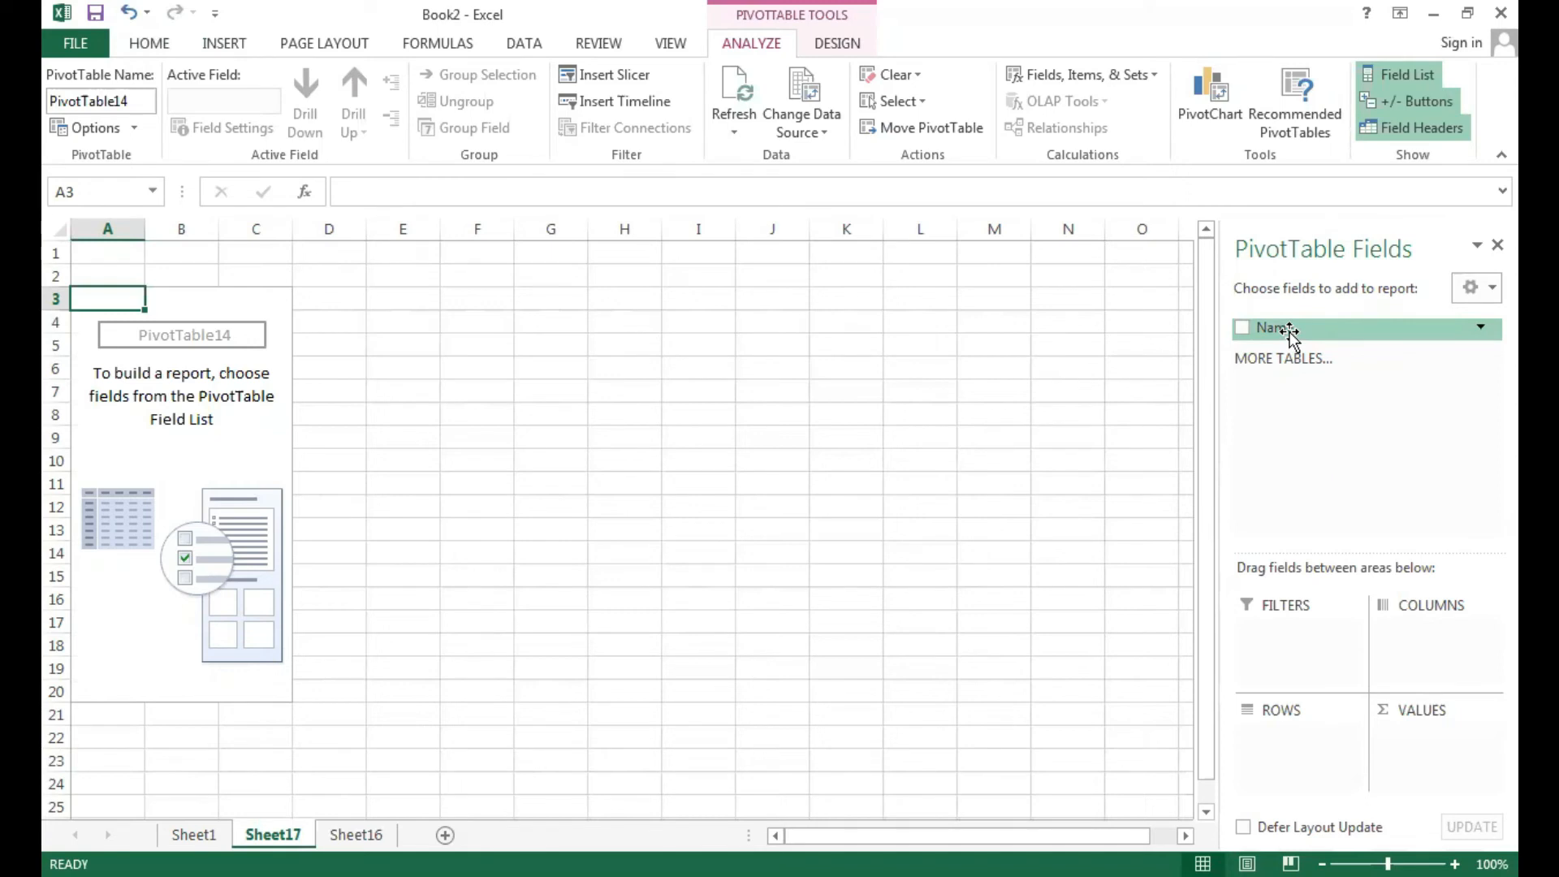
# Step: Place the Name field in the PivotTable's filters and generate a report filter page for each of its items
pyautogui.moveTo(1290, 331); pyautogui.dragTo(1281, 638)
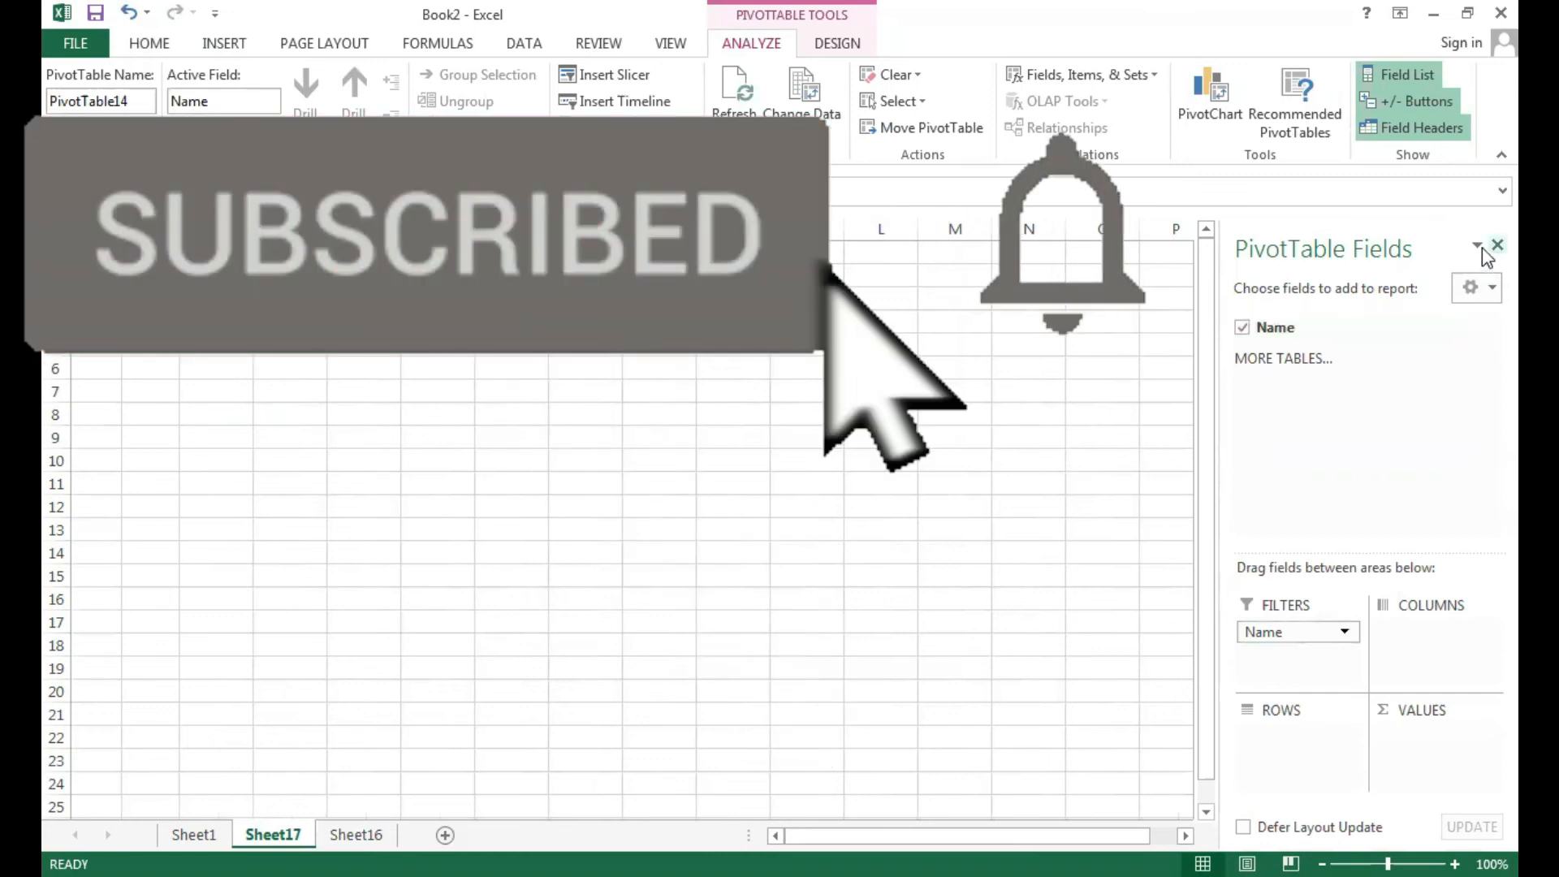
pyautogui.click(1496, 245)
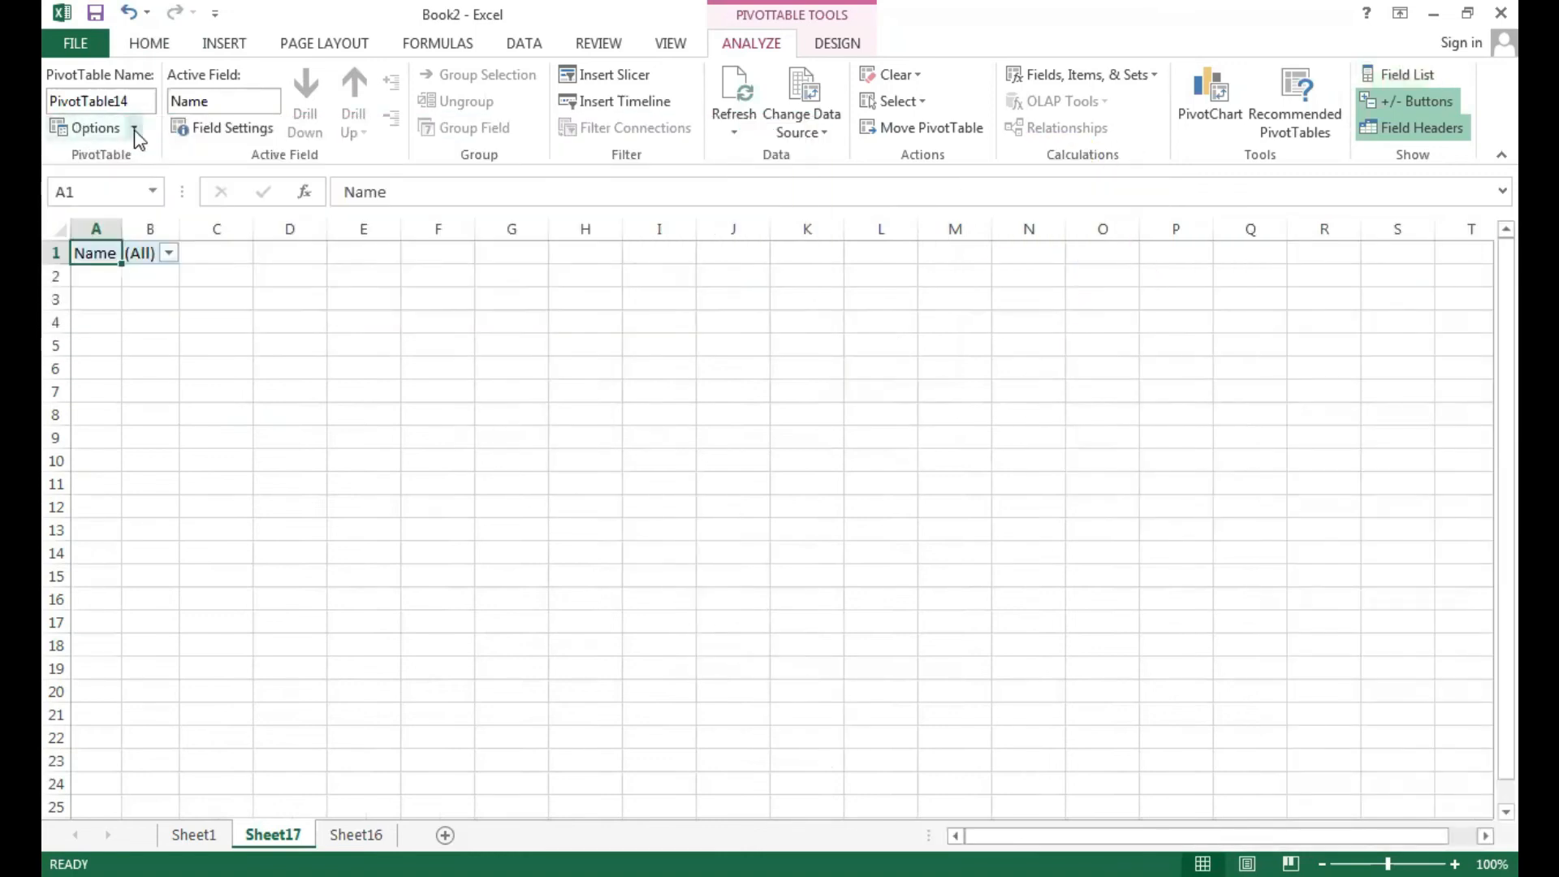
pyautogui.click(134, 130)
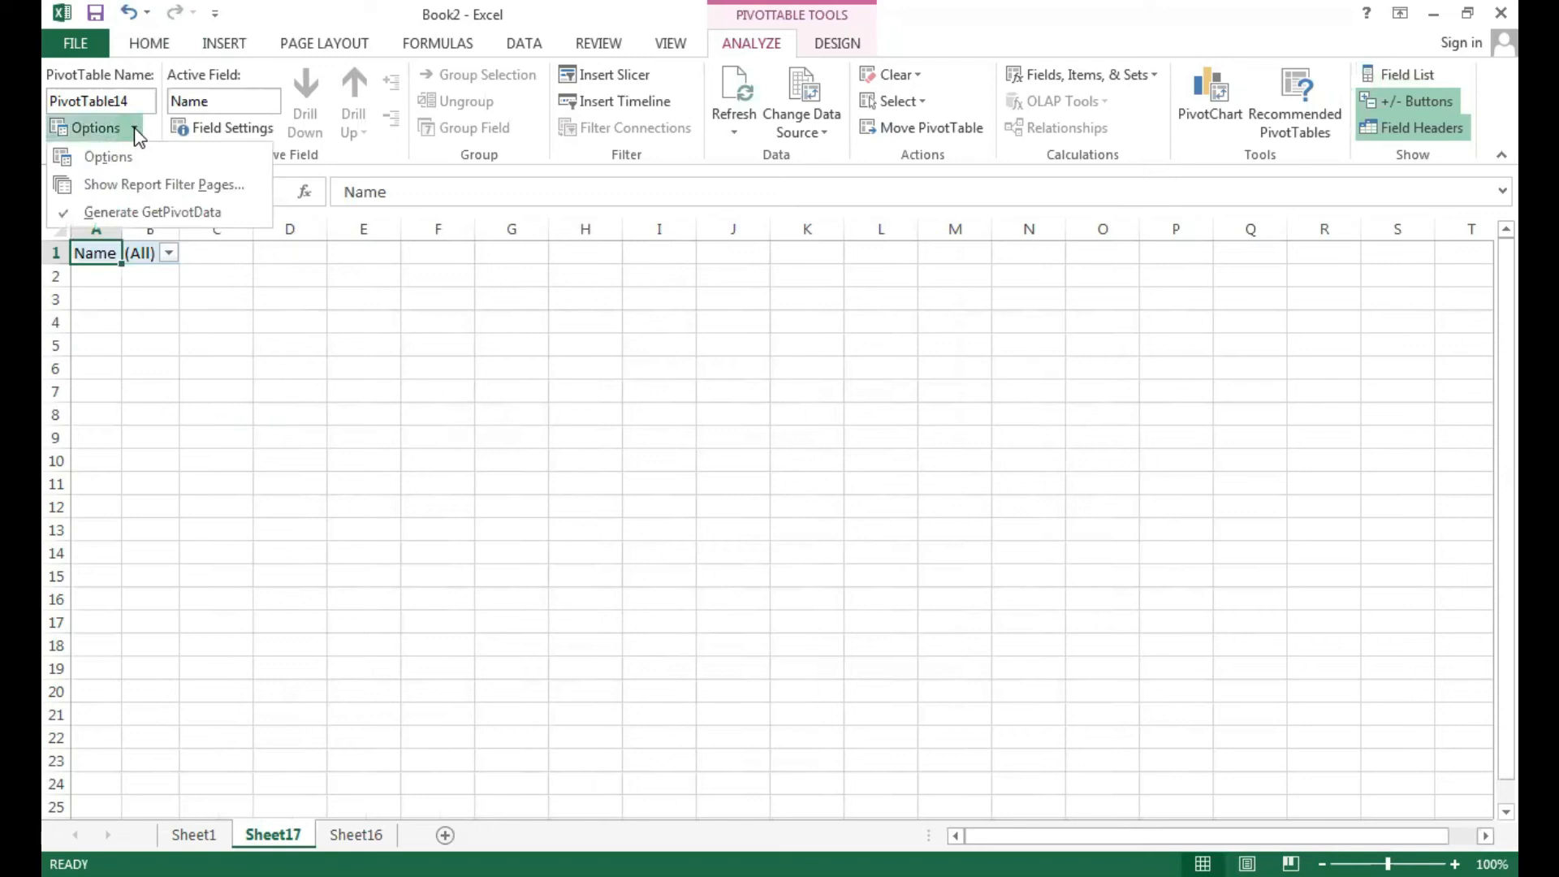
pyautogui.click(159, 186)
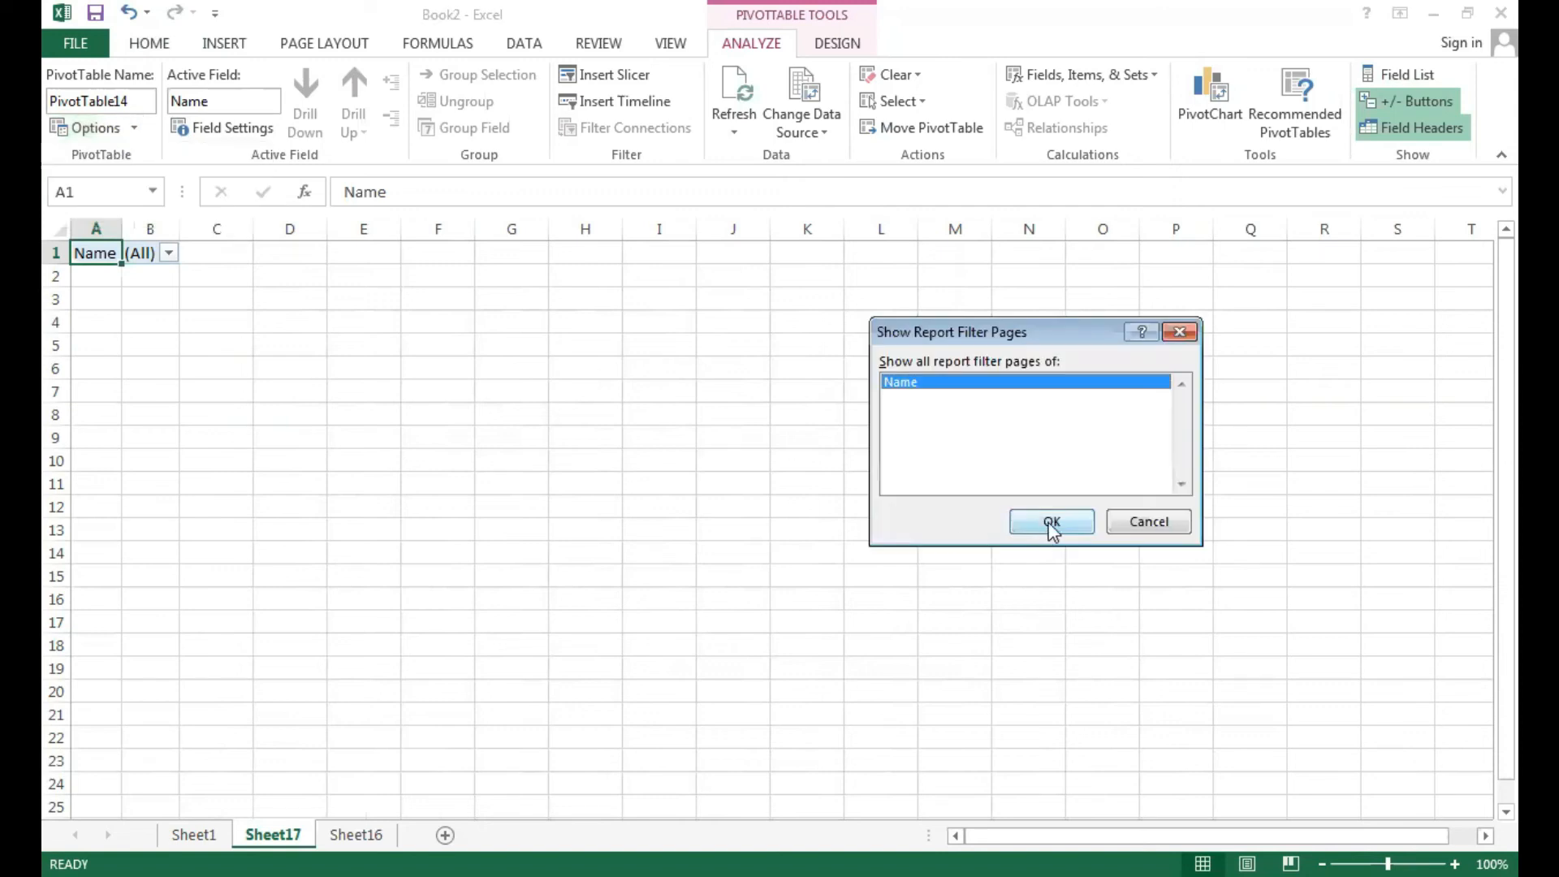
pyautogui.click(1051, 523)
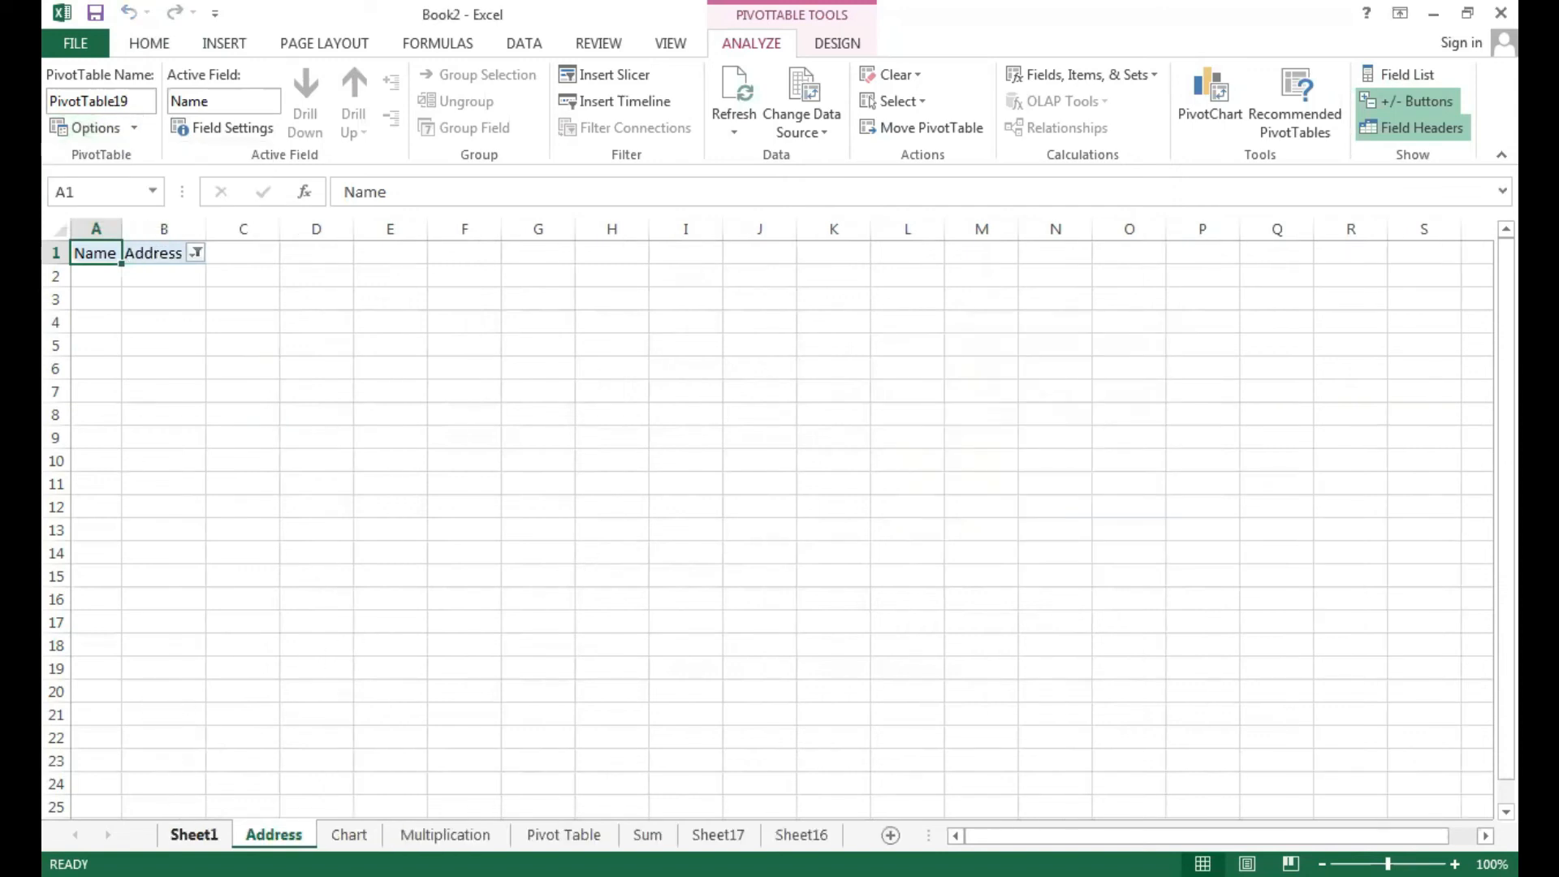
# Step: Look through the generated worksheets from Address to Sum and compare them with the name list A1:A6 on Sheet16
pyautogui.click(193, 835)
pyautogui.click(273, 834)
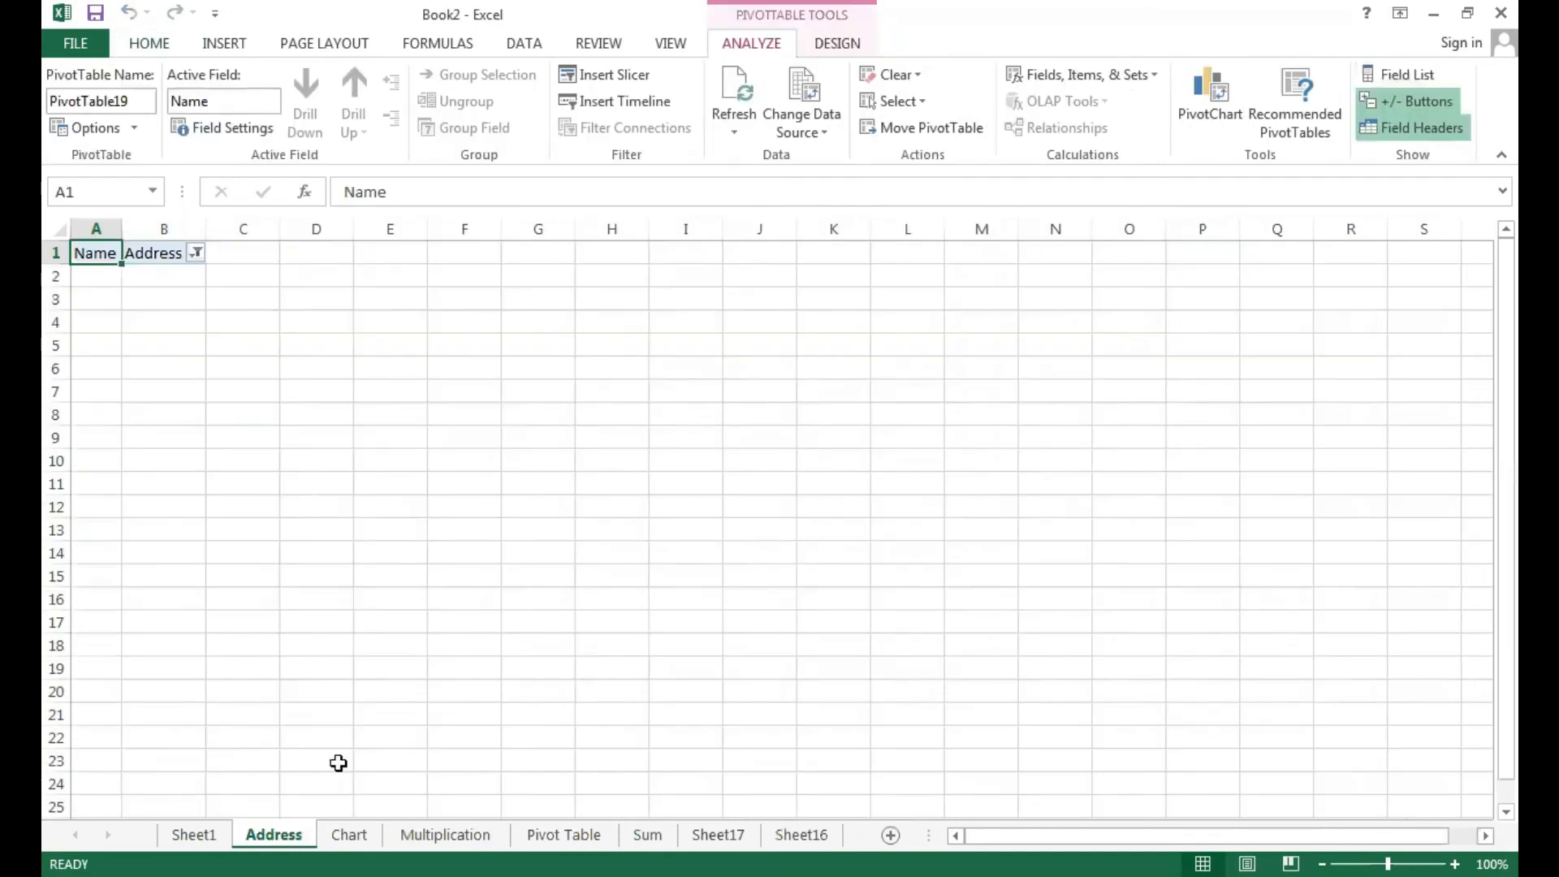
pyautogui.click(348, 835)
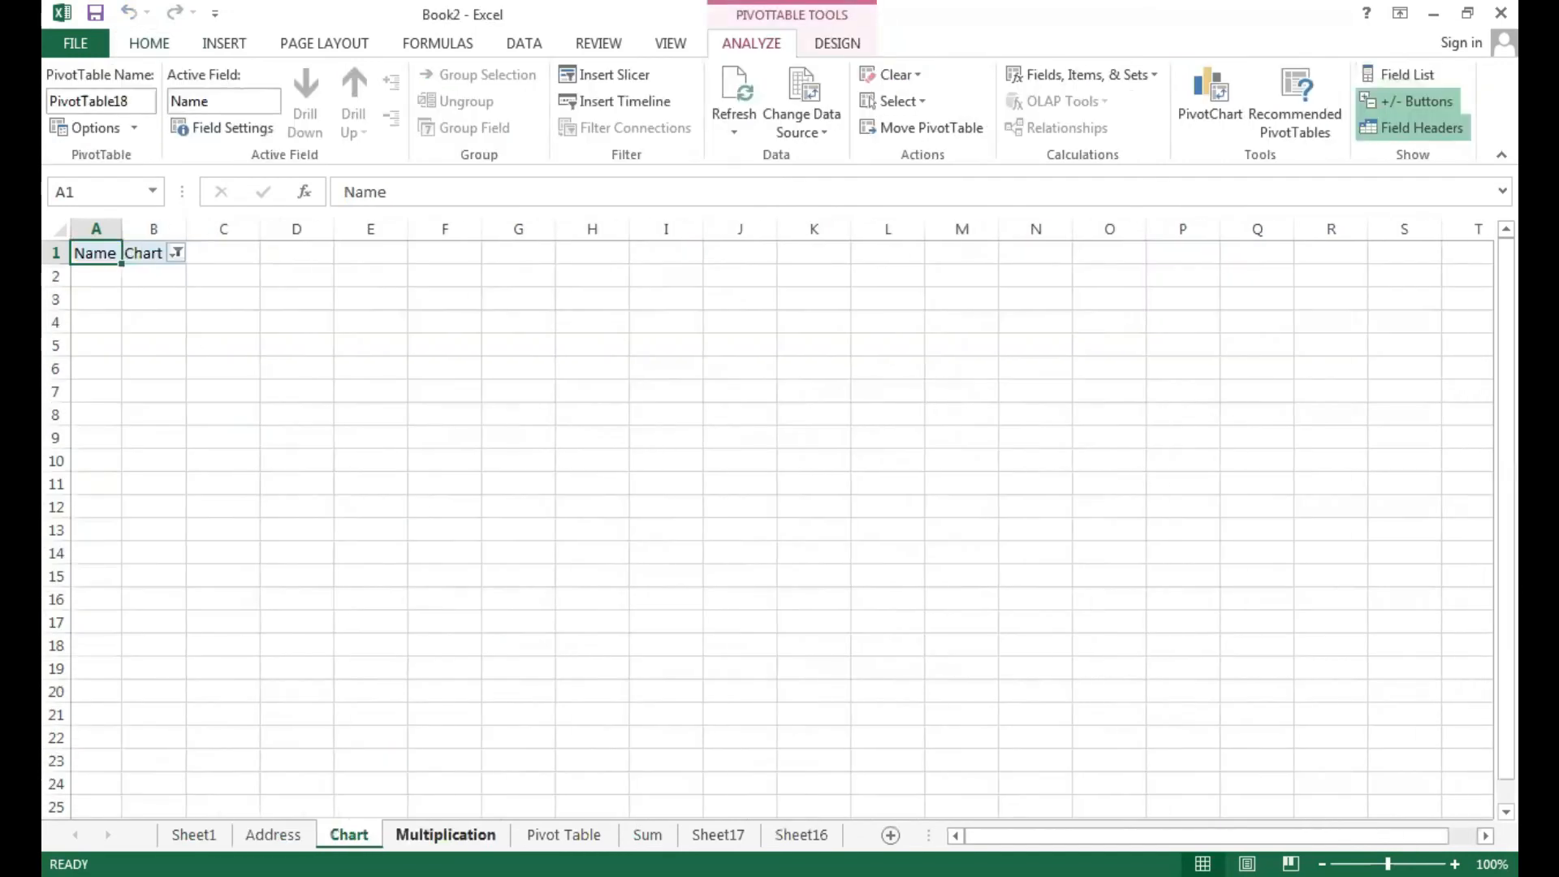
pyautogui.click(445, 834)
pyautogui.click(563, 834)
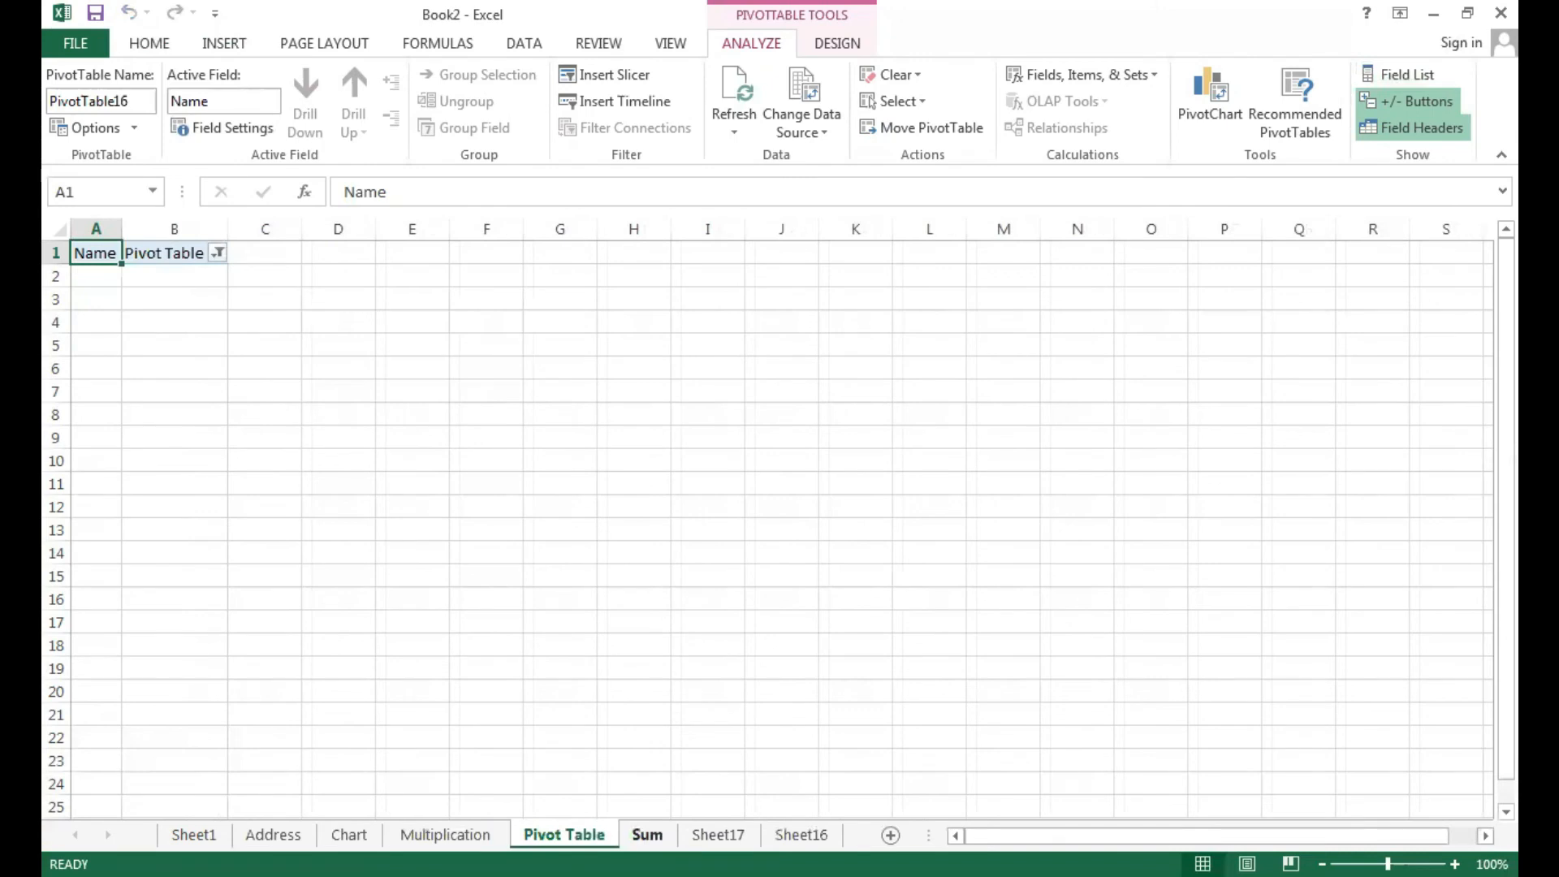
pyautogui.click(647, 835)
pyautogui.click(718, 835)
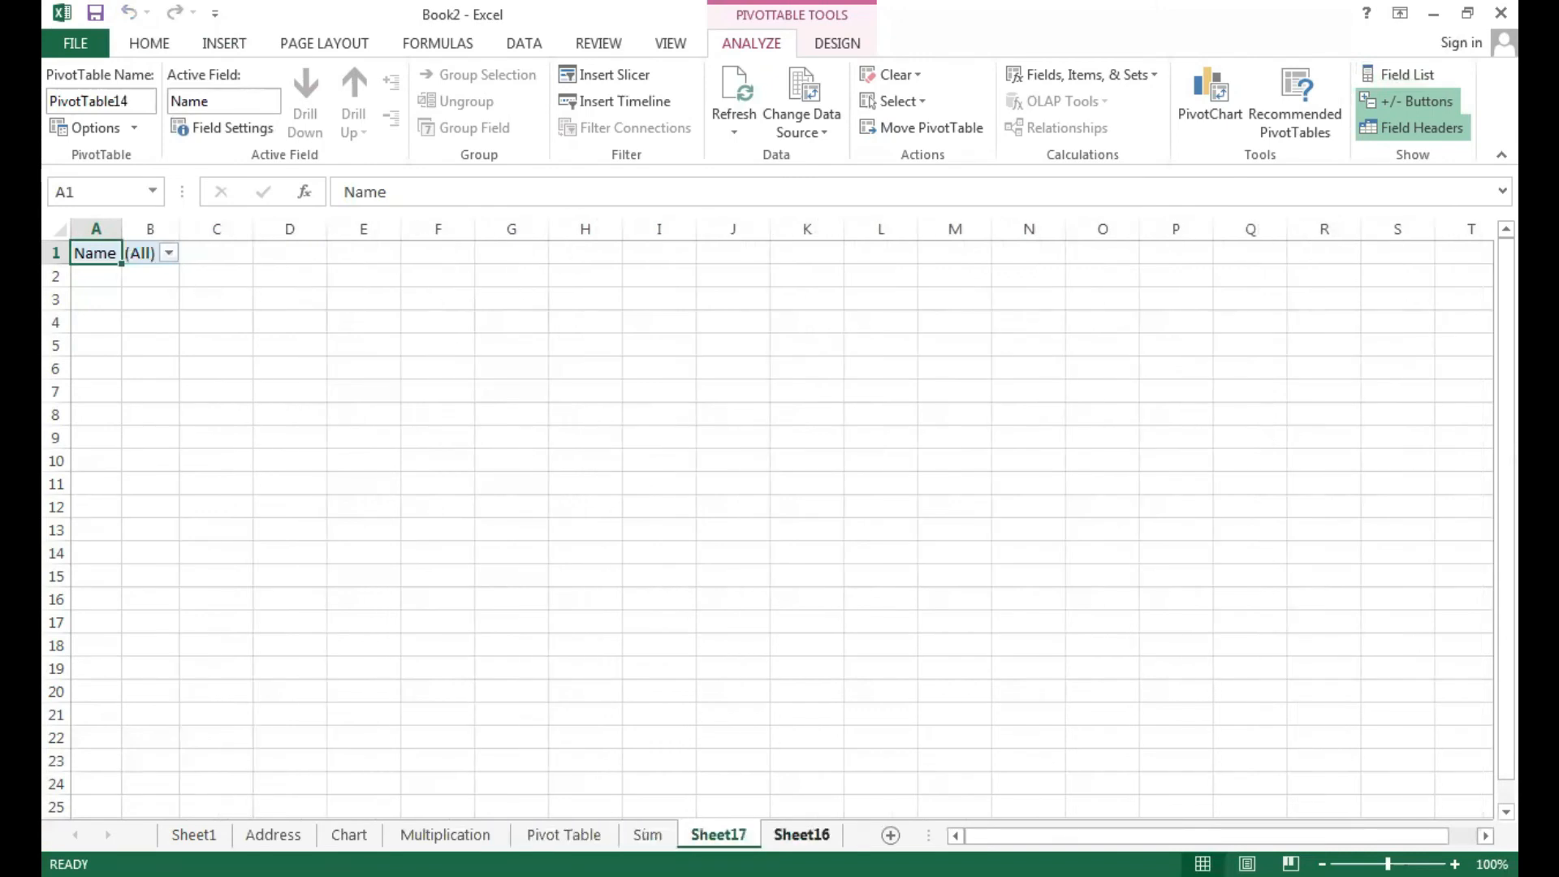
pyautogui.click(801, 834)
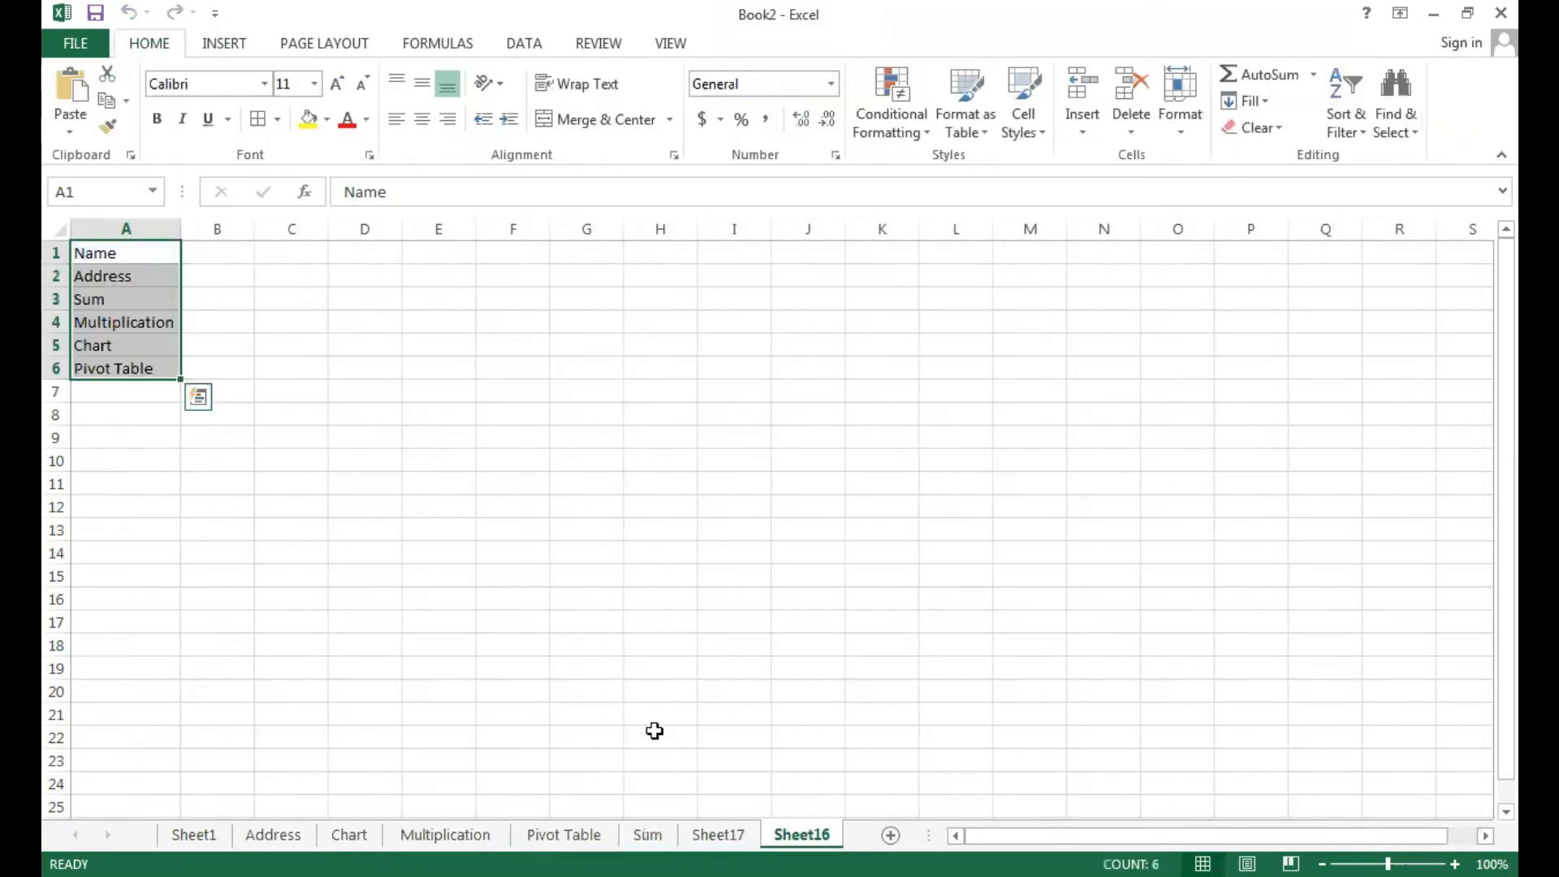
pyautogui.click(268, 387)
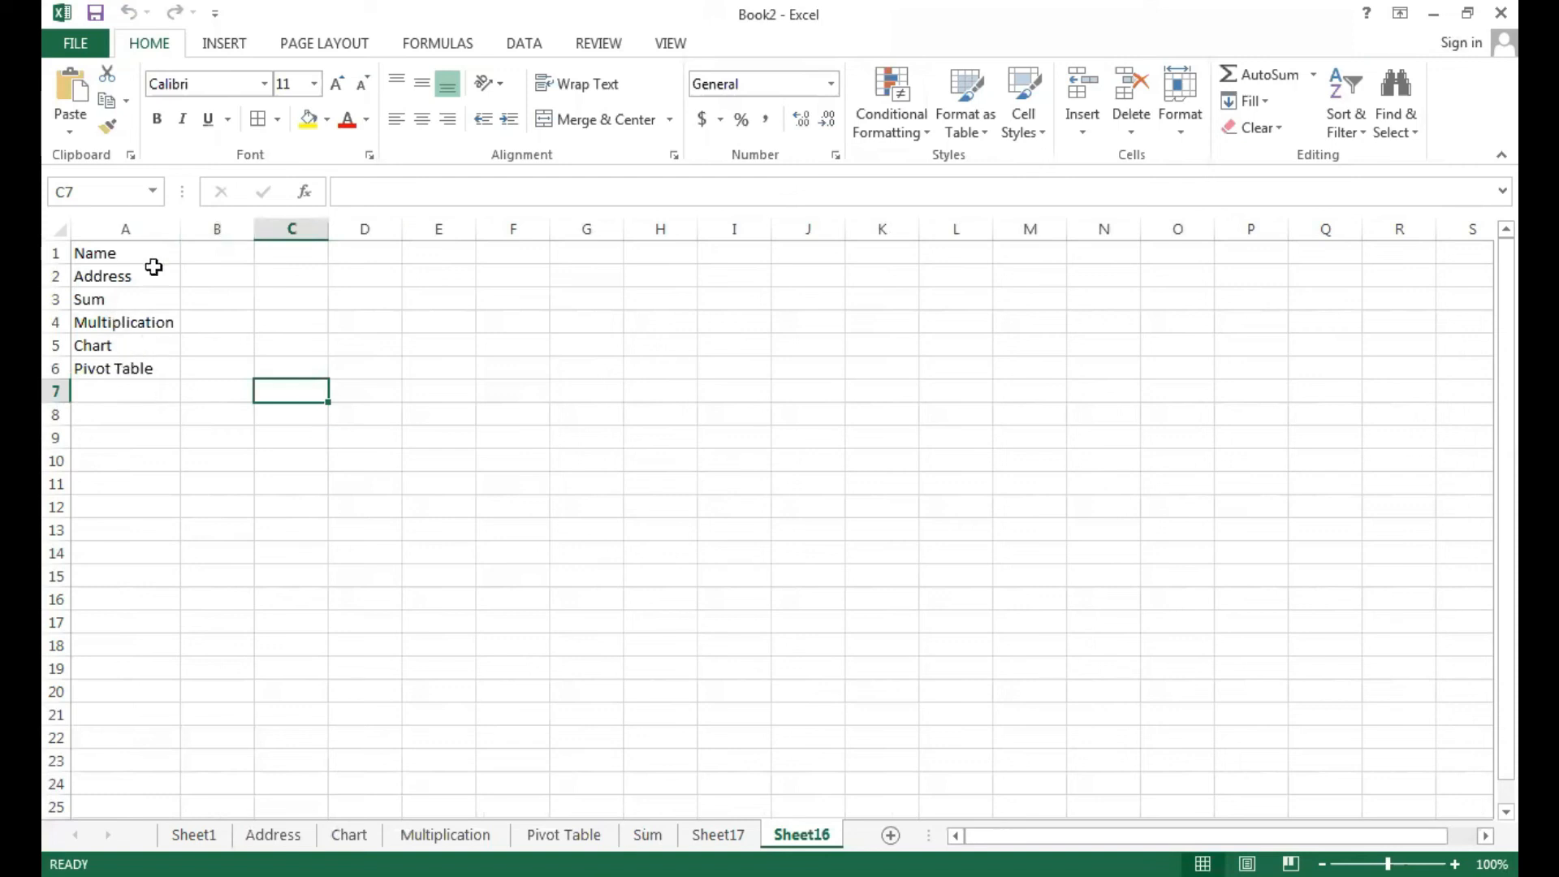
pyautogui.moveTo(144, 252); pyautogui.dragTo(145, 364)
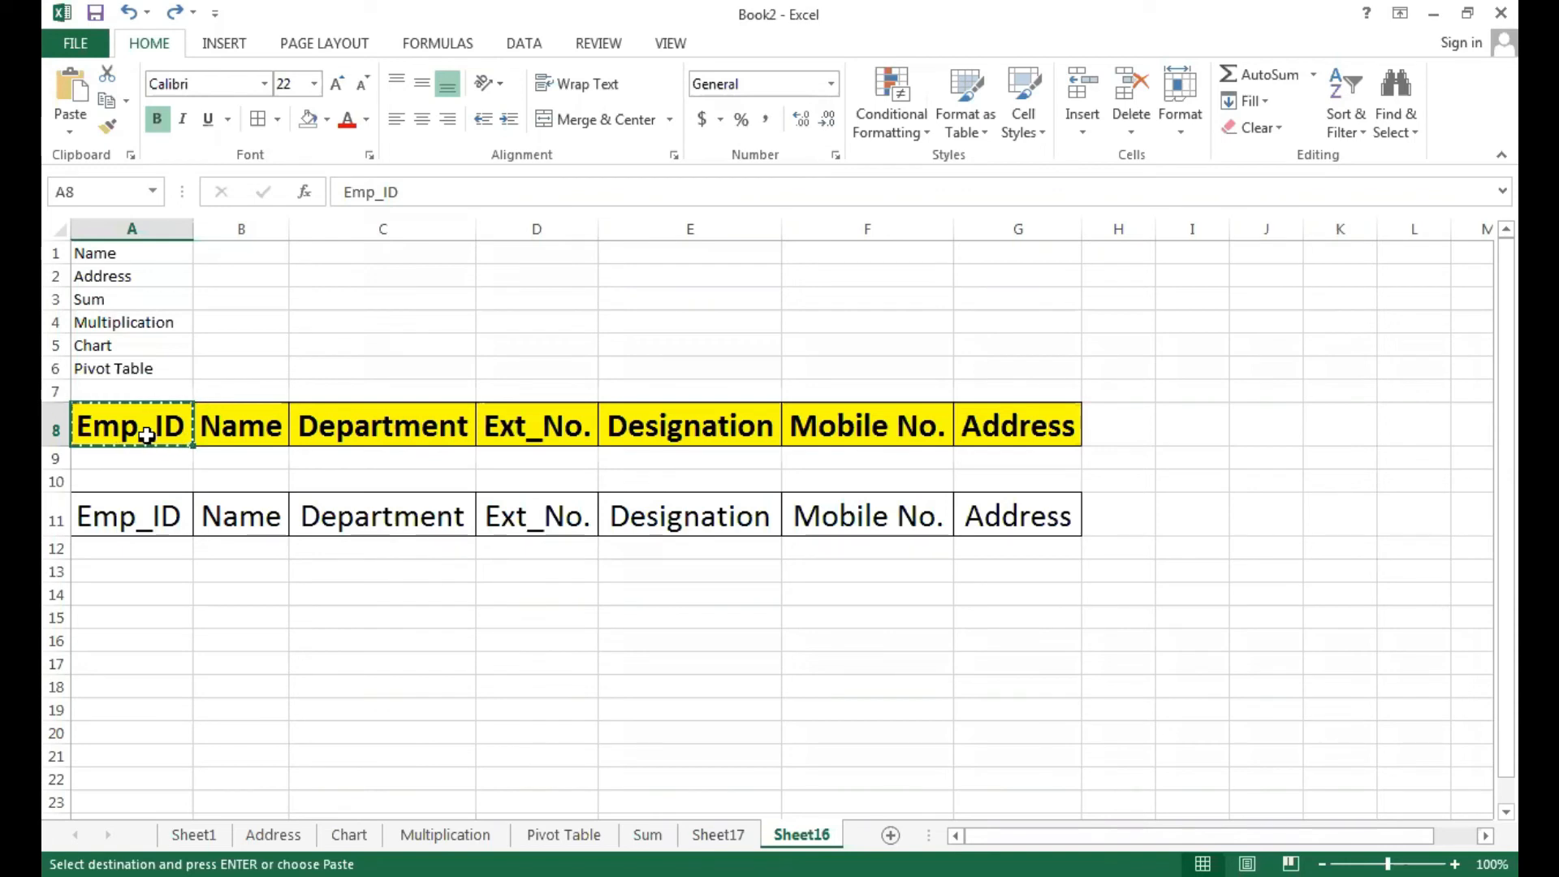
# Step: Copy the formatting of the yellow Emp_ID header in A8 to the plain Emp_ID cell A11 with Format Painter
pyautogui.moveTo(199, 429); pyautogui.dragTo(994, 432)
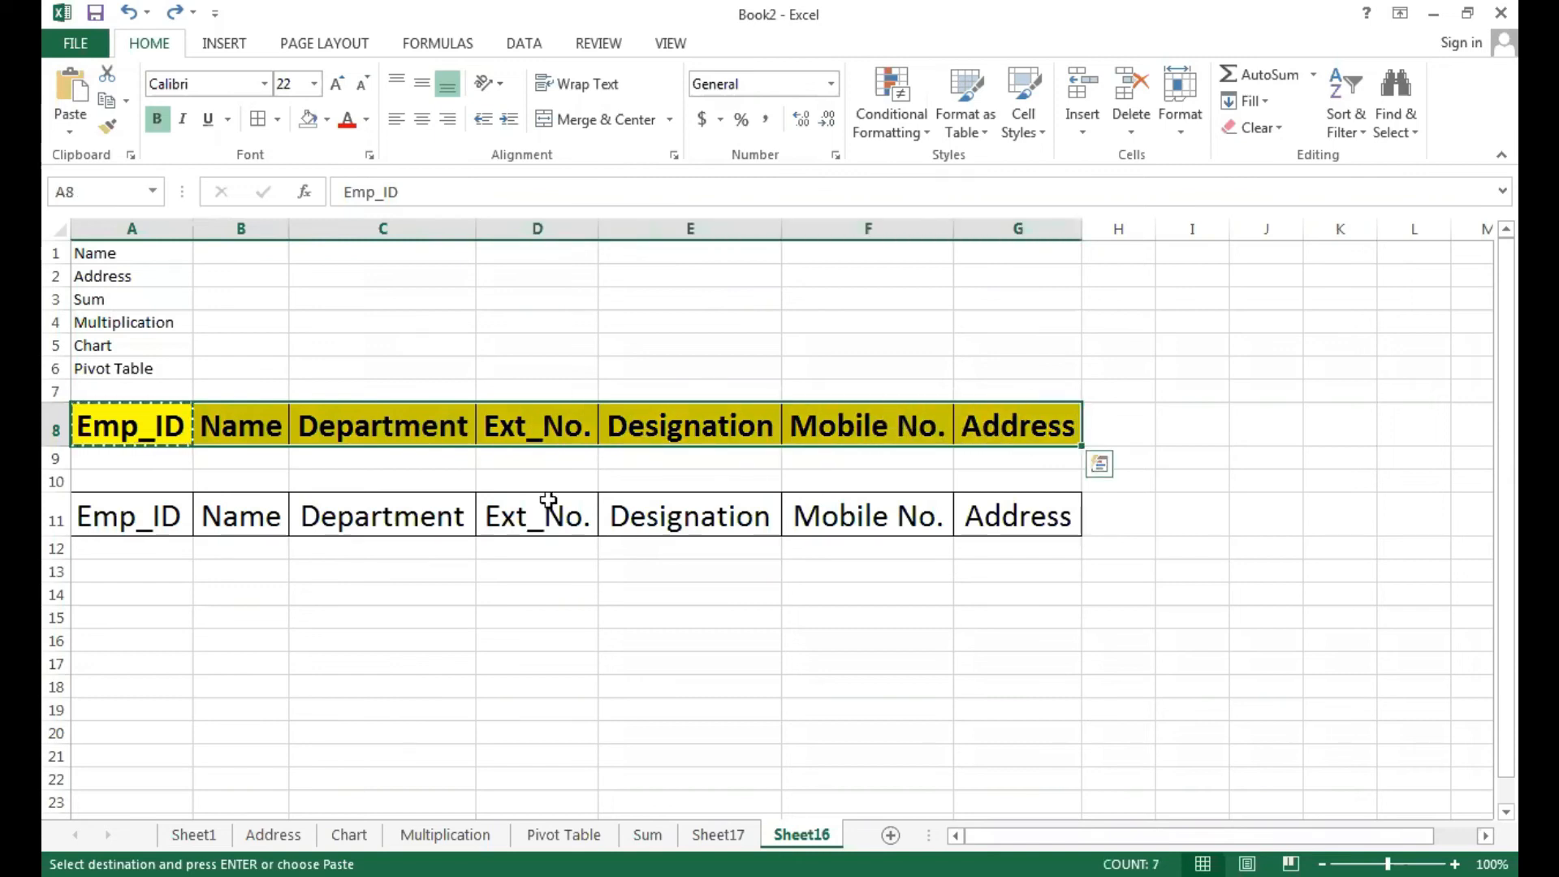
pyautogui.click(363, 452)
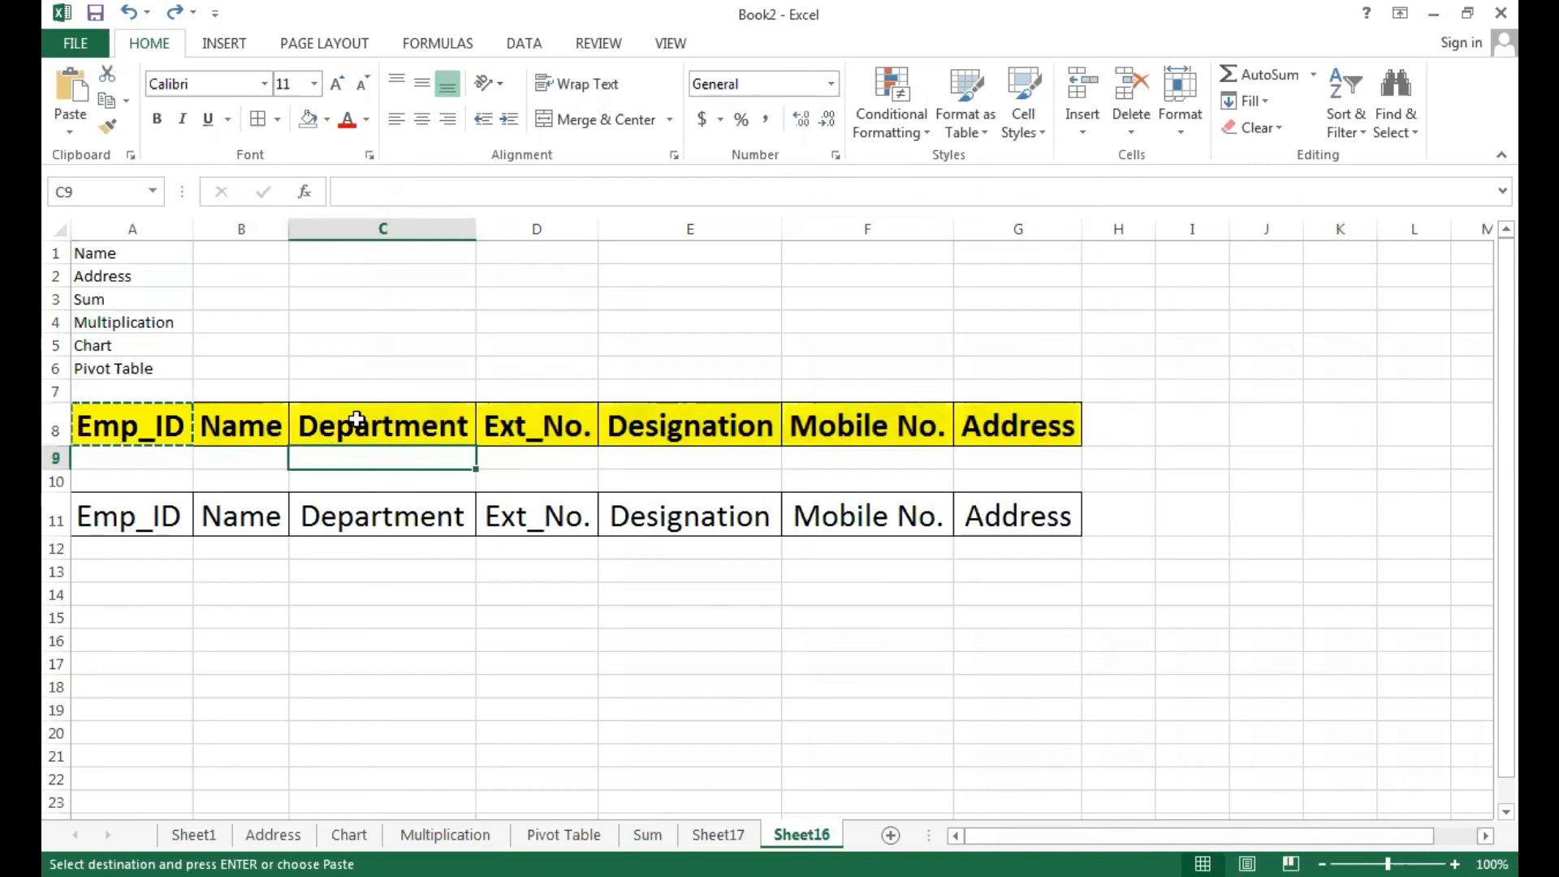
pyautogui.click(357, 419)
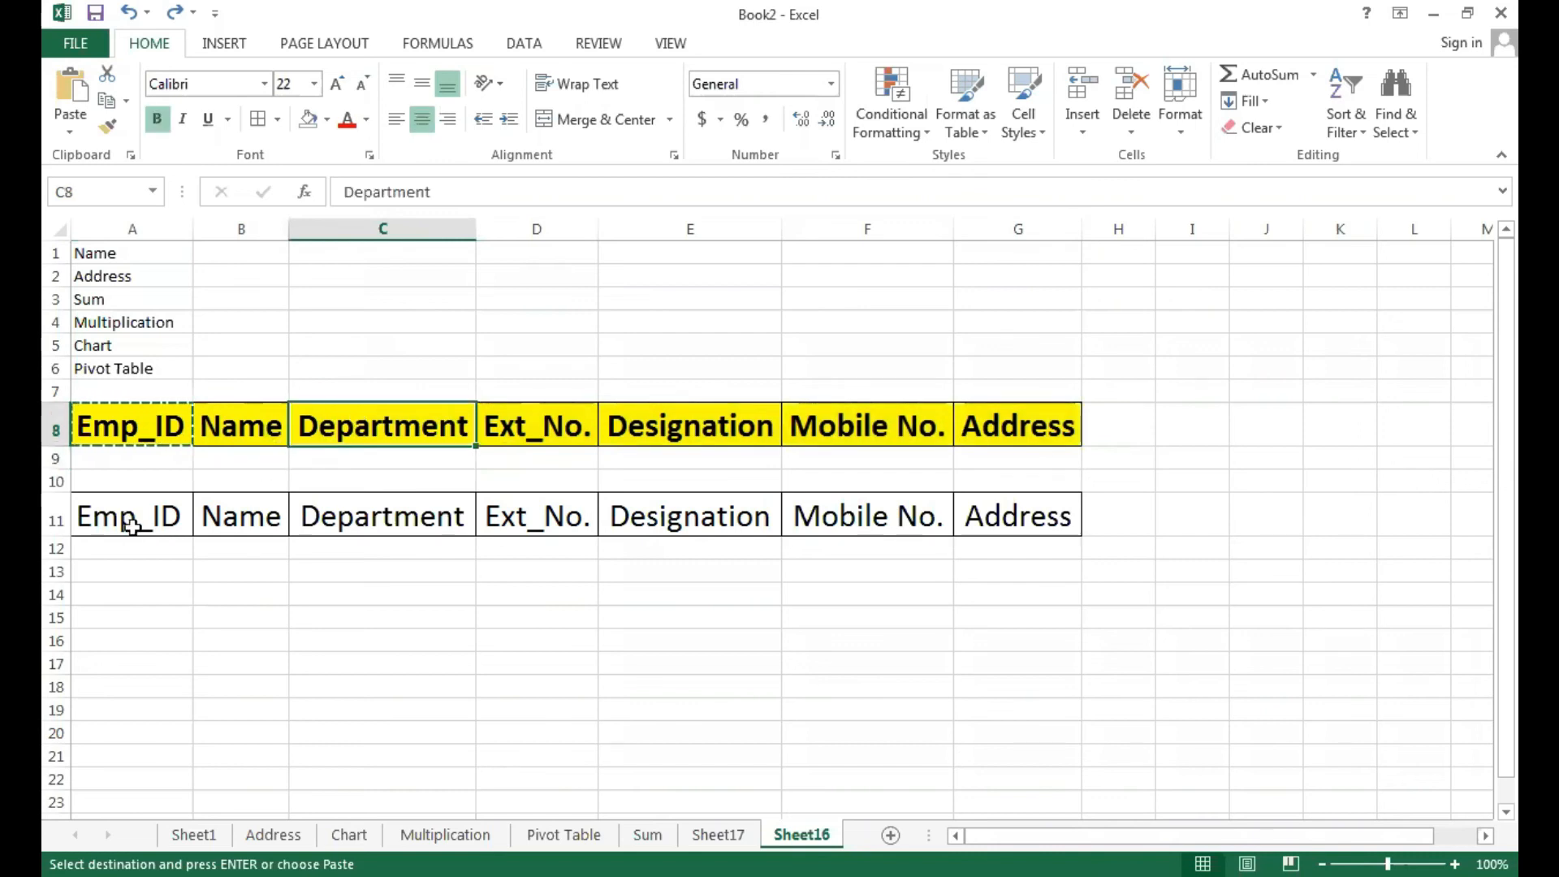
pyautogui.moveTo(132, 526)
pyautogui.mouseDown()
pyautogui.moveTo(442, 543)
pyautogui.moveTo(1007, 530)
pyautogui.mouseUp()
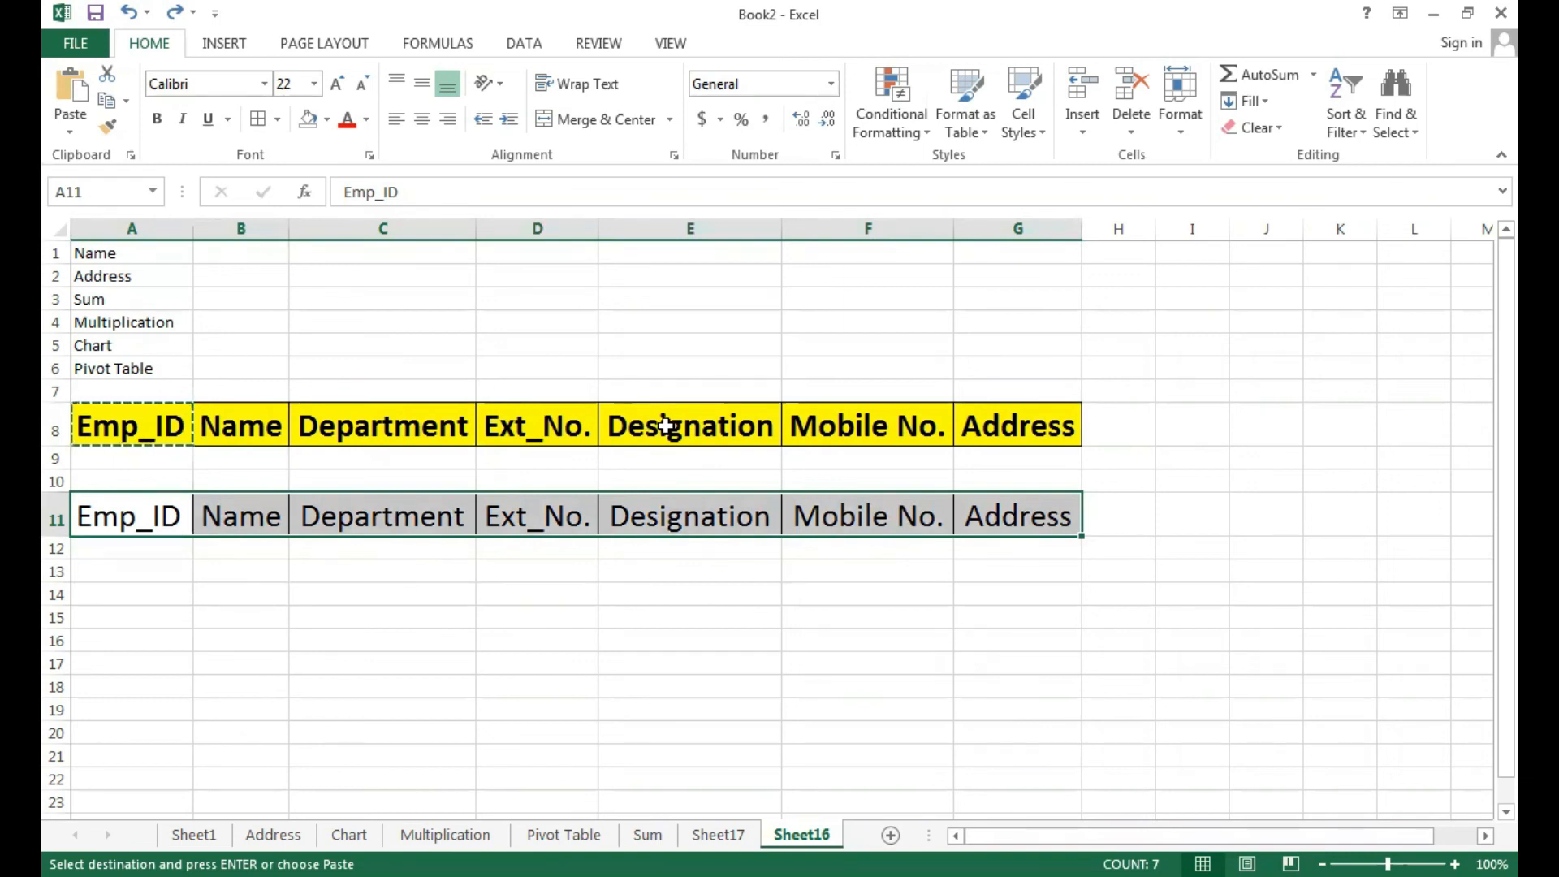
pyautogui.click(357, 641)
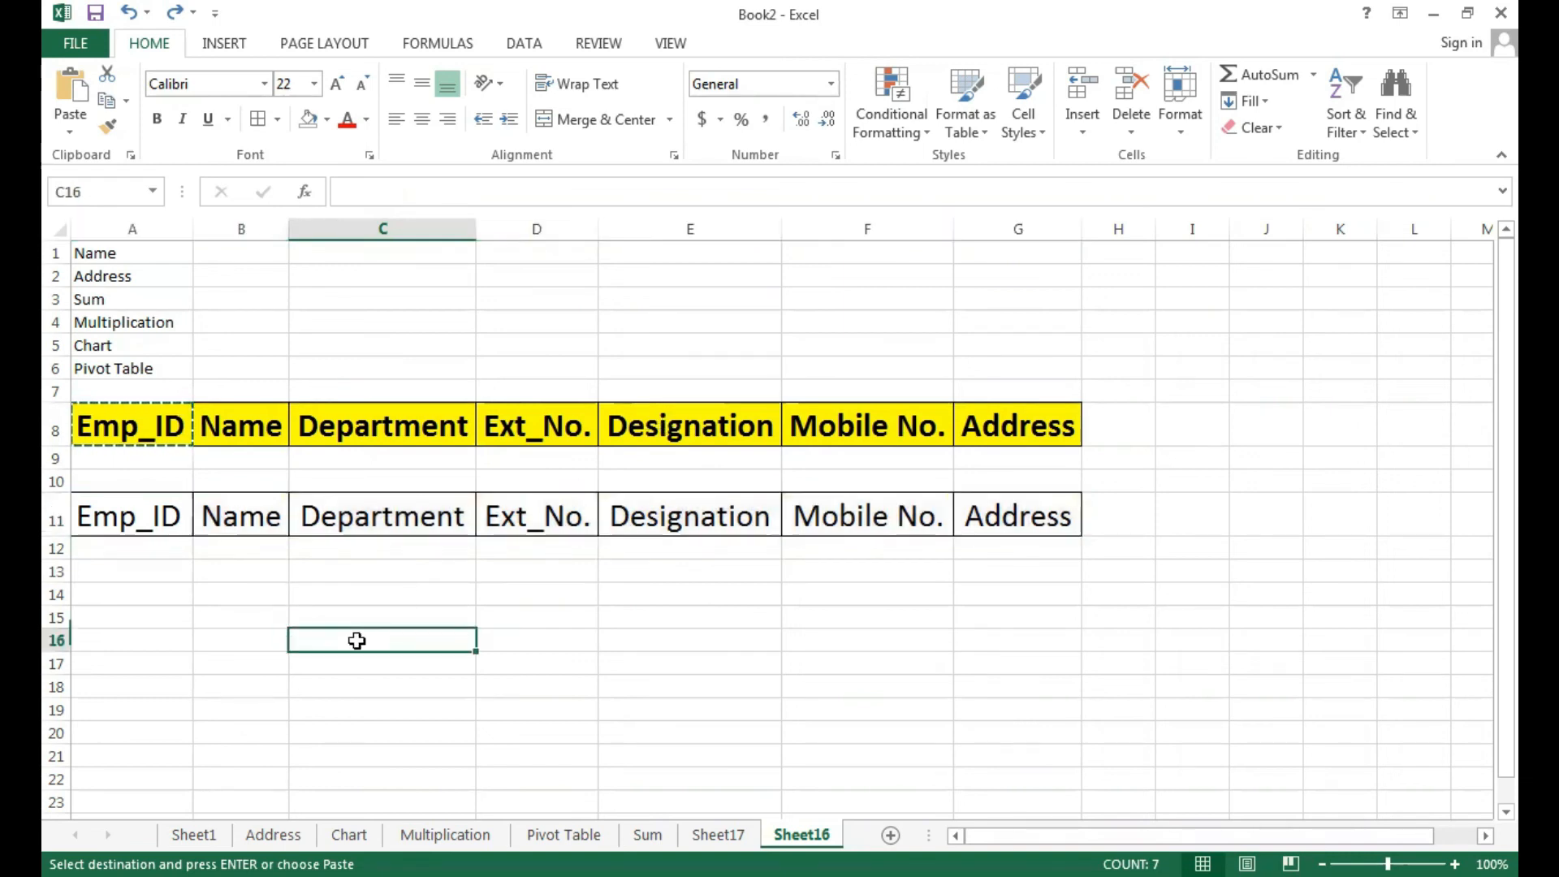
pyautogui.click(135, 439)
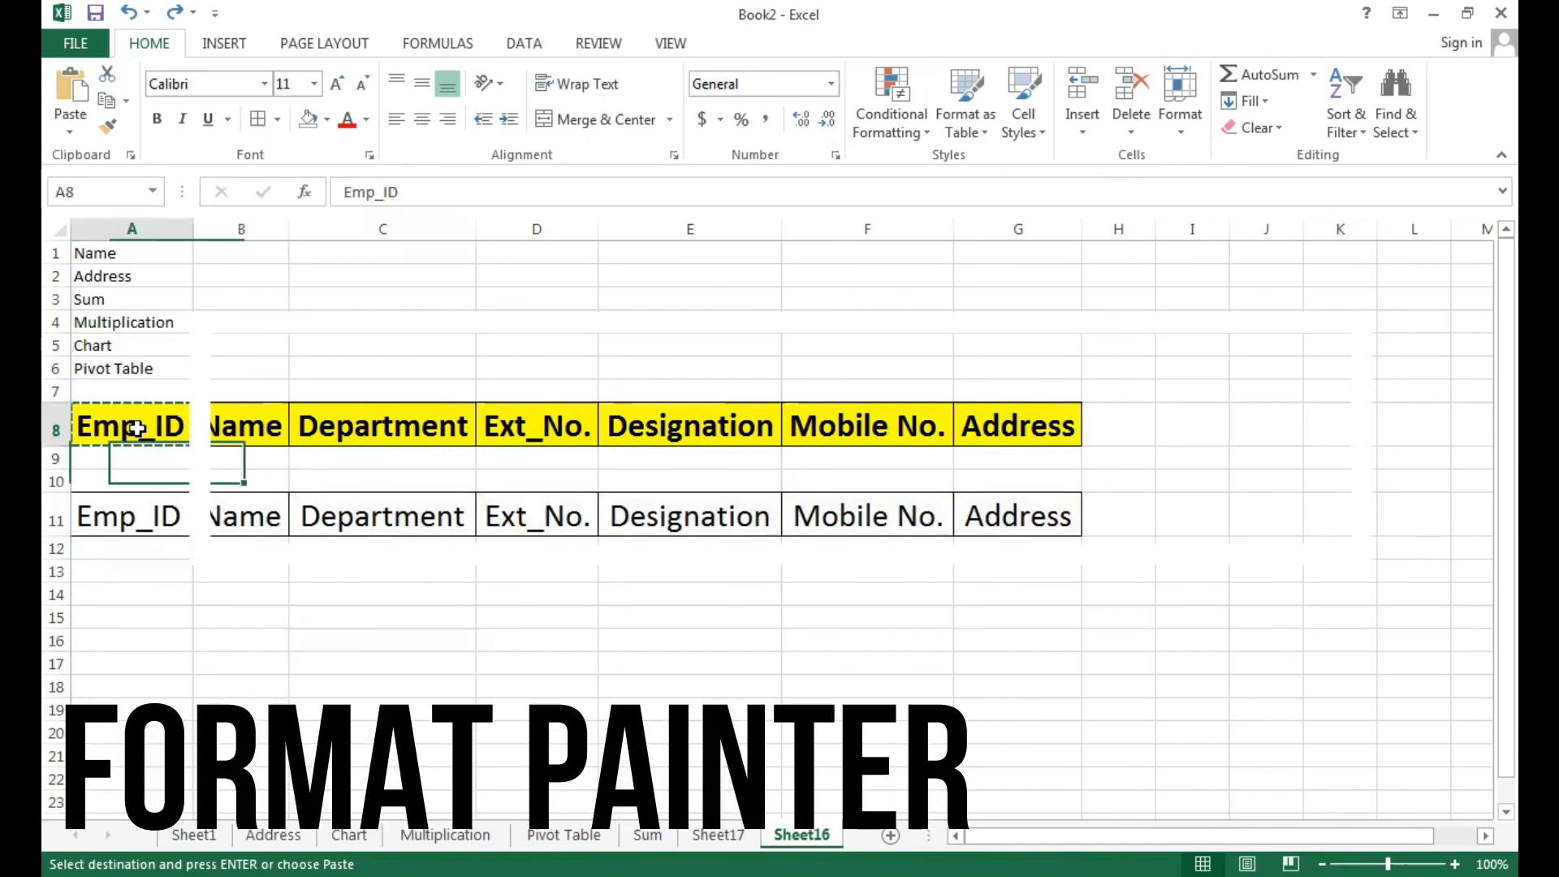
pyautogui.click(109, 127)
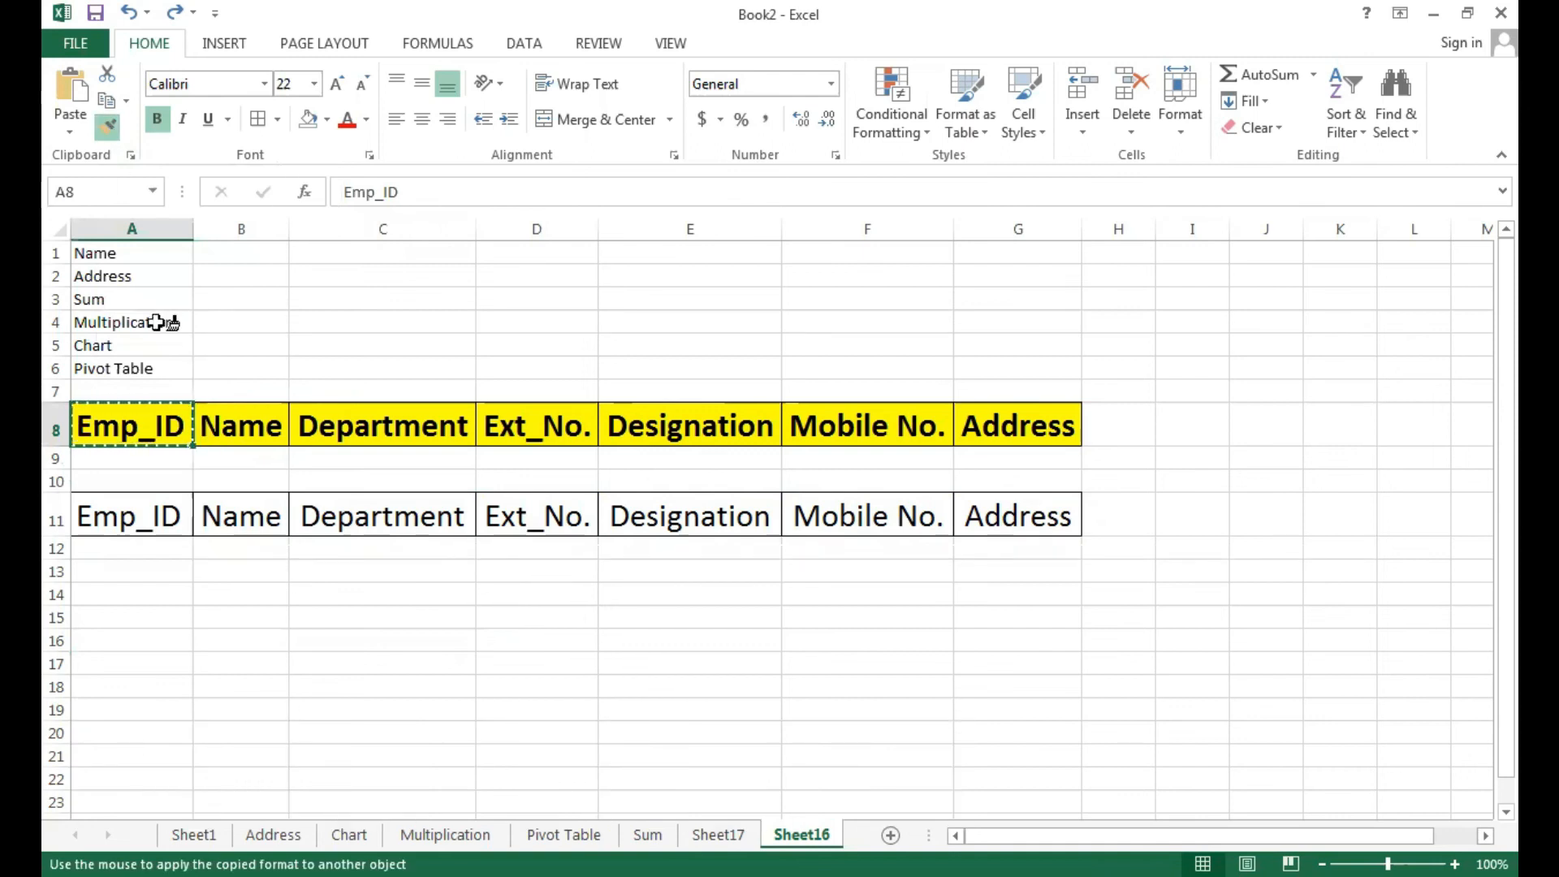
pyautogui.click(135, 512)
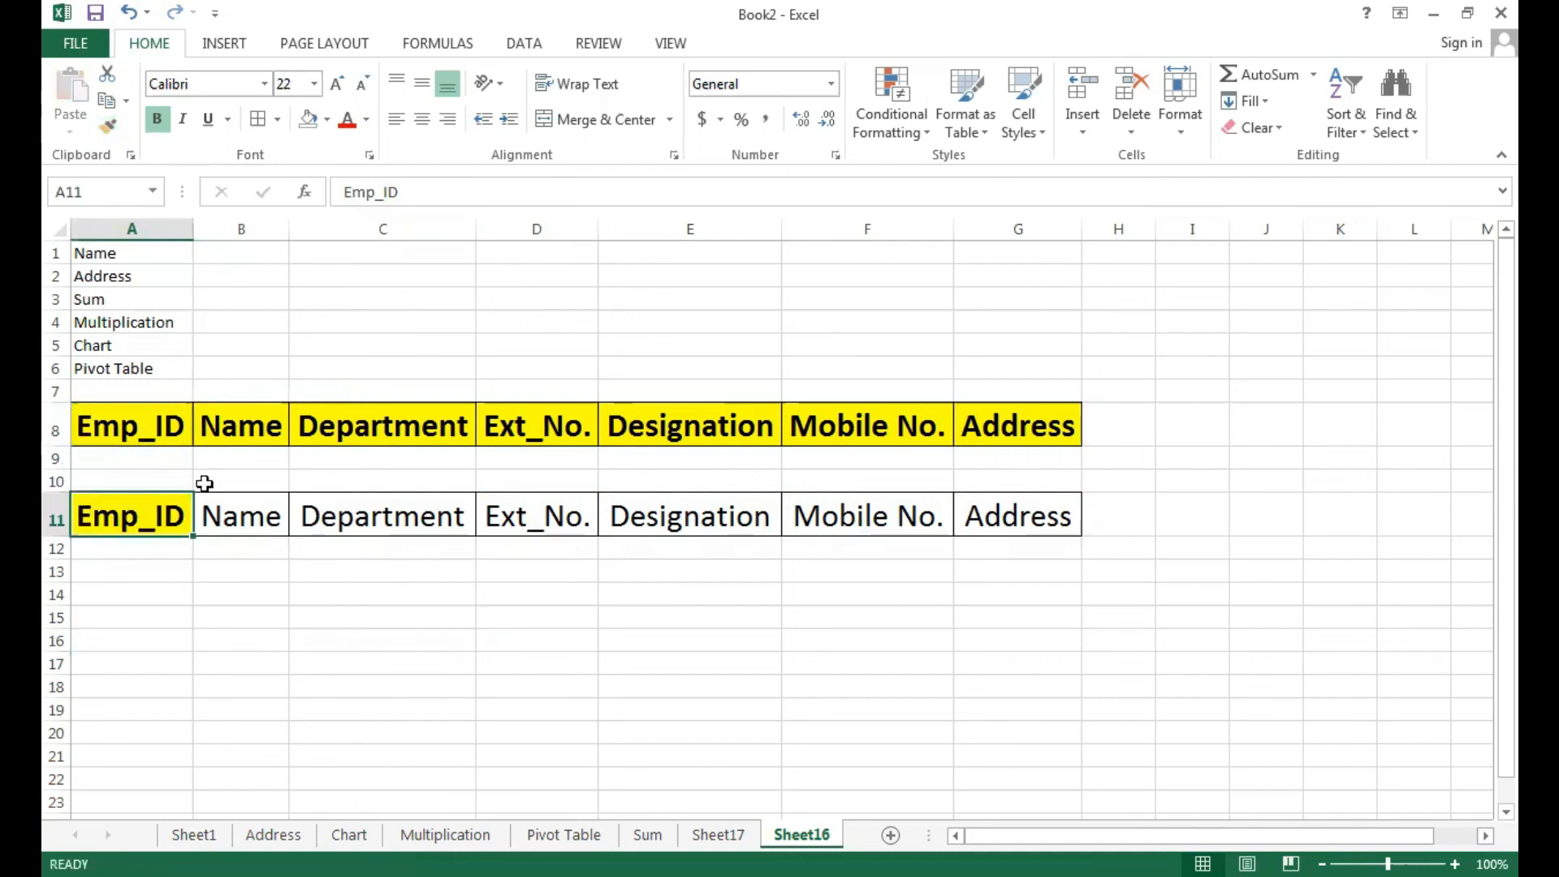
# Step: Copy the formatting of the Designation header in E8 to cell E11 and to the Address cell A2 with Format Painter
pyautogui.click(708, 423)
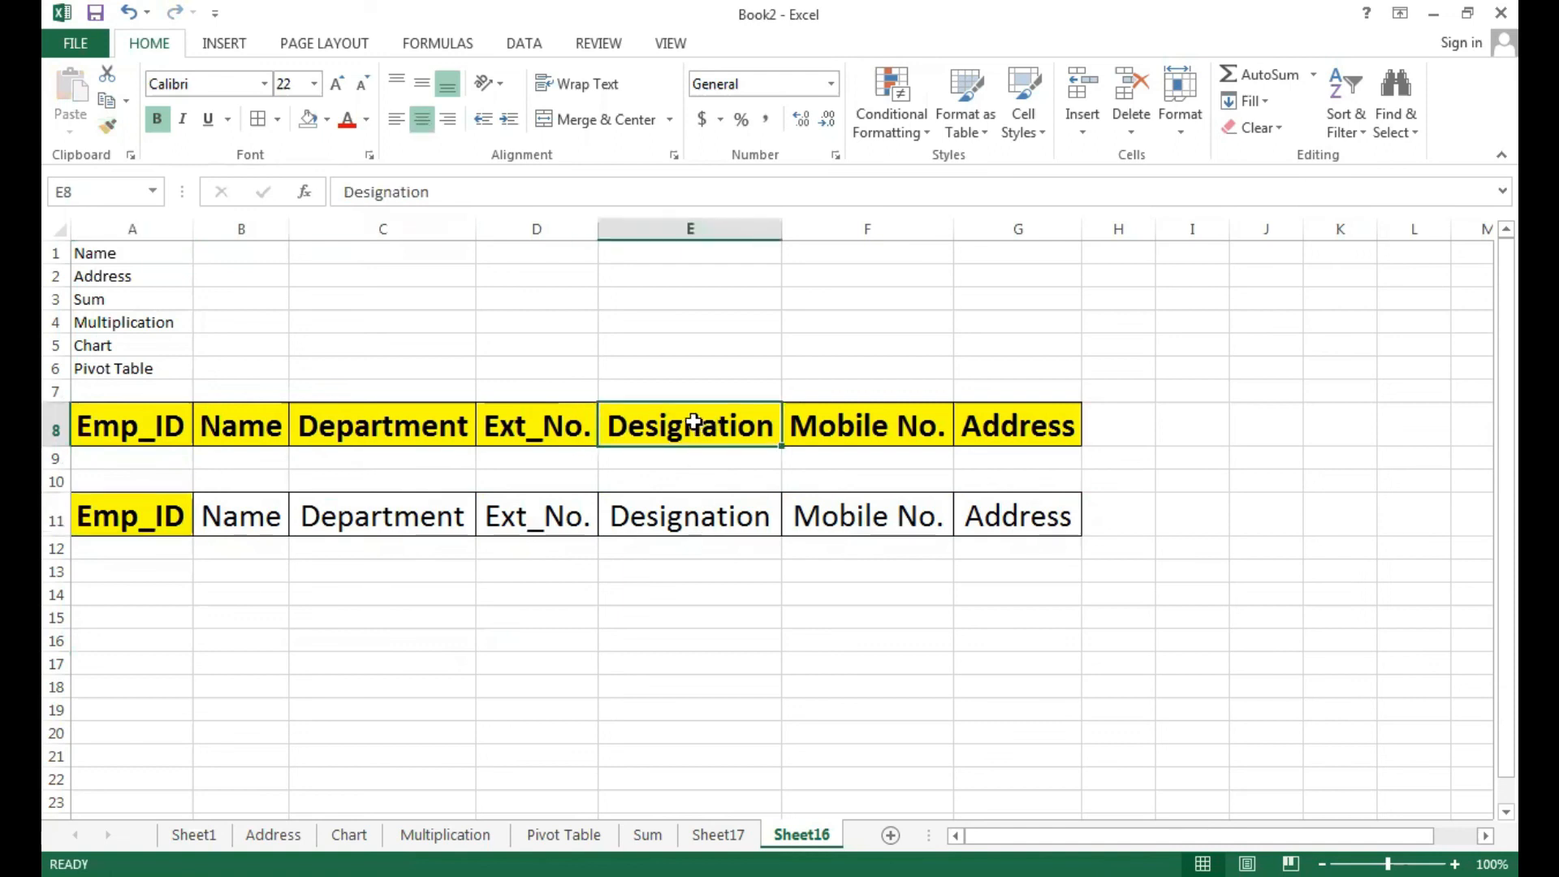
pyautogui.click(110, 134)
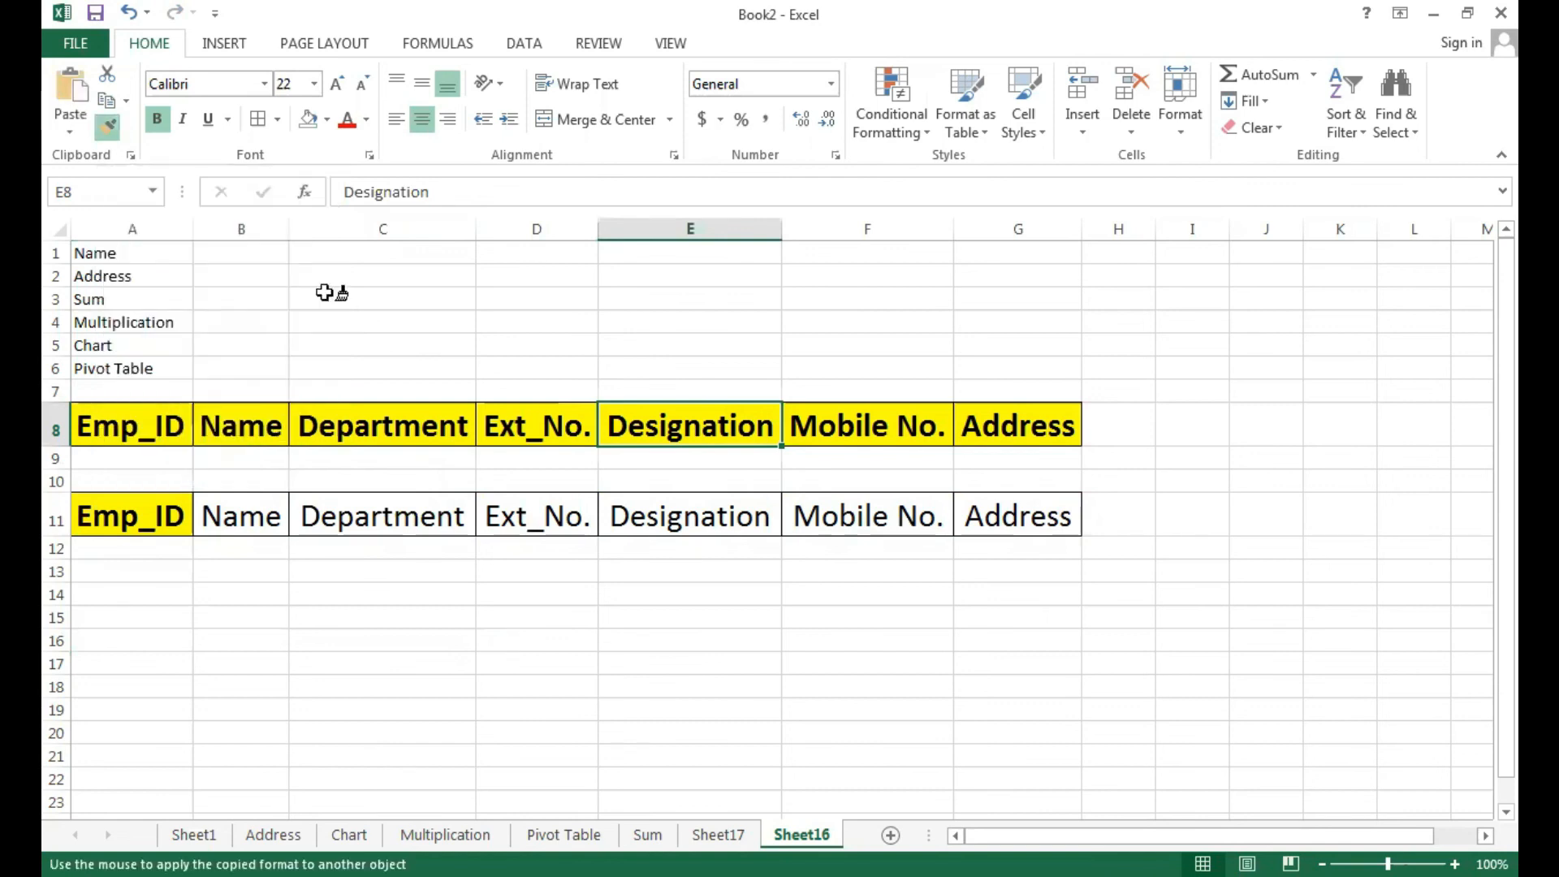
pyautogui.click(700, 516)
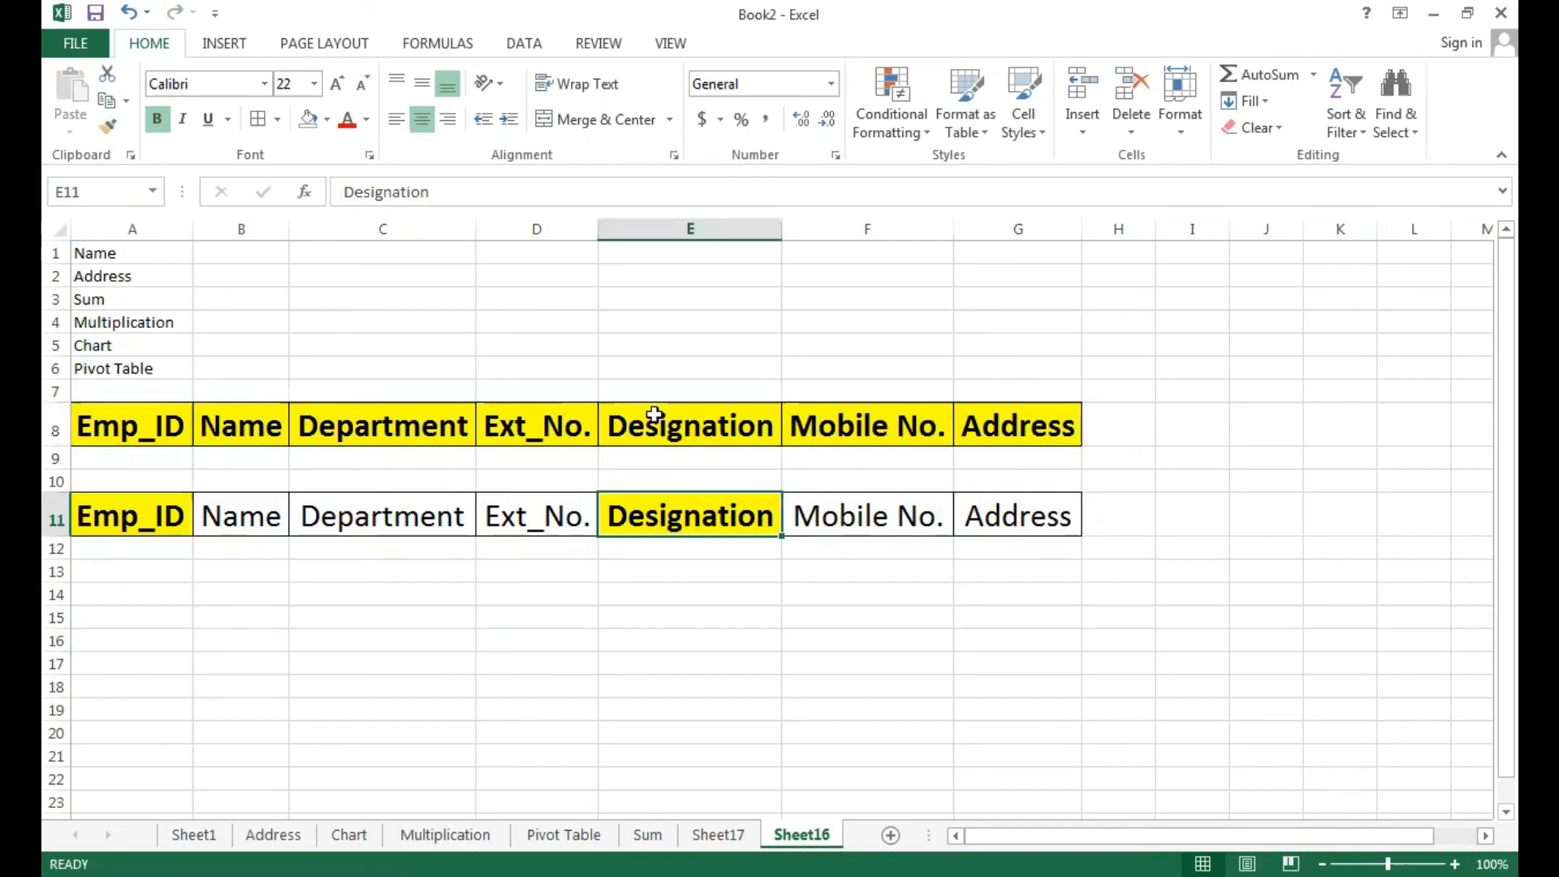
pyautogui.click(676, 429)
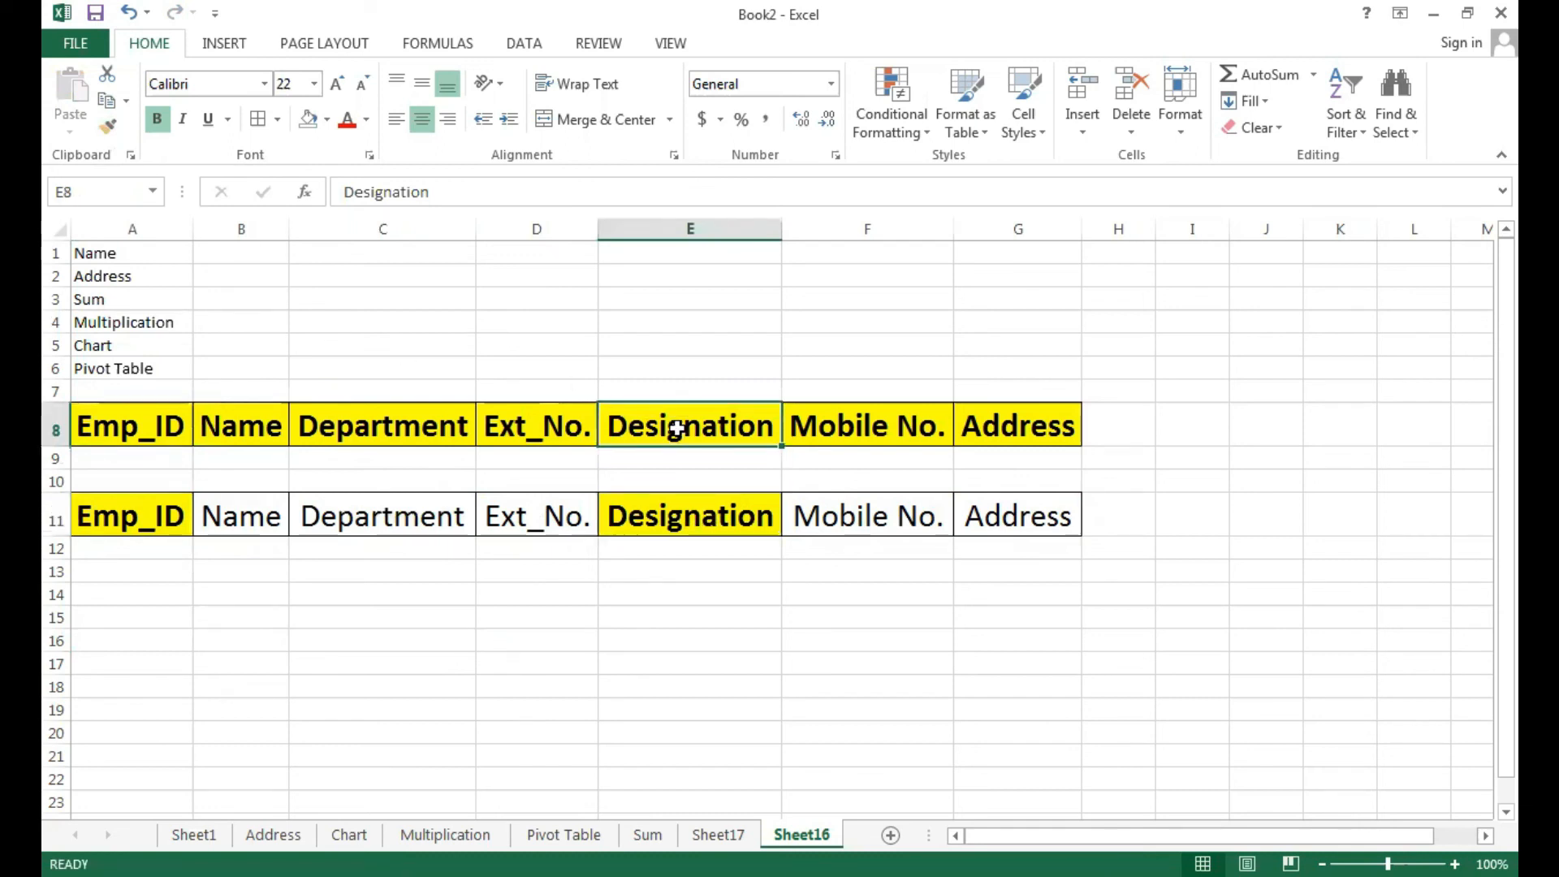
pyautogui.click(110, 126)
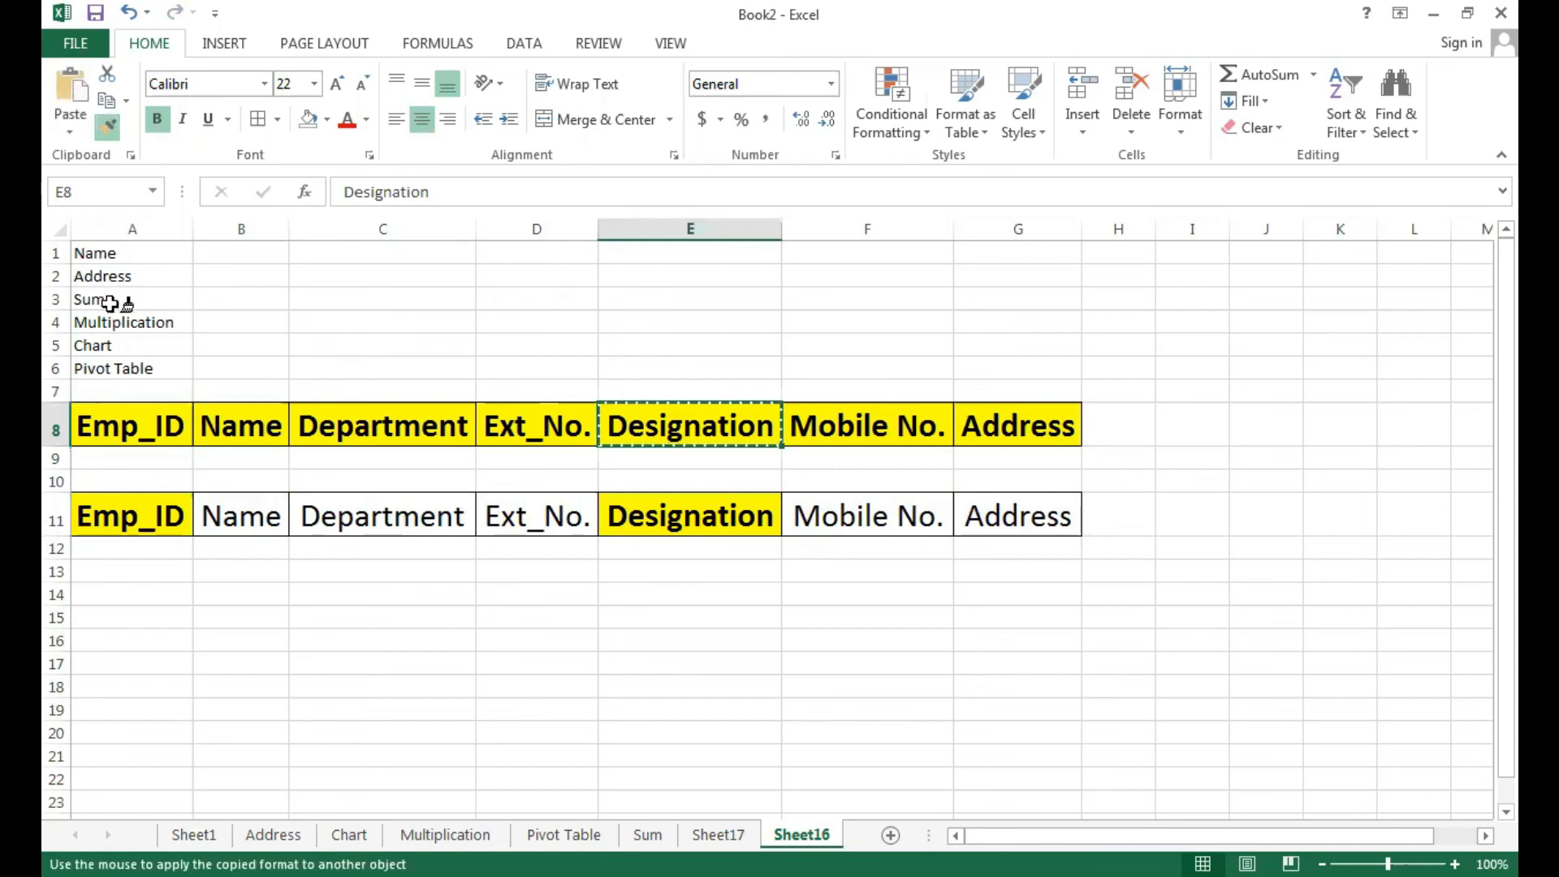
pyautogui.click(113, 275)
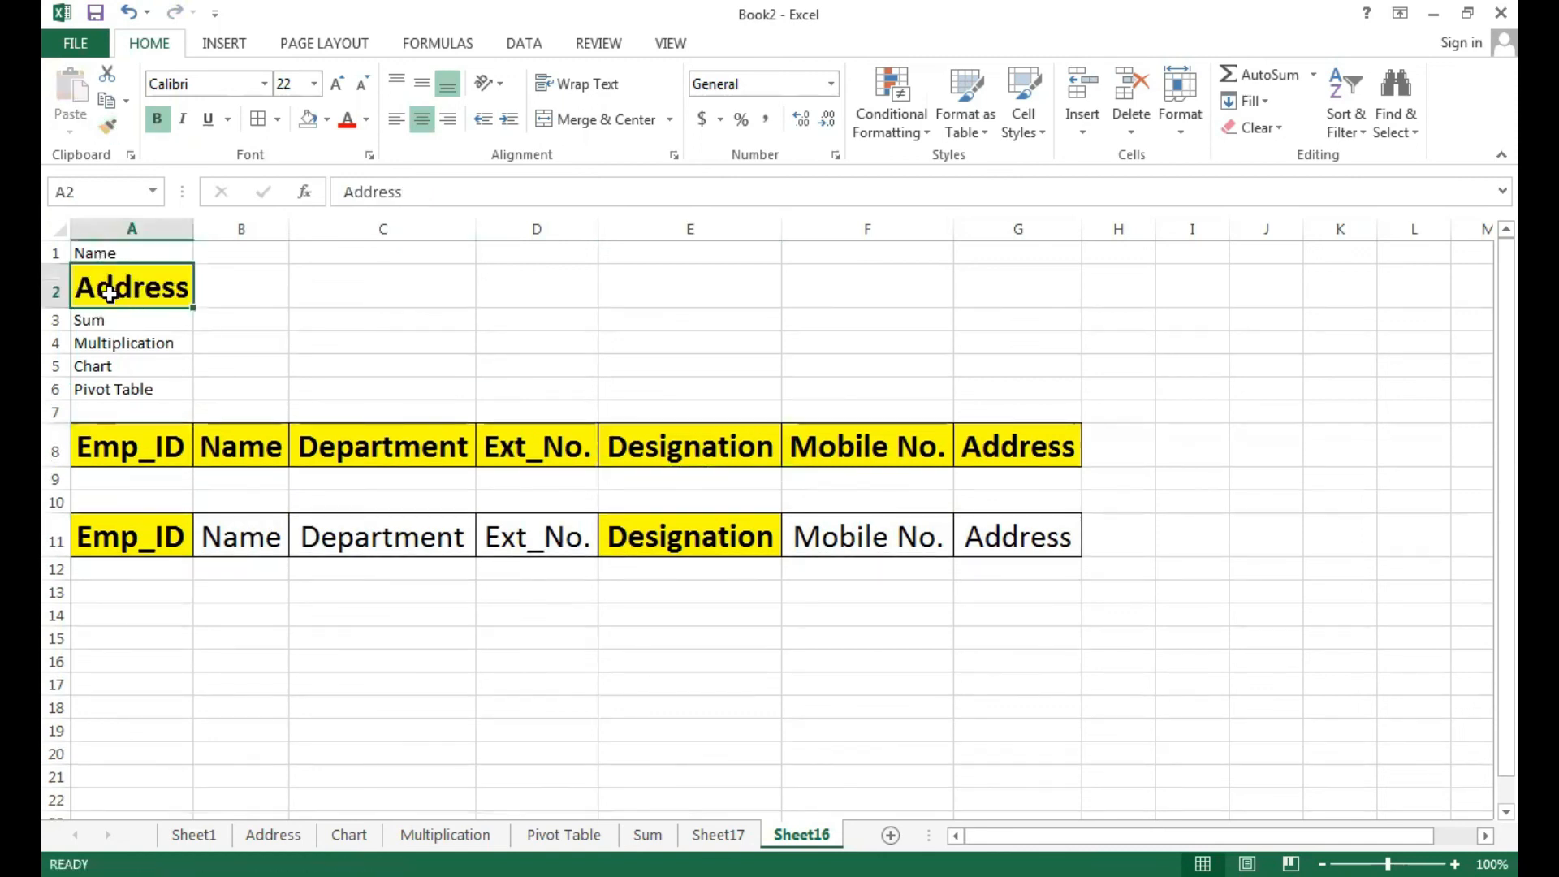